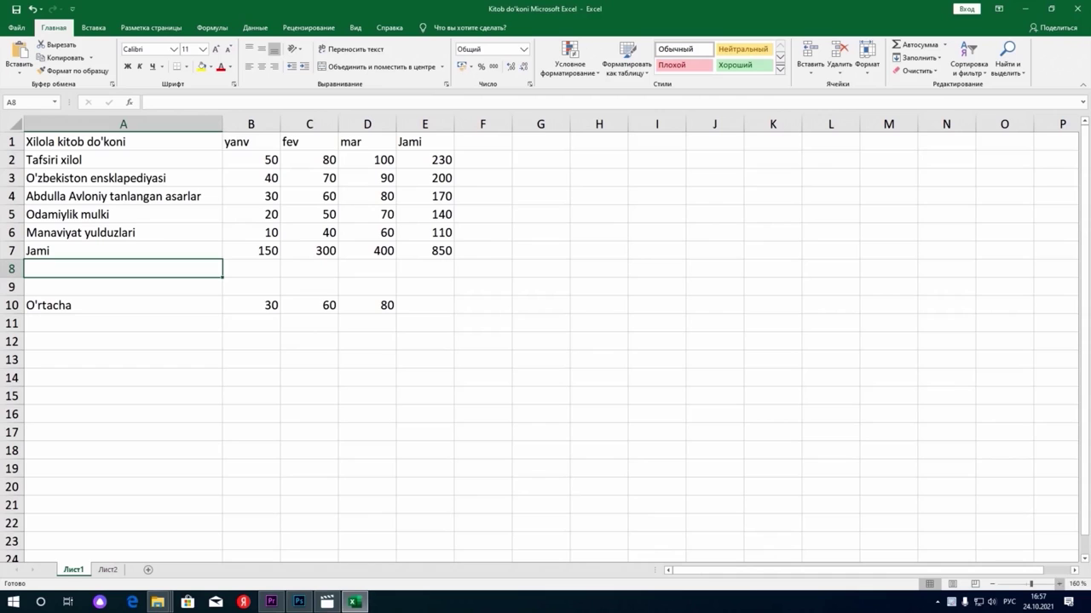
Switch to sheet Лист2, which holds the Mevalar, Tovarlar and G'o'sht mahsulotlari tables.
left_click(107, 569)
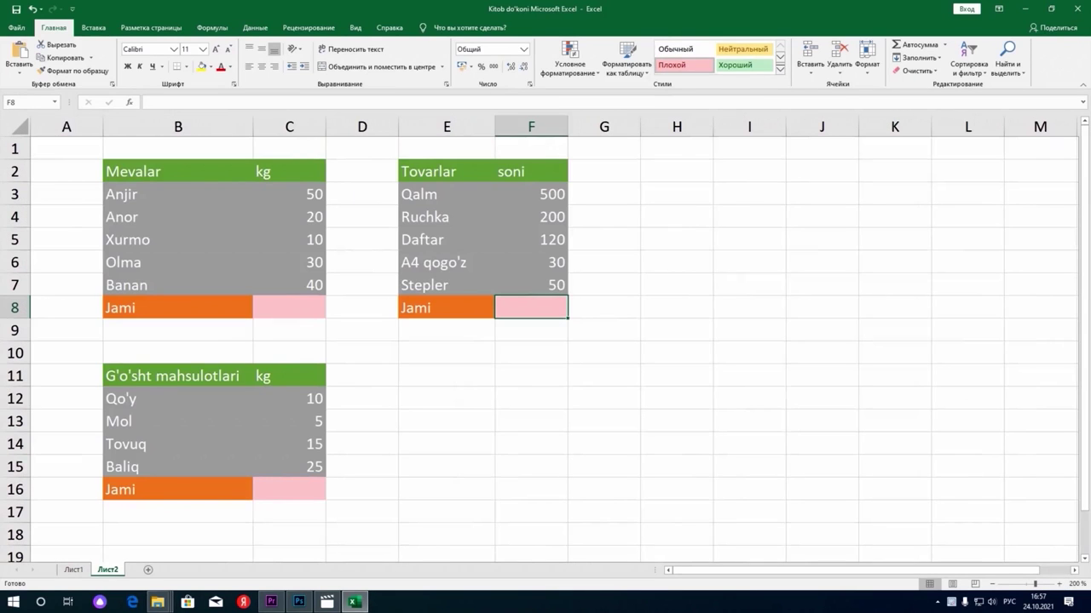
Enter =МАКС(C3:C7) in the Mevalar Jami cell C8, giving 50.
left_click(289, 307)
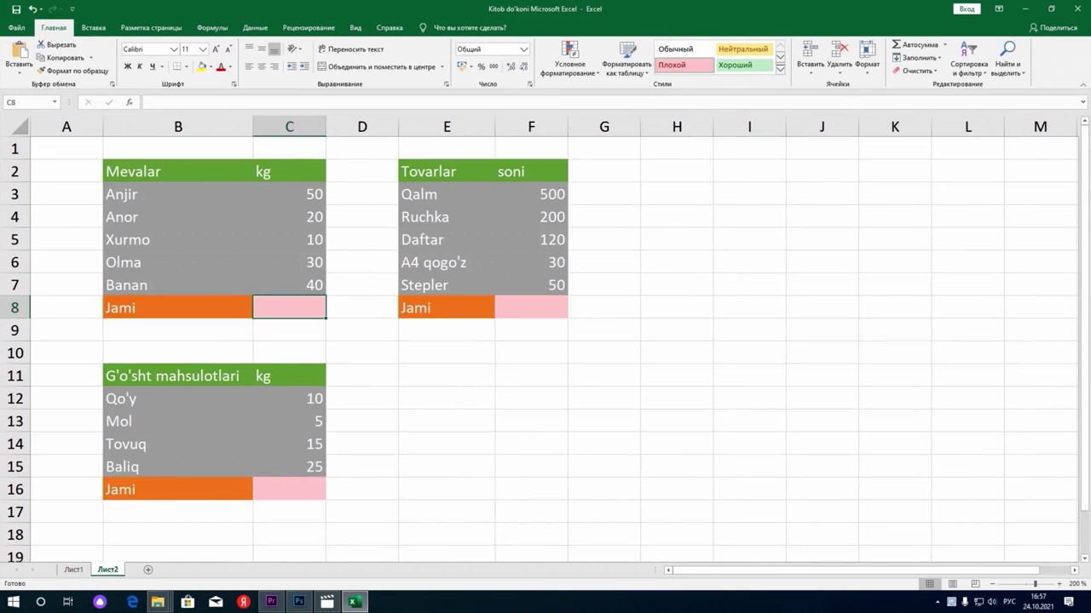
type("=")
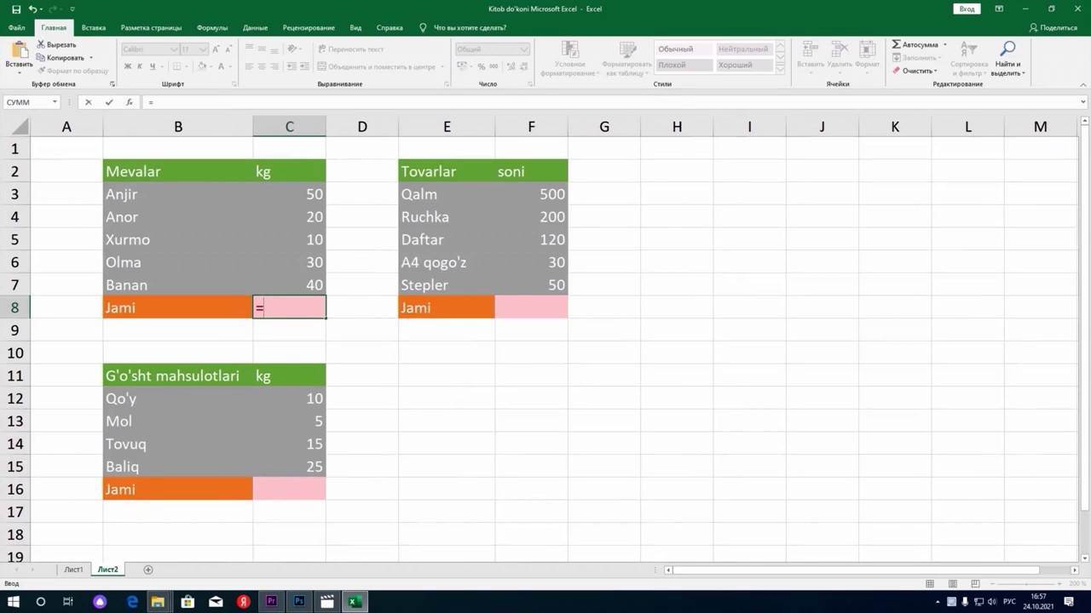
type("м")
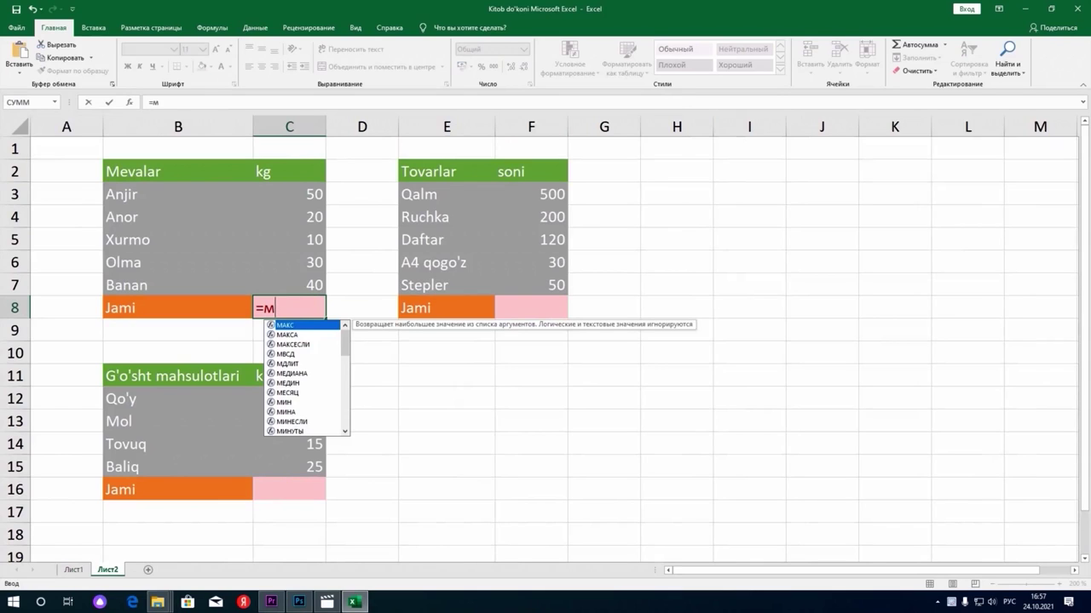
type("ак")
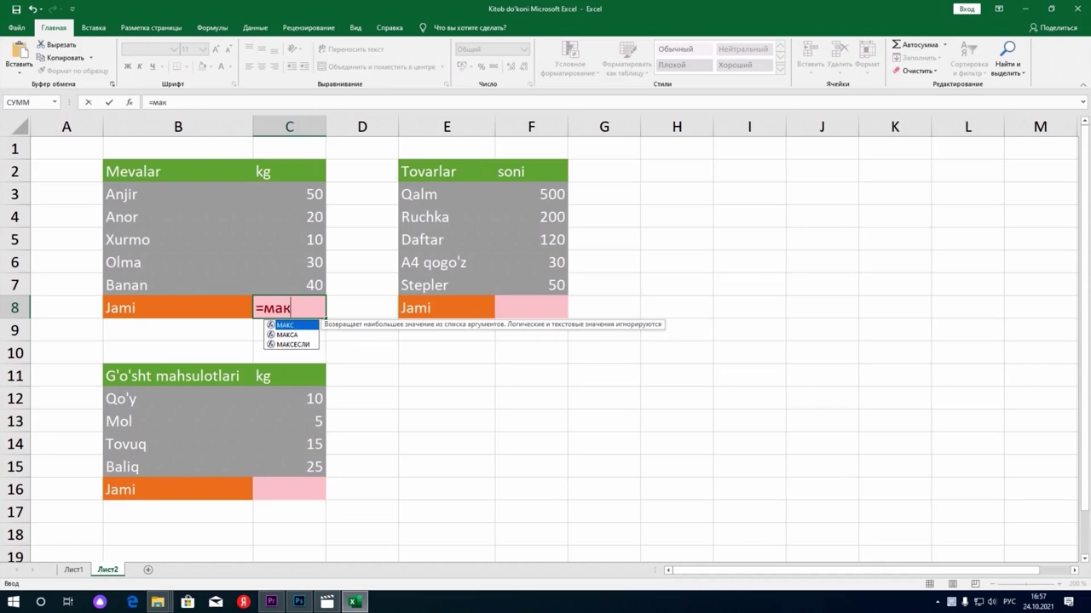
key("Tab")
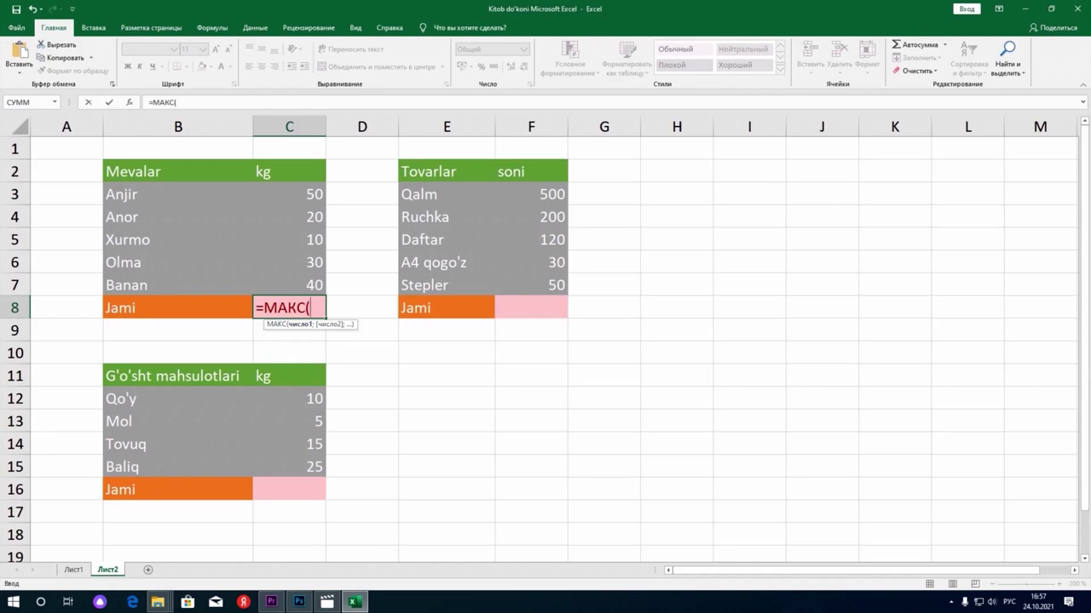
mouse_move(290, 194)
left_mouse_down()
mouse_move(322, 271)
mouse_move(317, 288)
left_mouse_up()
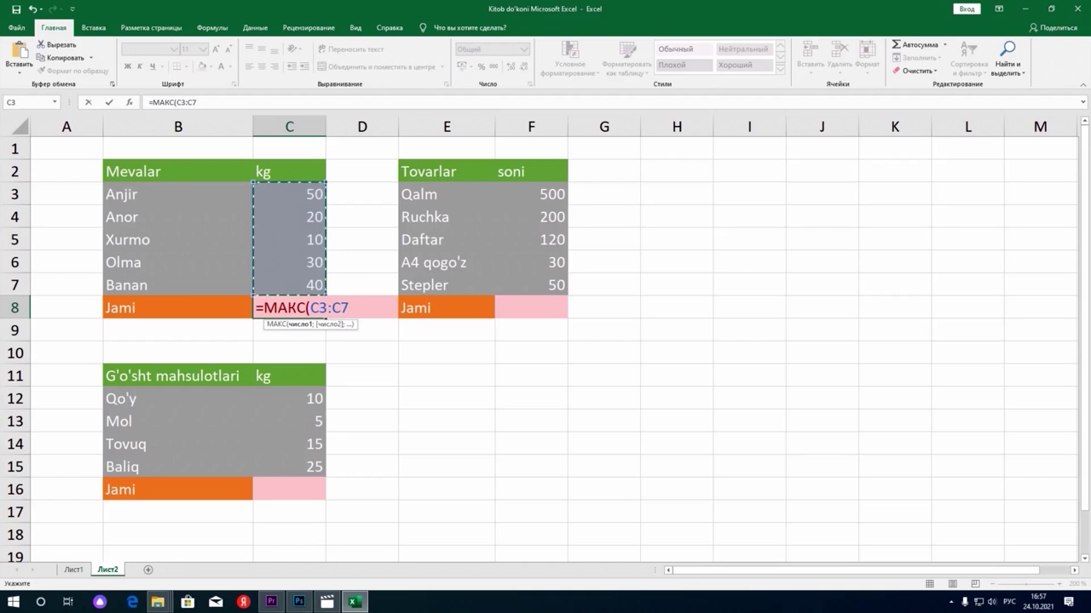
type(")")
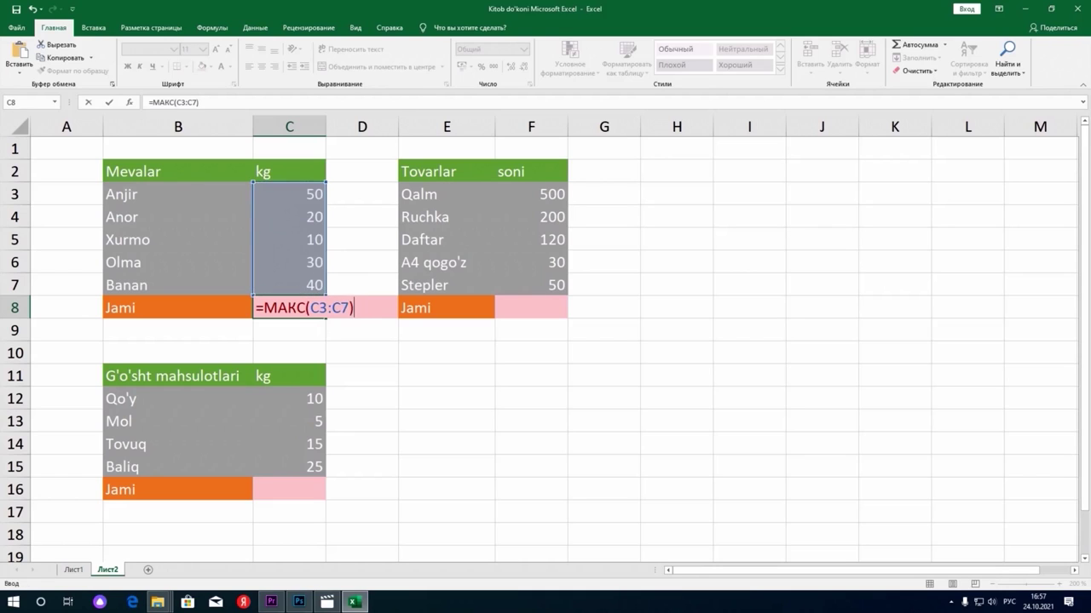
key("Return")
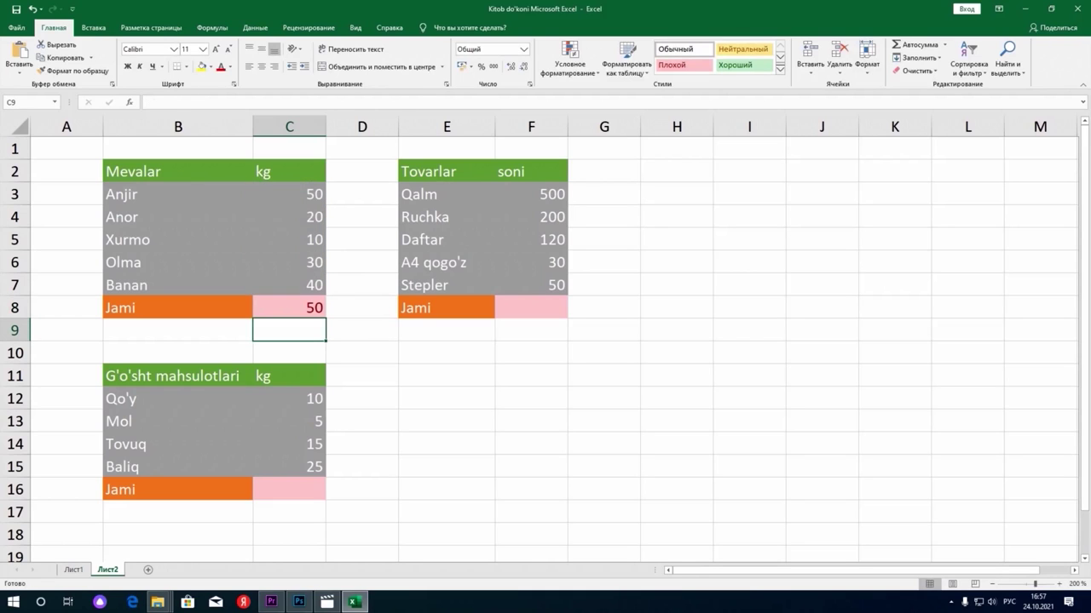
Review C8's maximum formula against the value in C3.
left_click(289, 308)
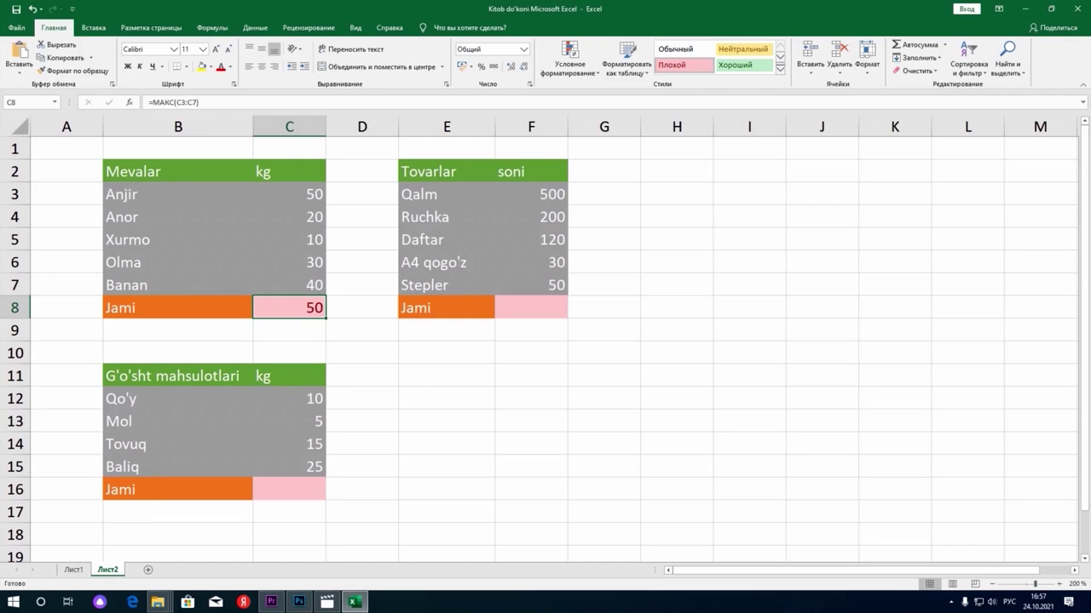
left_click(289, 194)
left_click(289, 307)
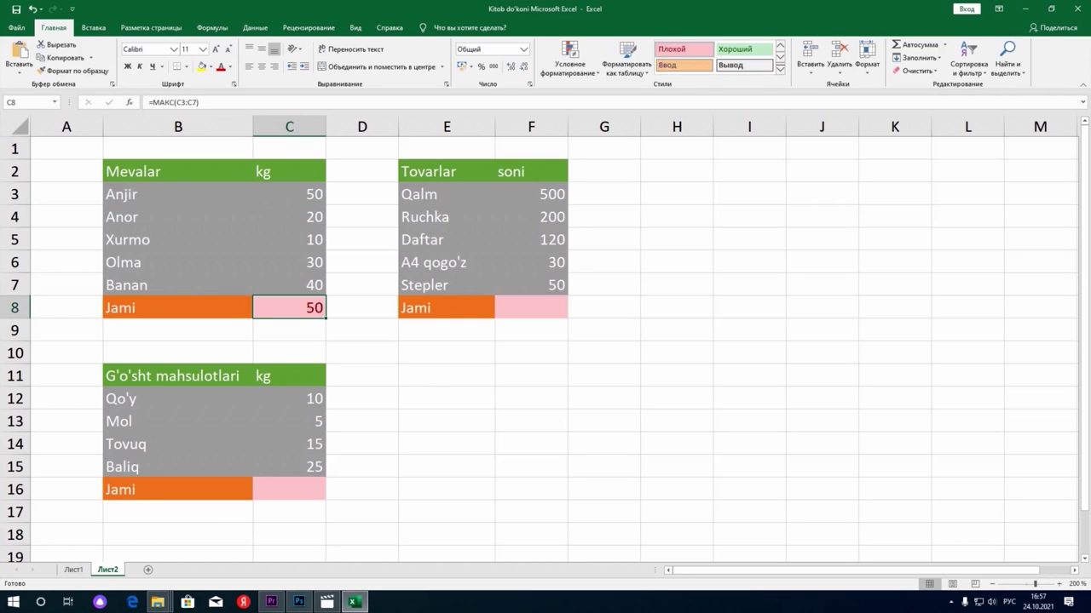
Insert an AutoSum Максимум in Tovarlar's F8 as =МАКС(F3:F7), showing 500.
left_click(530, 308)
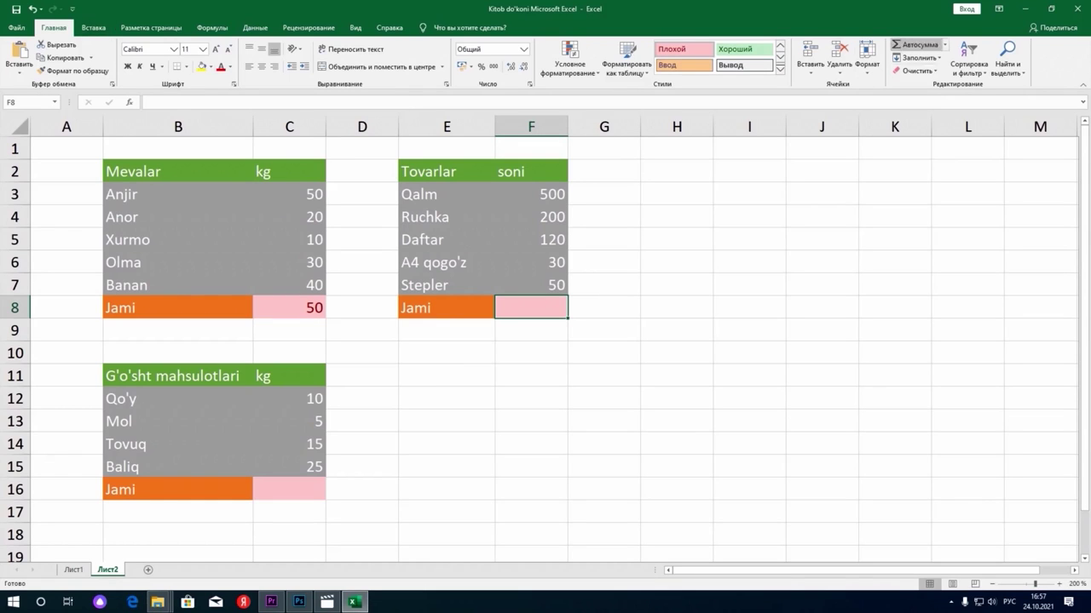
left_click(944, 44)
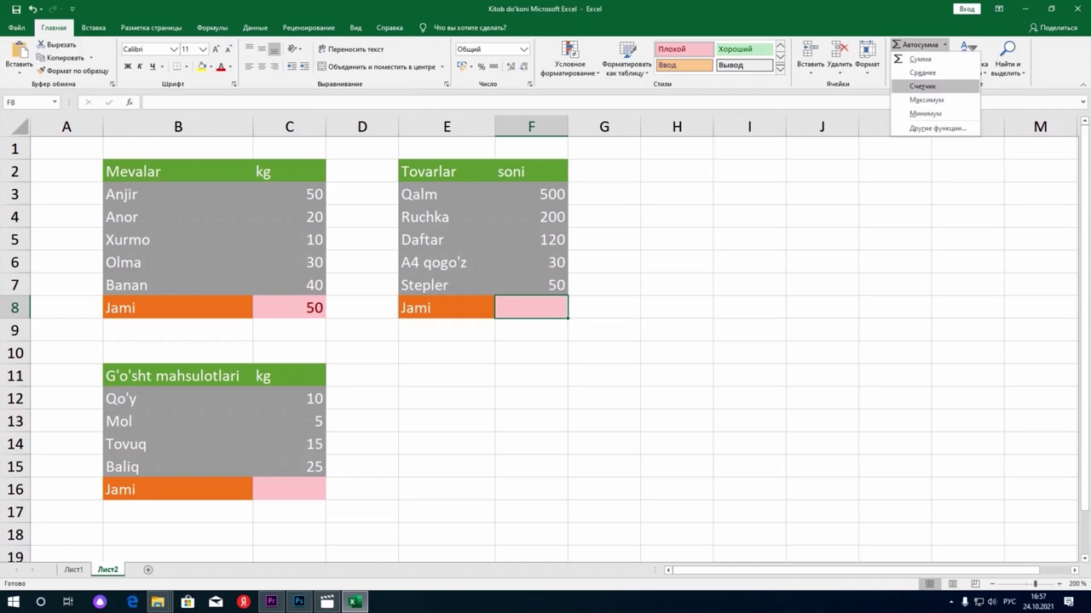
left_click(926, 100)
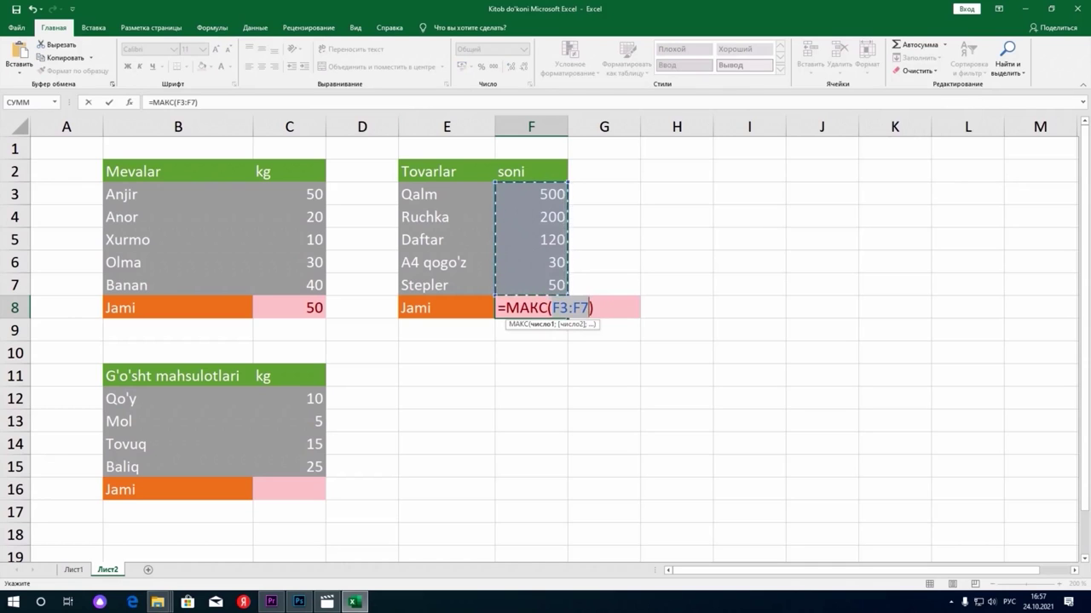
key("Return")
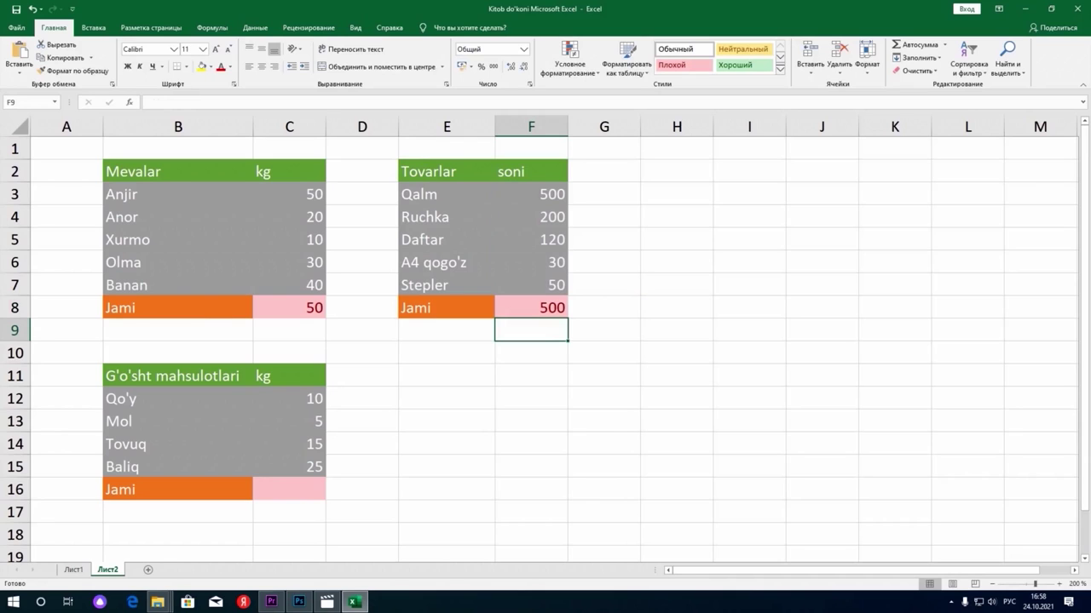
Enter =МАКС(C12:C15) in the meat table's Jami cell C16, giving 25.
left_click(289, 489)
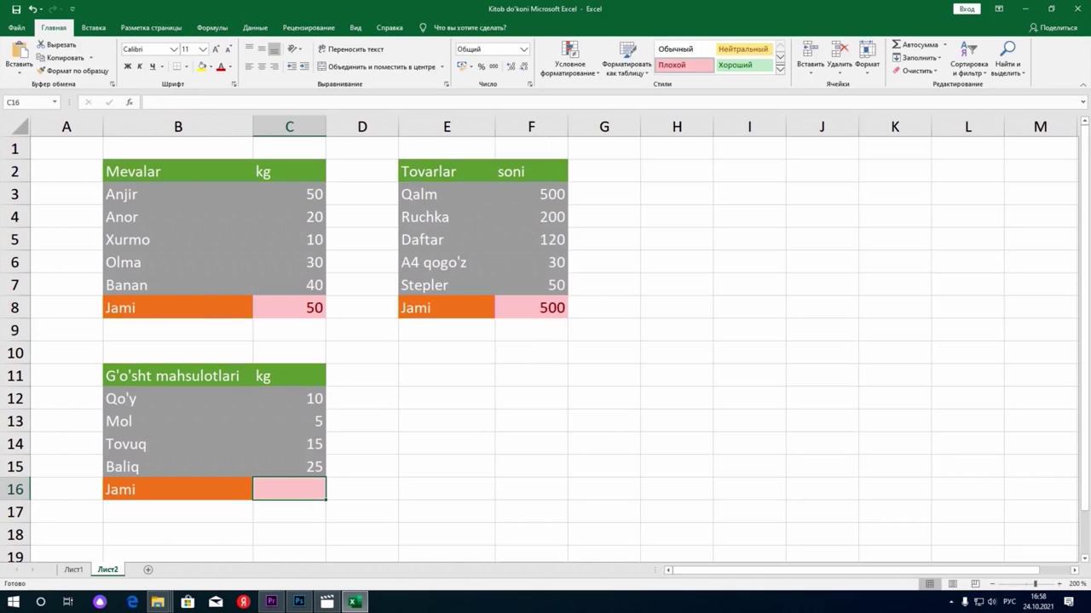
type("=")
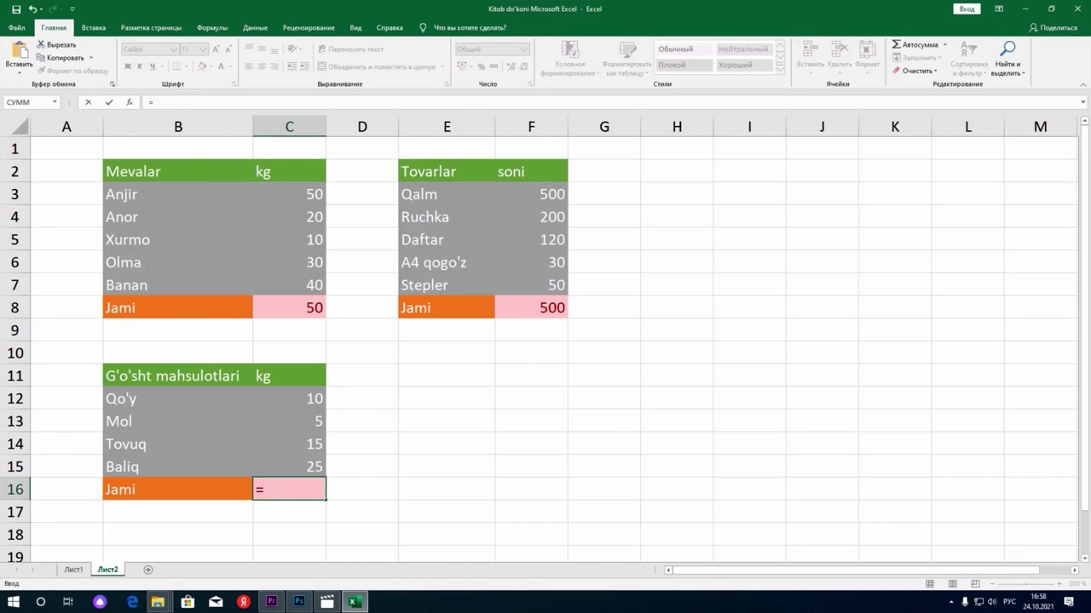
type("м")
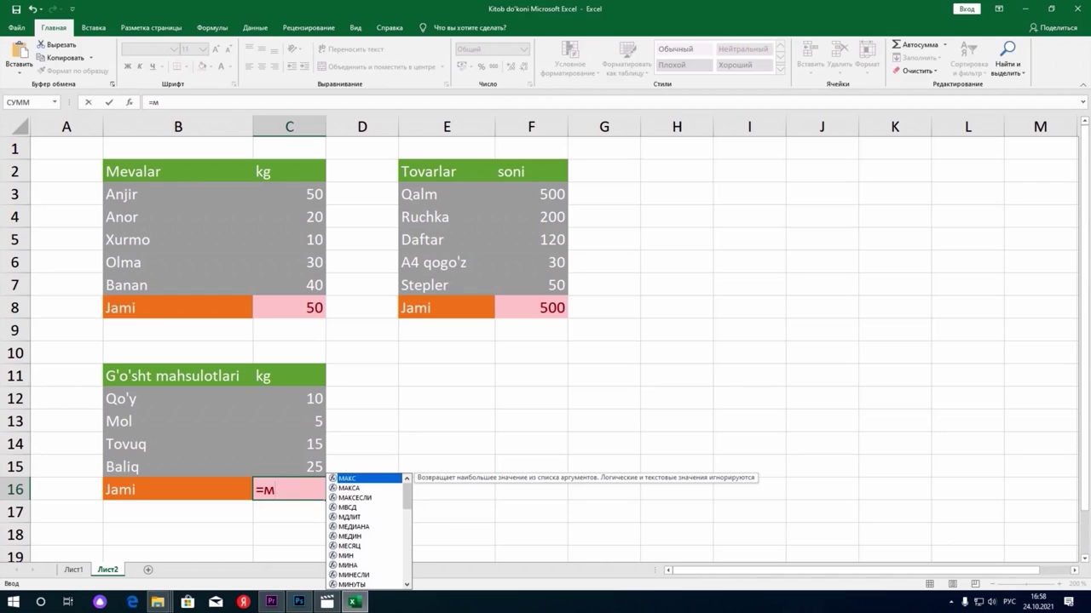
key("Tab")
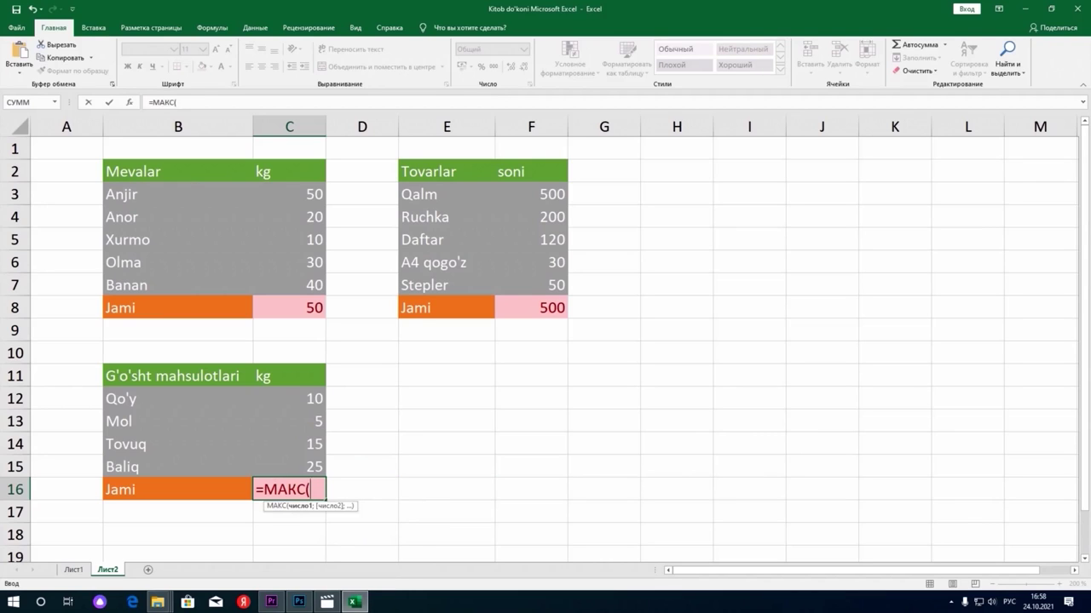
left_click_drag(288, 398, 288, 466)
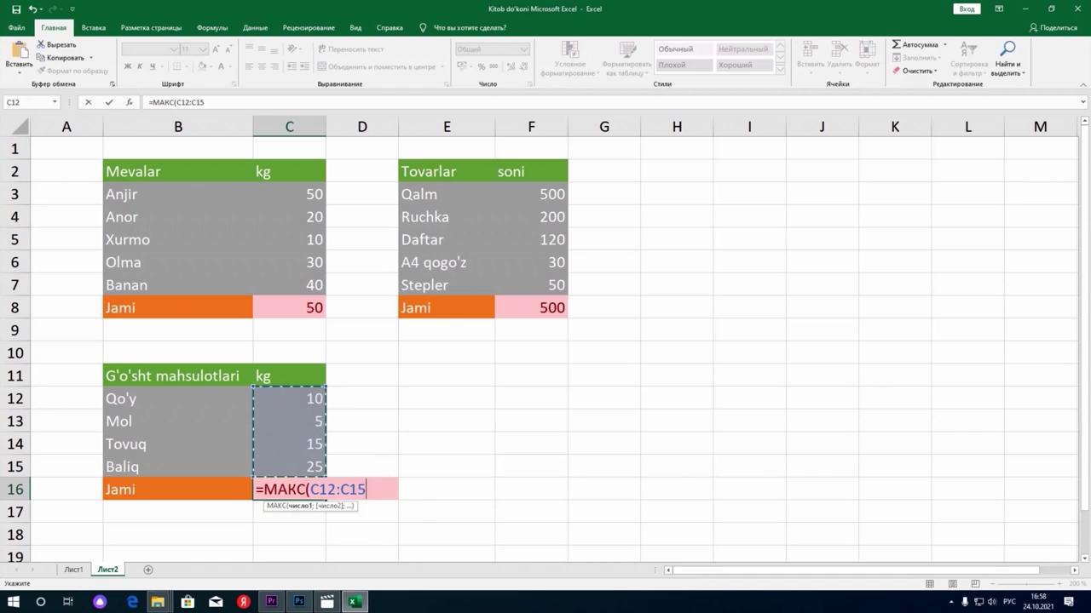
key("Return")
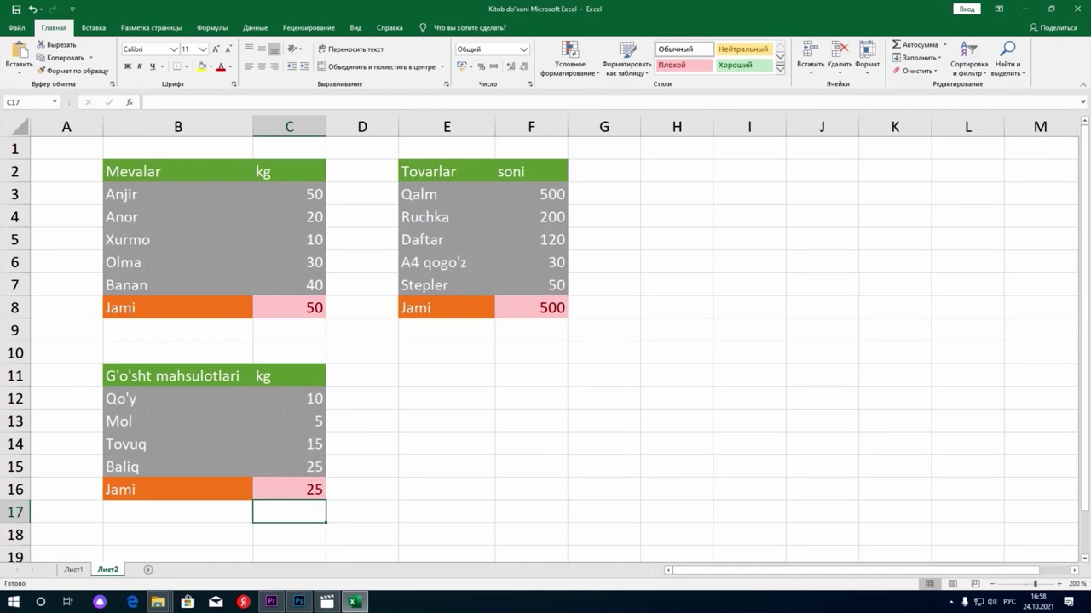
Check C16's result against C15 and return to sheet Лист1.
left_click(289, 489)
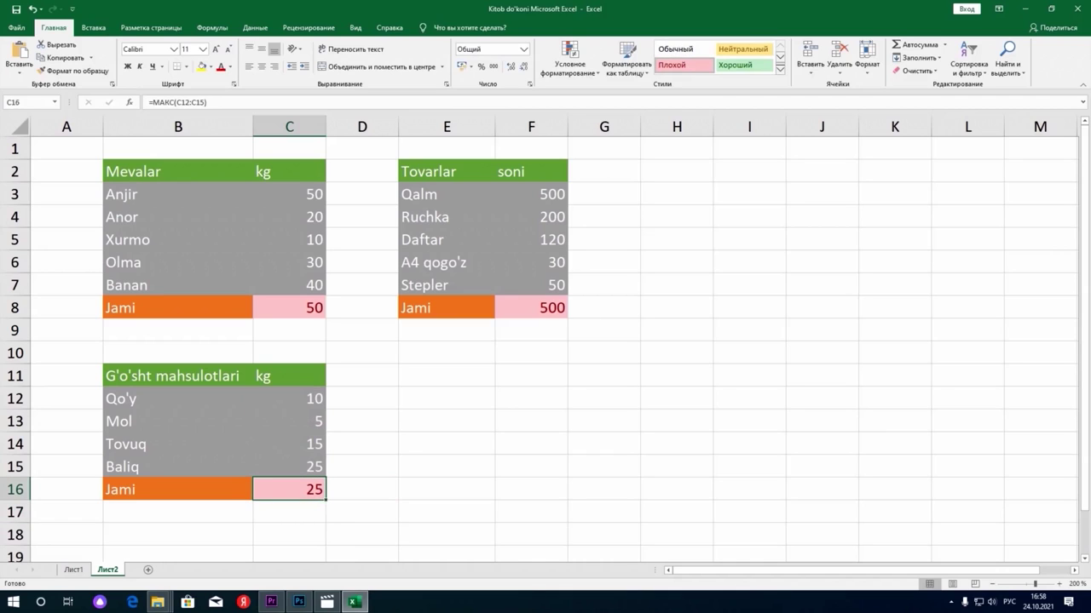
left_click(288, 466)
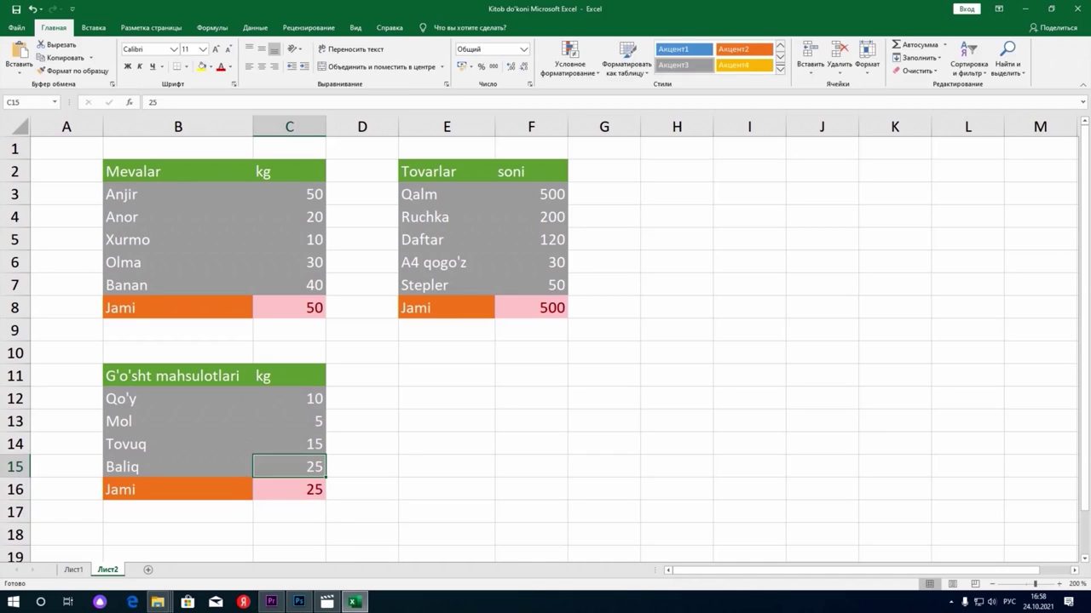
left_click(289, 489)
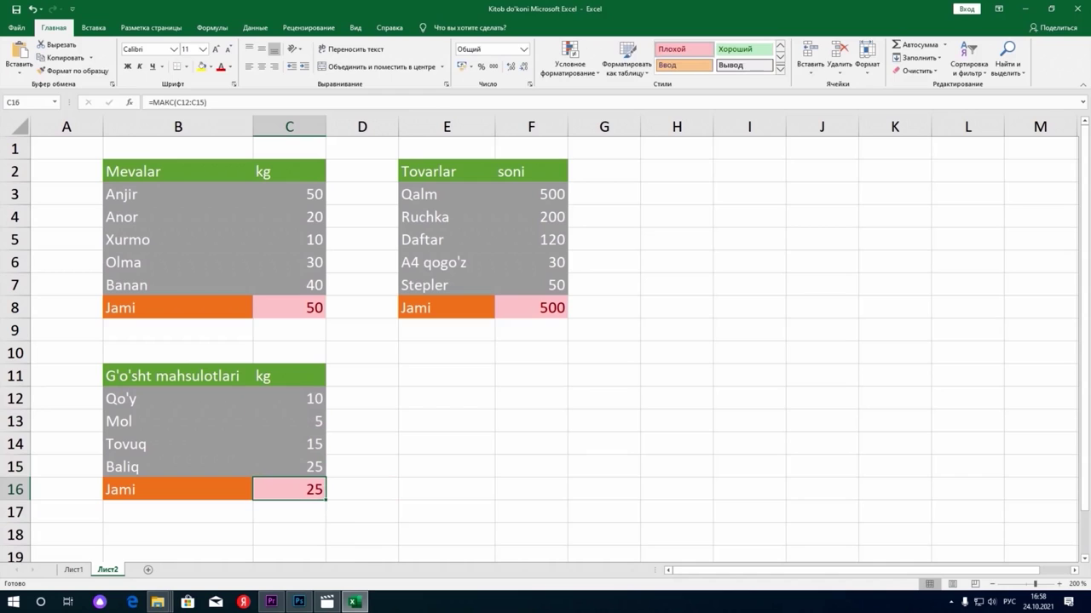
left_click(73, 569)
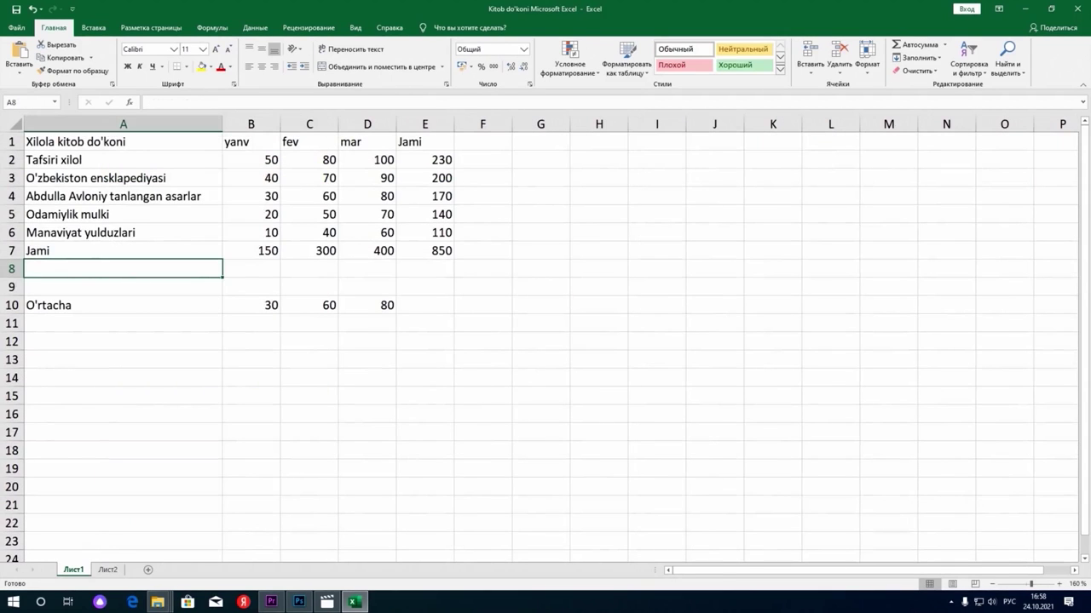
Add a Максимум label in A11 and =МАКС(B2:B6) in B11.
left_click(123, 323)
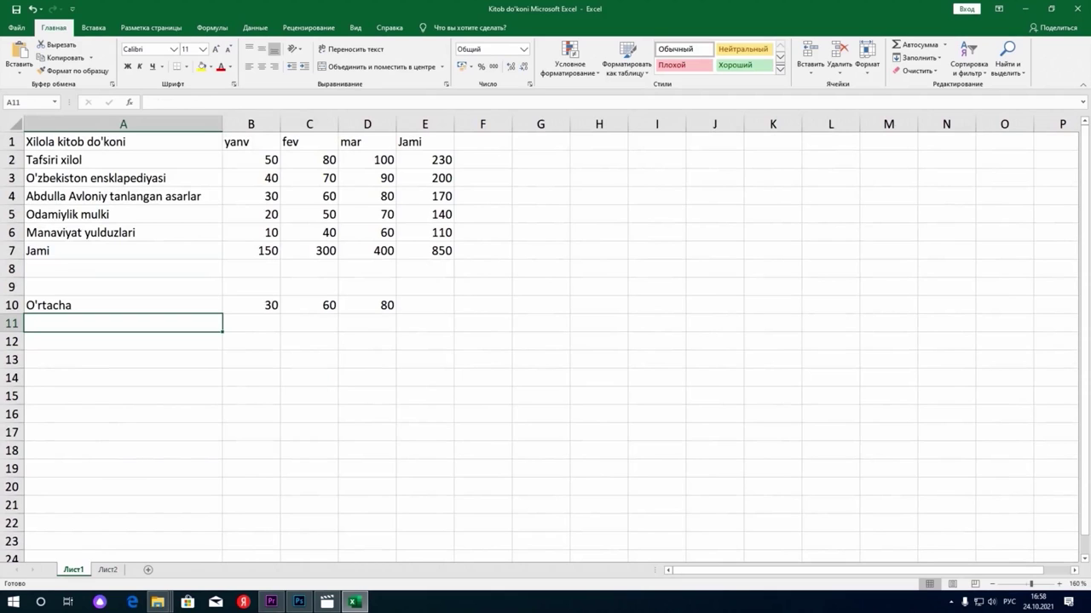
type("Ma")
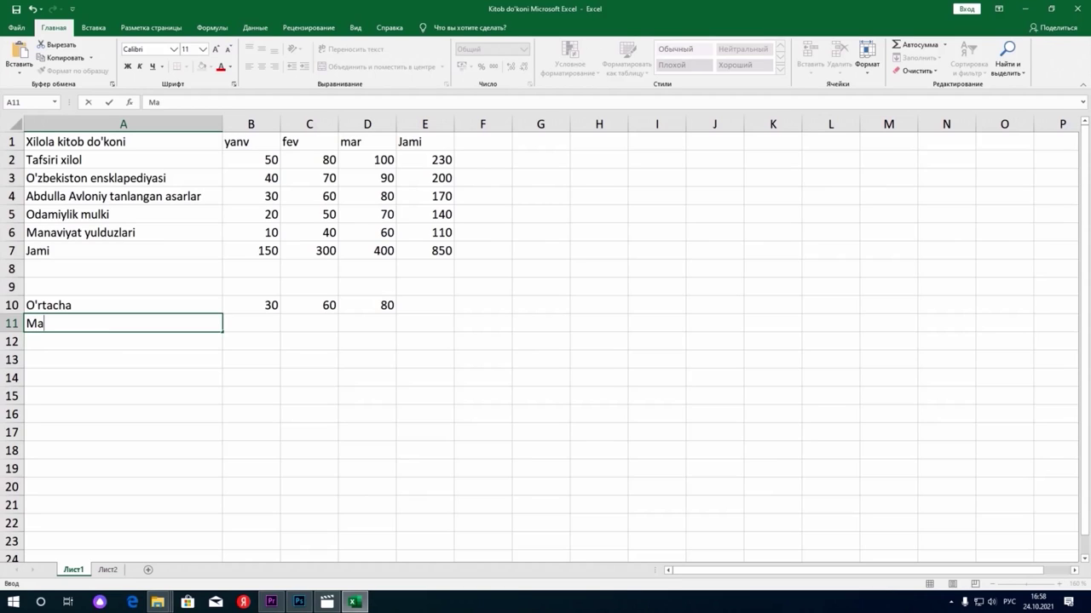
type("ксимум")
left_click(250, 323)
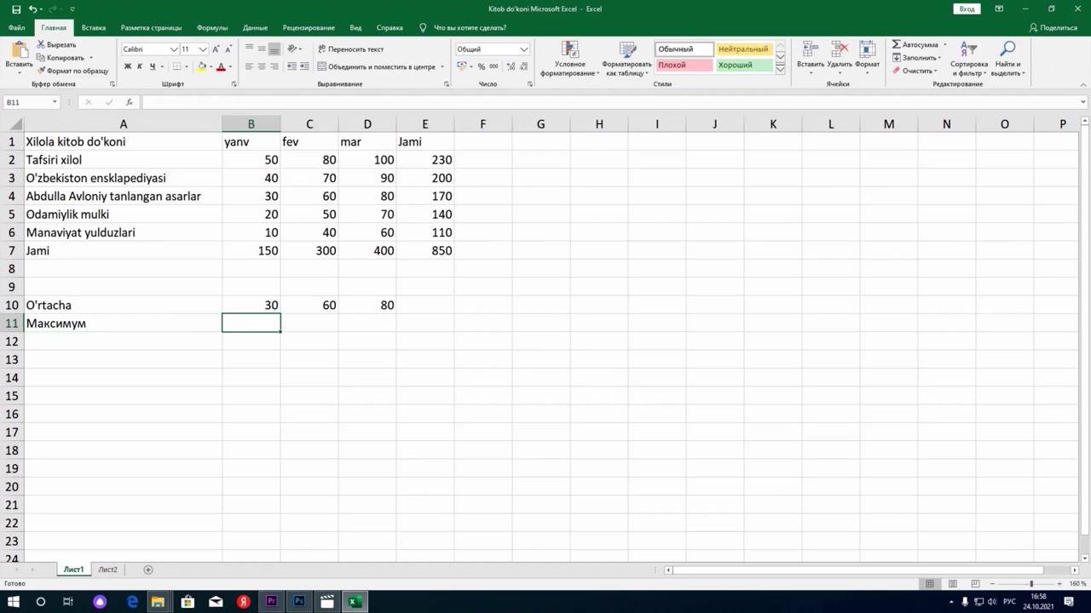
type("=")
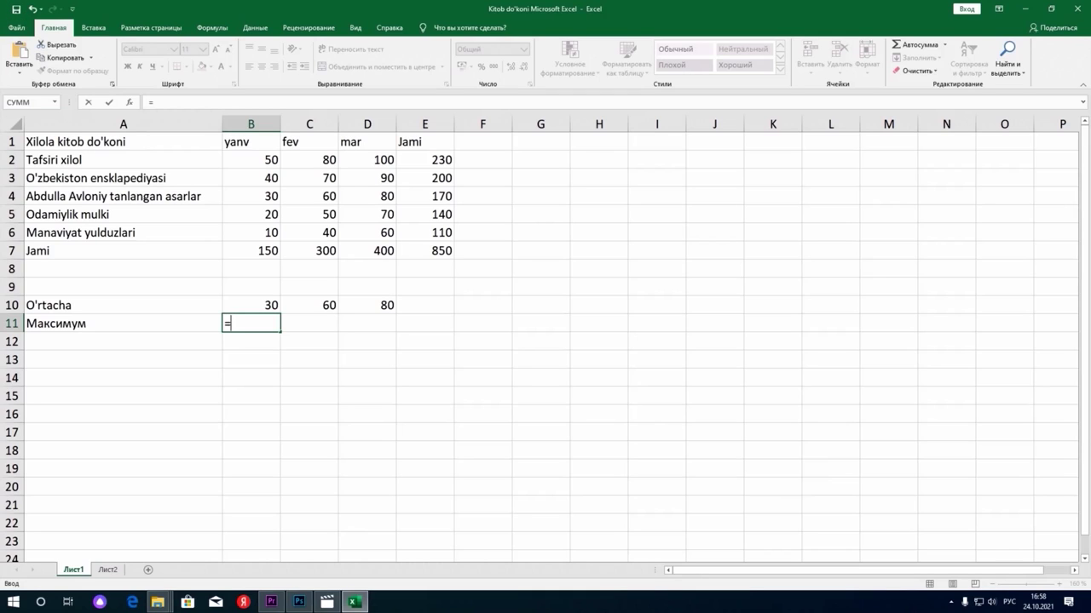
type("ма")
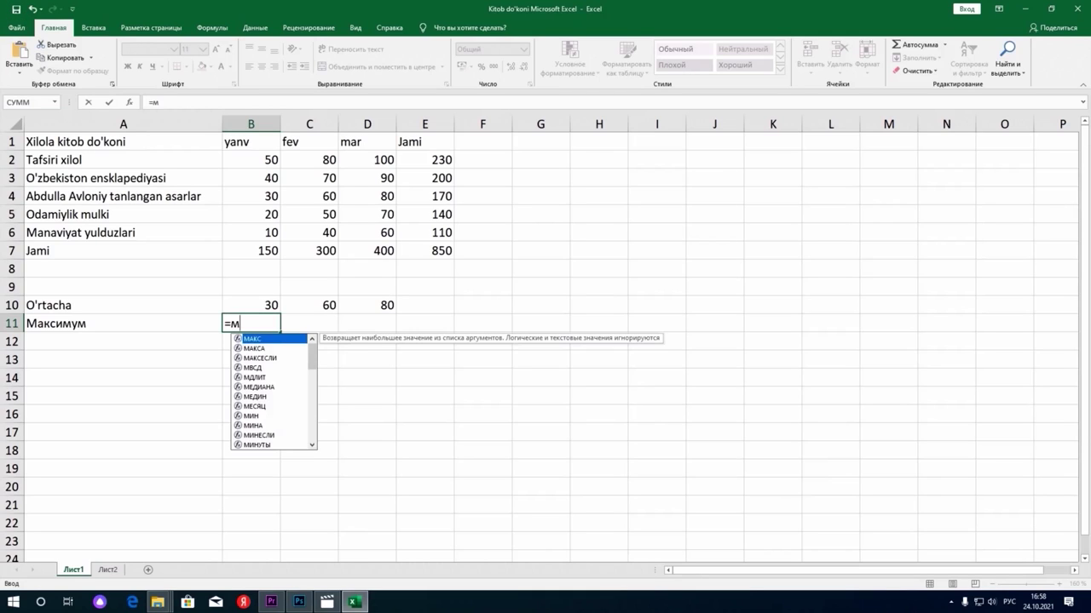
key("Tab")
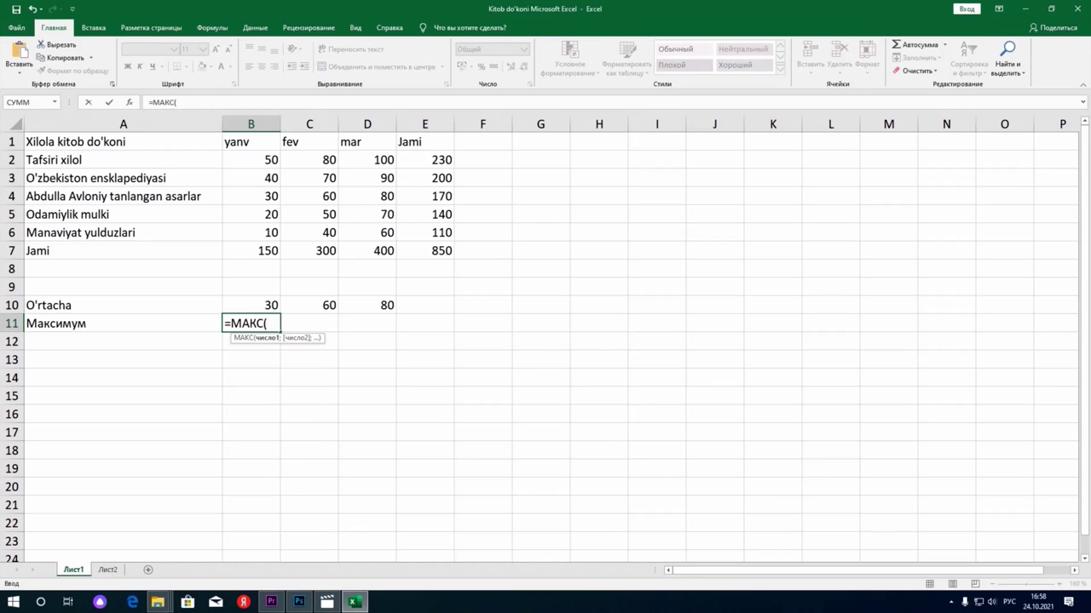
left_click_drag(256, 160, 271, 230)
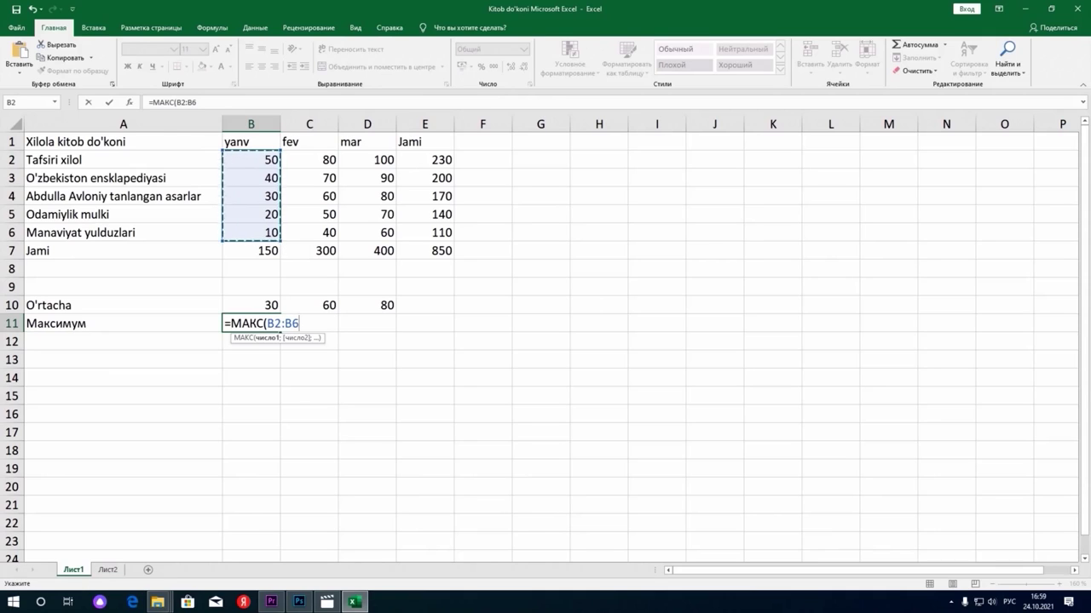
key("Return")
Compare B11's result of 50 with the largest January value in B2.
left_click(250, 323)
left_click(250, 159)
left_click_drag(250, 160, 251, 214)
left_click(251, 160)
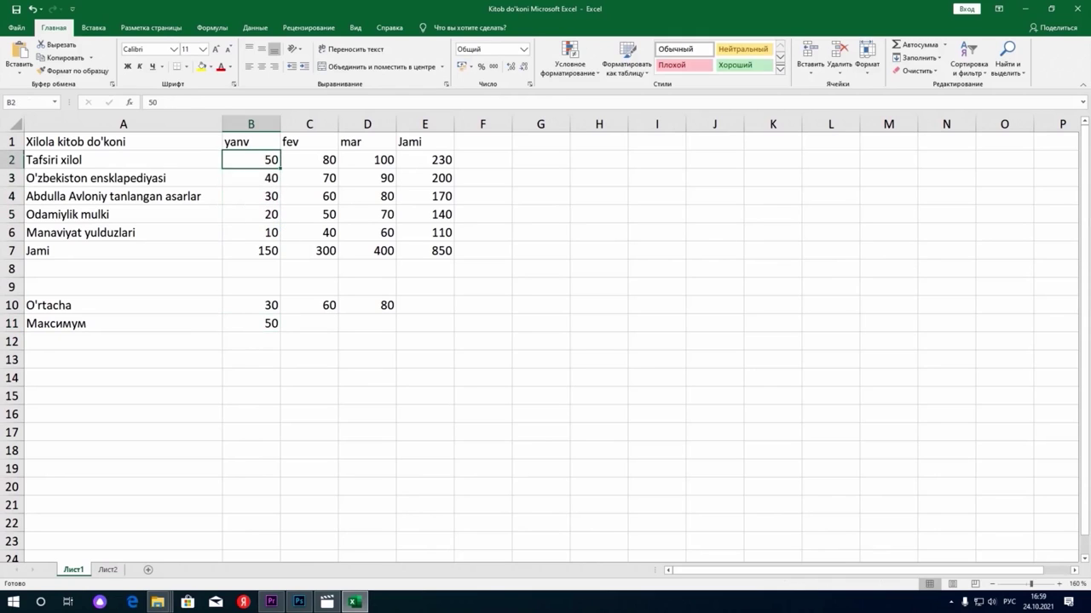
left_click(250, 323)
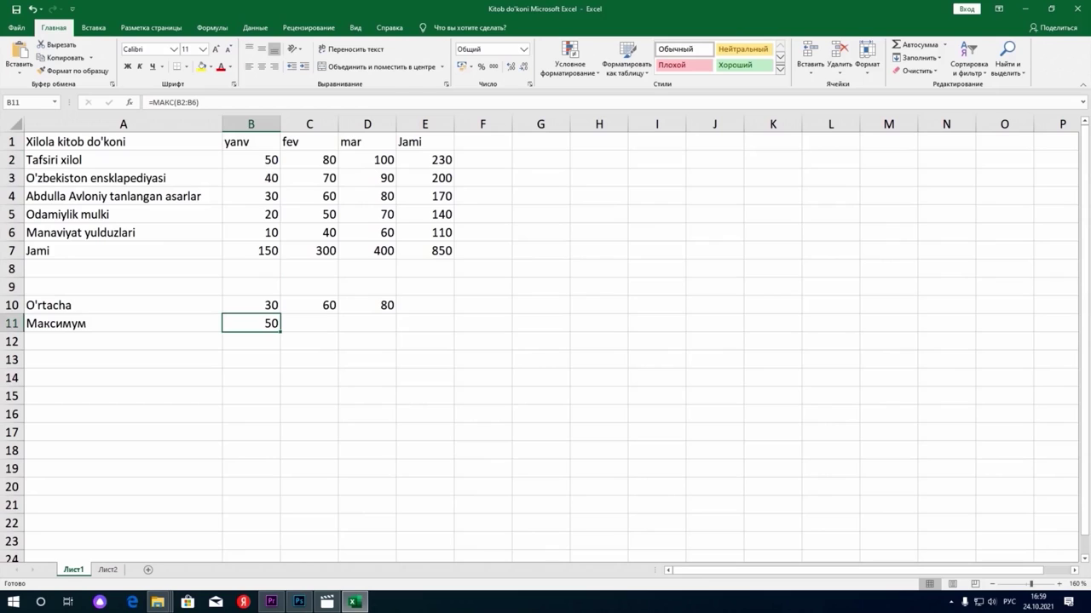
Fill B11's maximum formula to C11:D11 and inspect the copied ranges, showing 80 and 100.
left_click_drag(281, 331, 280, 332)
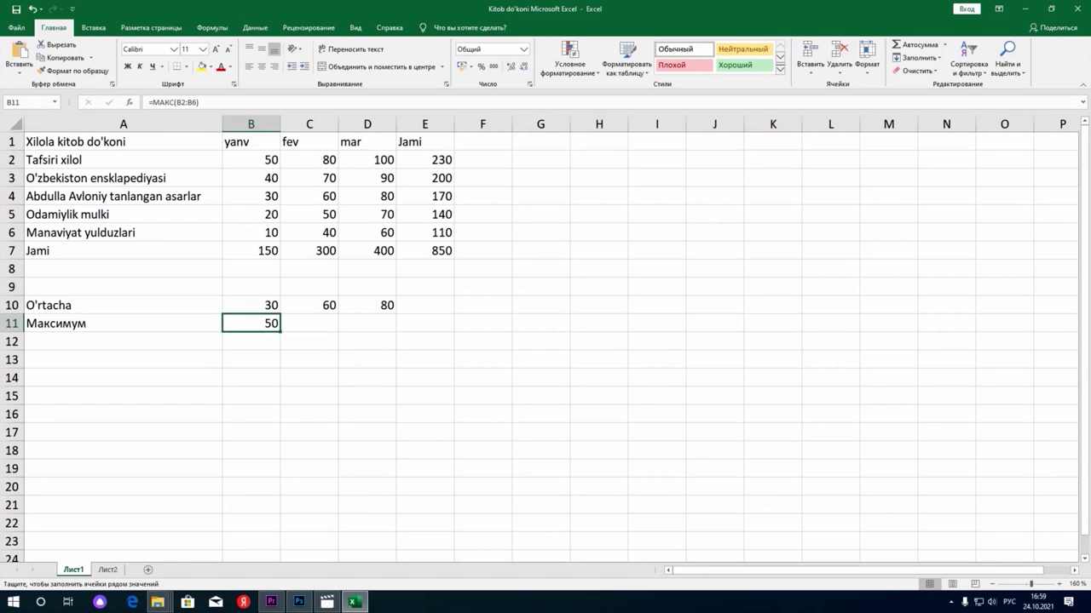
left_click_drag(280, 332, 394, 330)
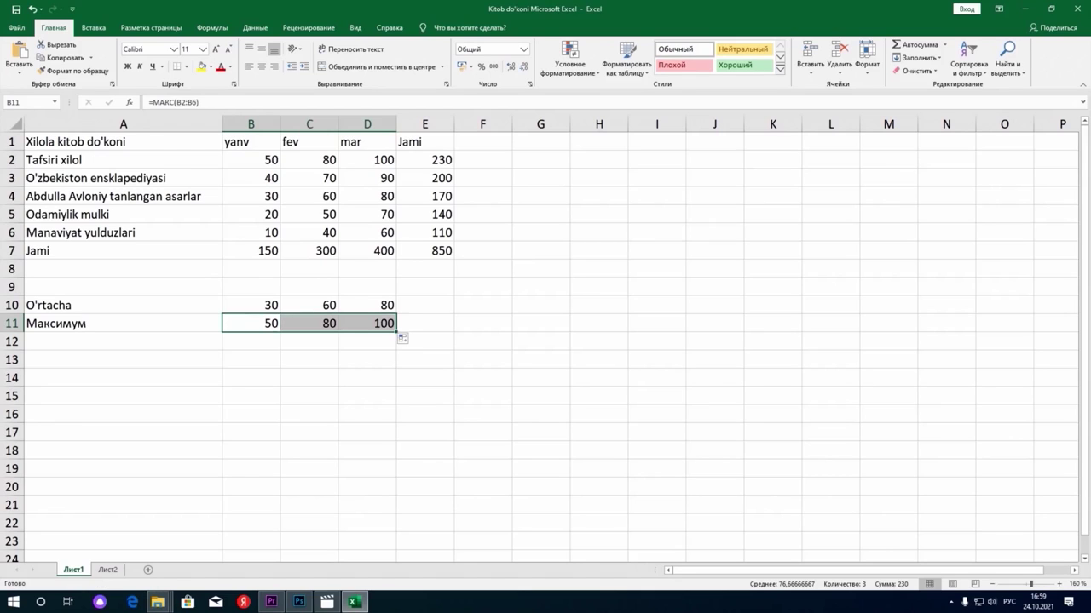
left_click(309, 323)
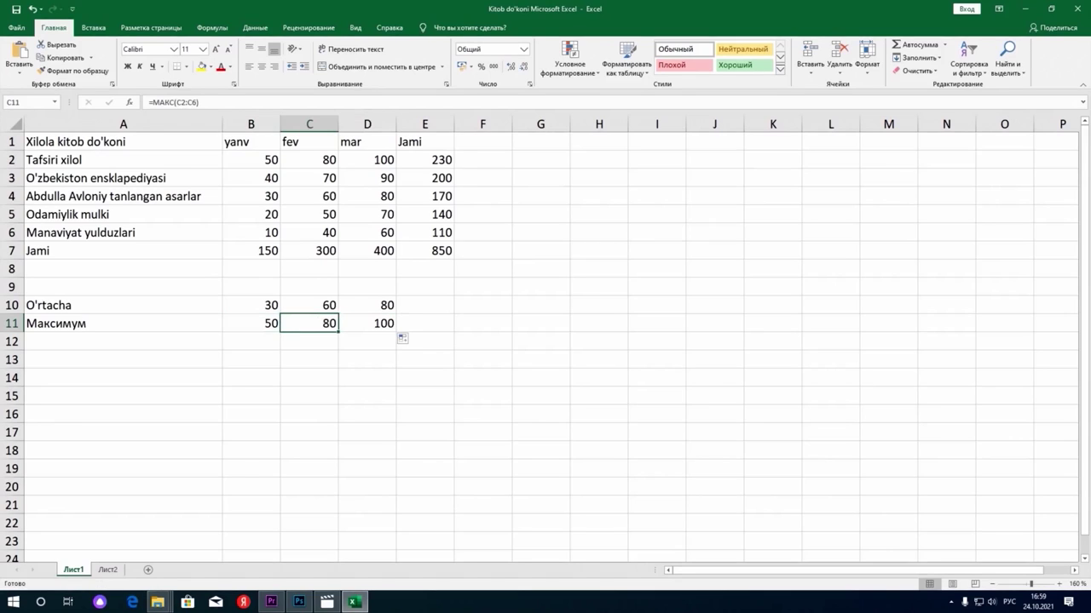
double_click(321, 323)
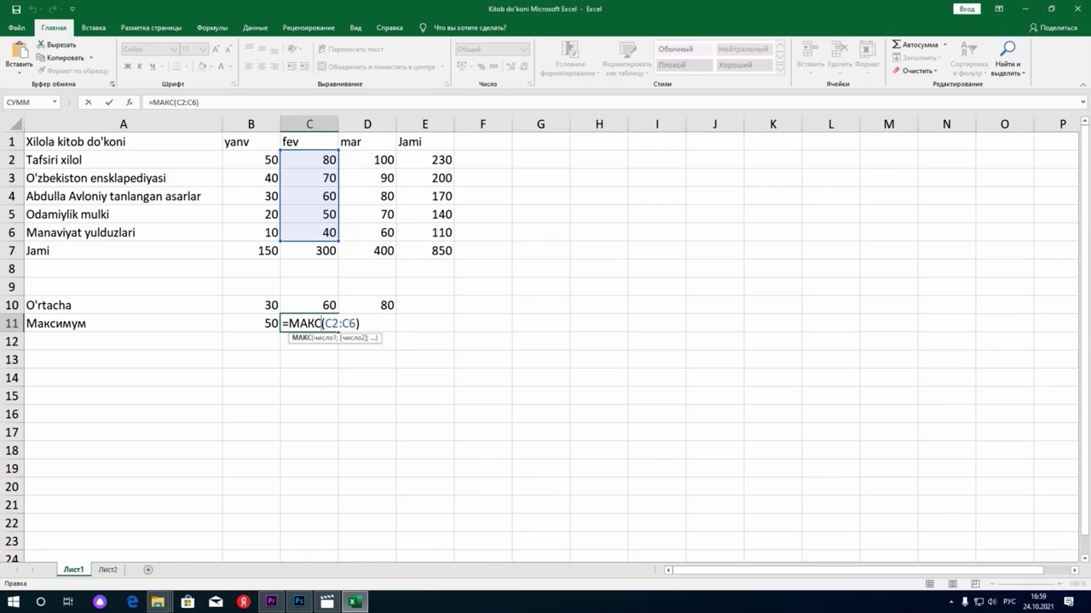
left_click(368, 305)
left_click(367, 323)
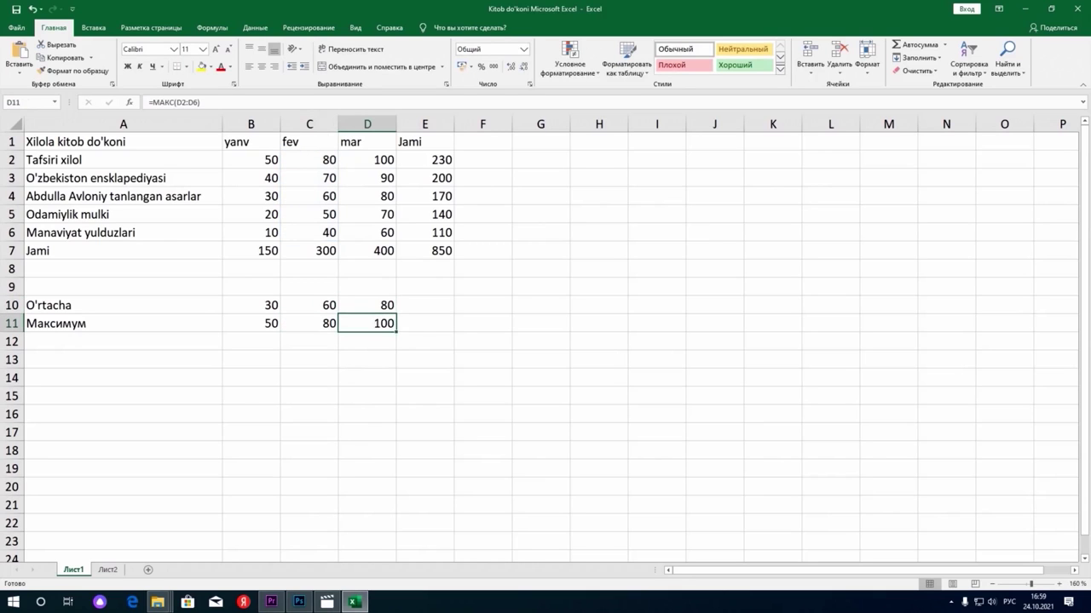
double_click(368, 323)
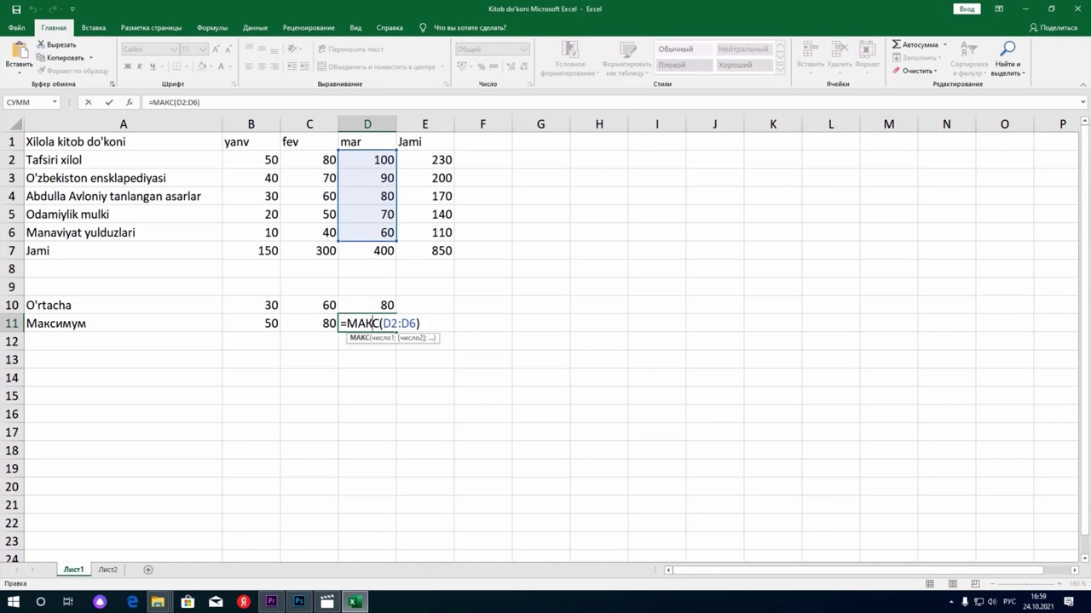
left_click(424, 305)
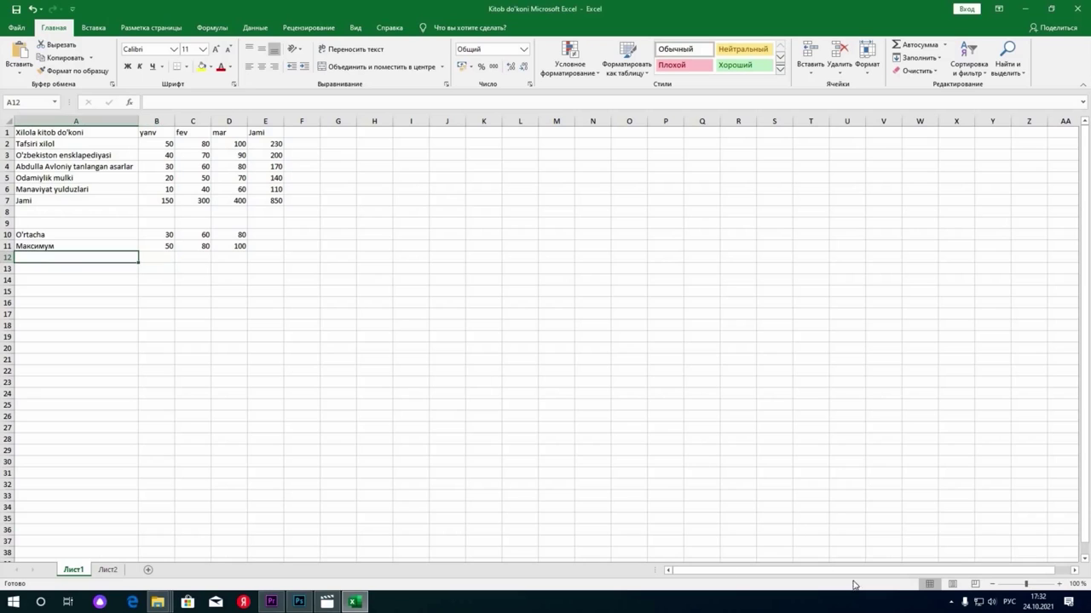
On Лист2, replace the Mevalar total in C8 with =МИН(C3:C7), showing 10.
left_click(103, 570)
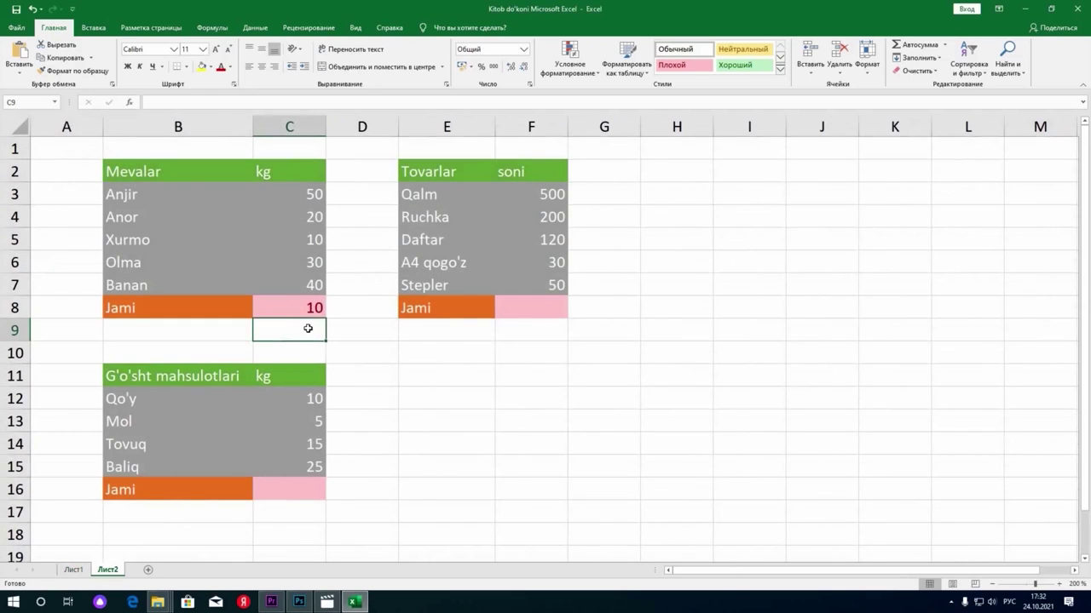
left_click(293, 309)
key("Delete")
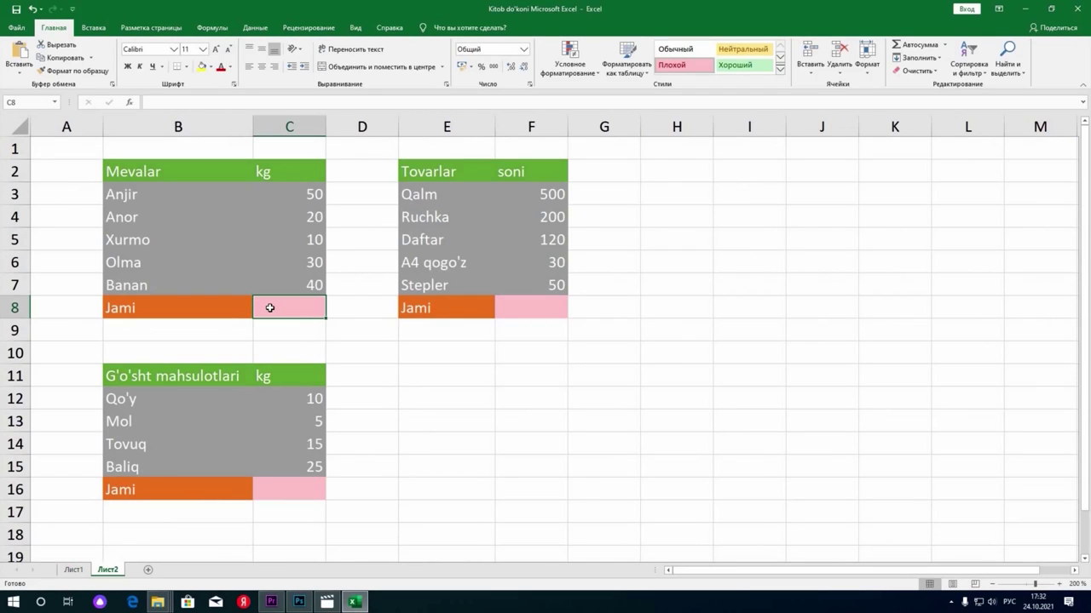
type("=")
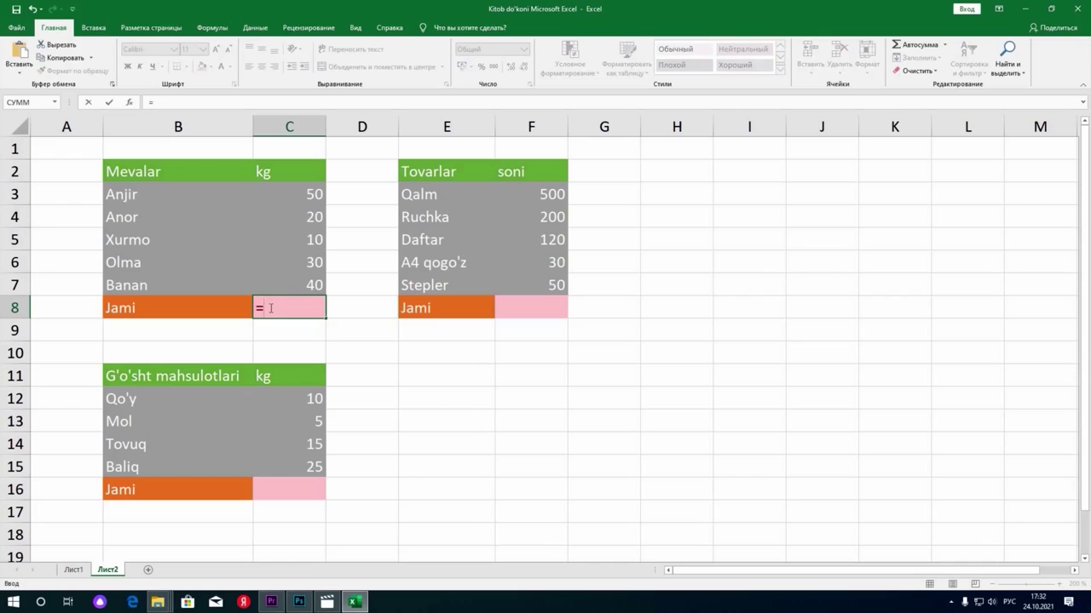
type("мин")
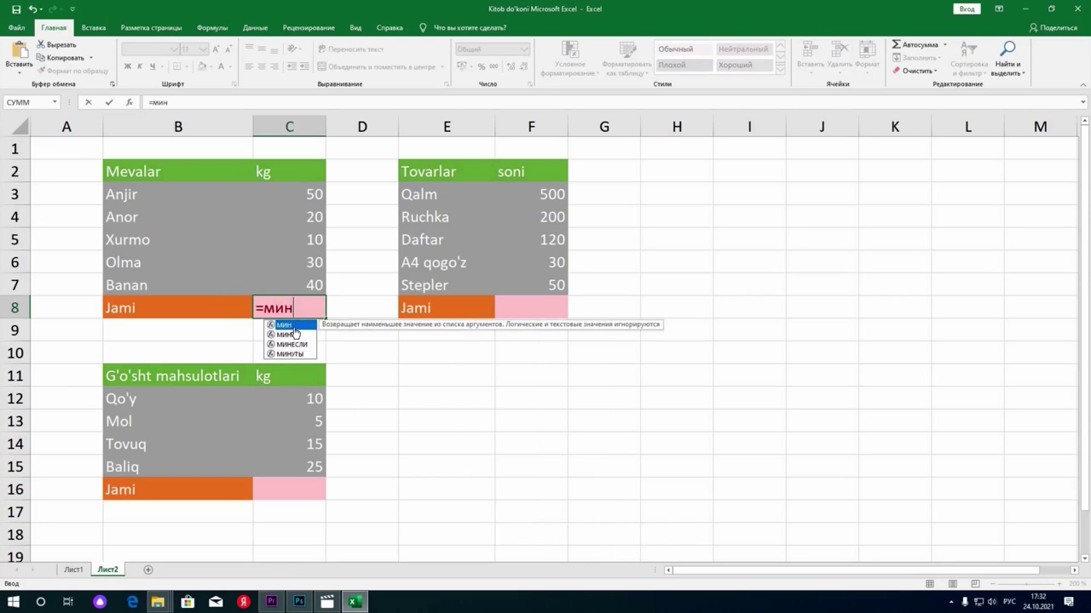
key("Tab")
left_click_drag(305, 194, 319, 278)
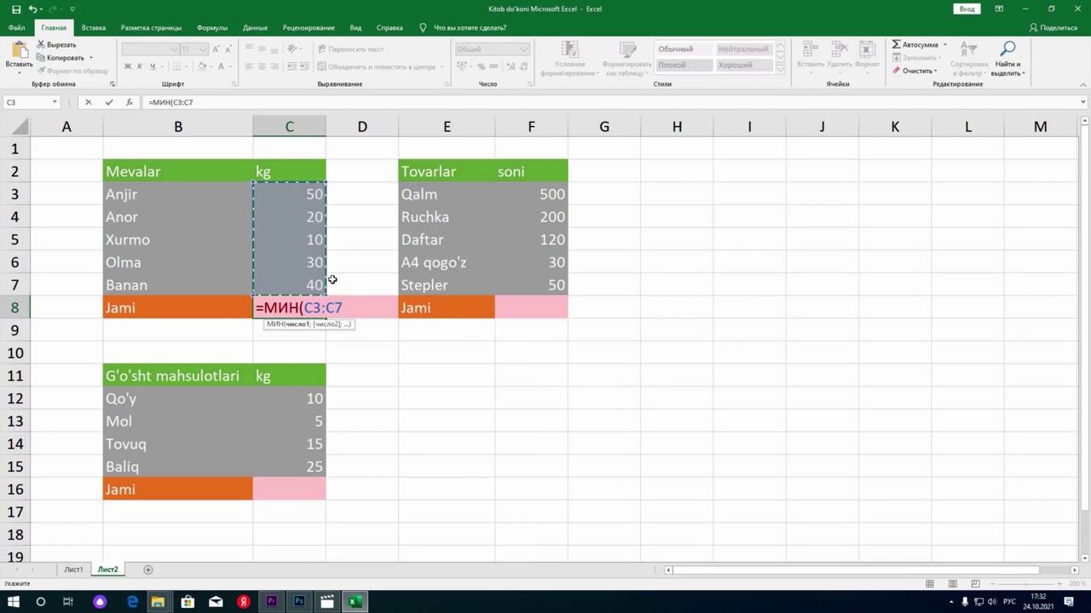
type(")")
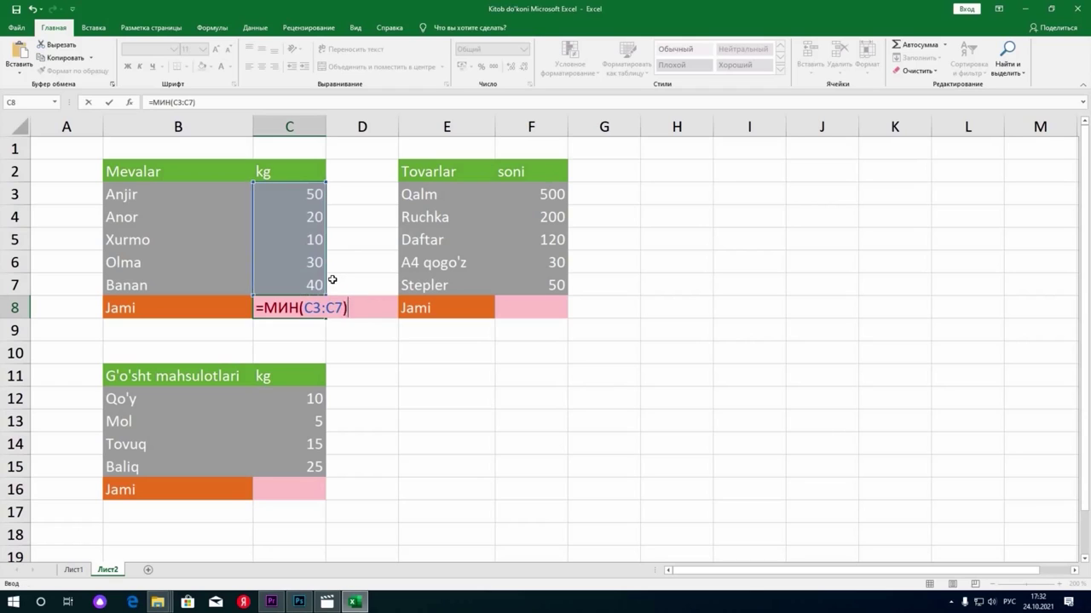
key("Return")
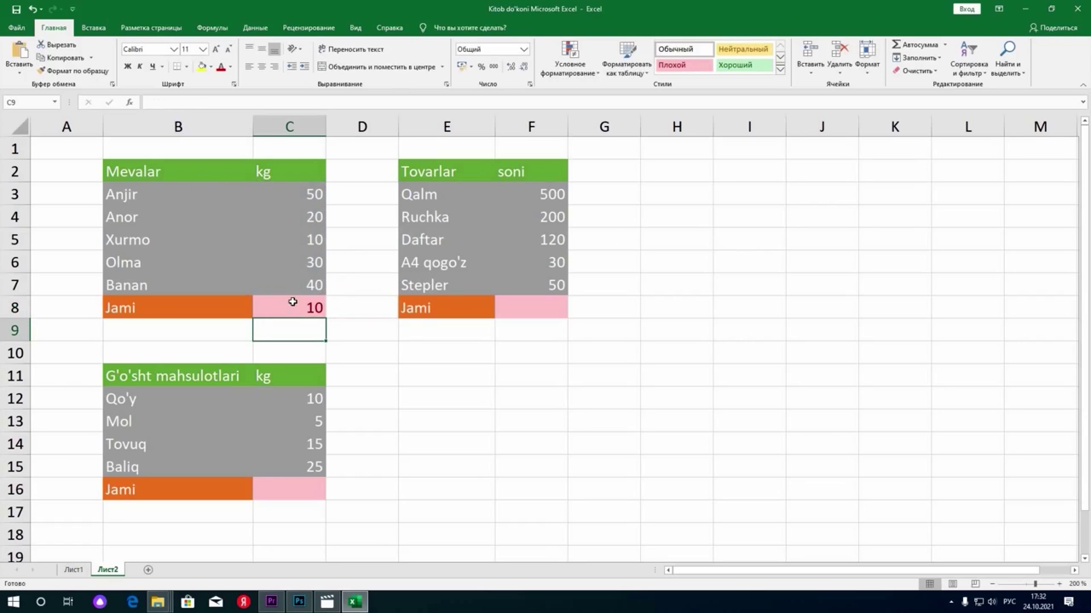
left_click(298, 308)
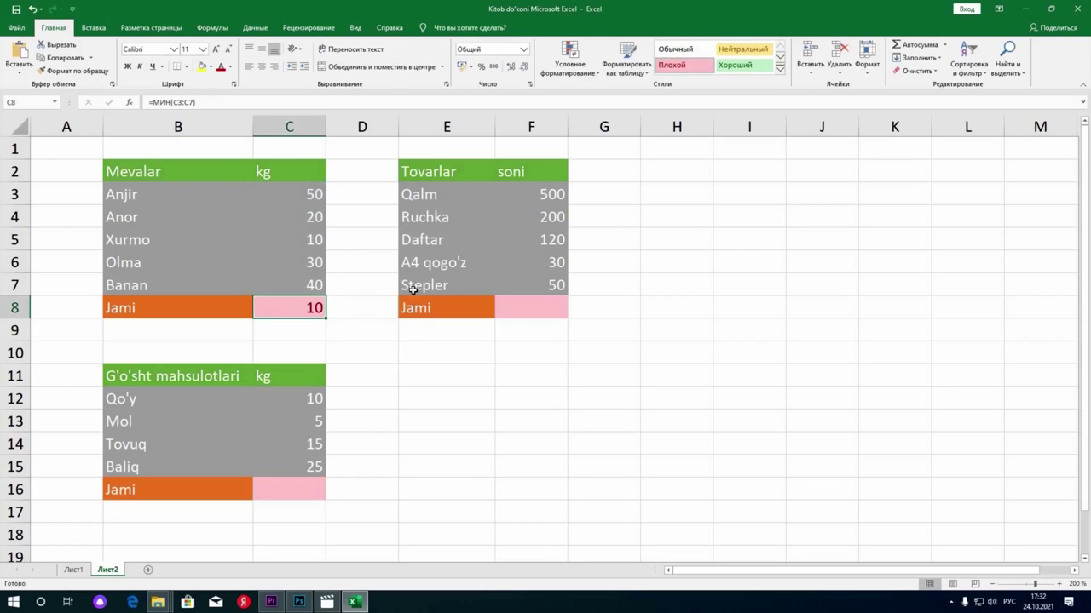
left_click(512, 314)
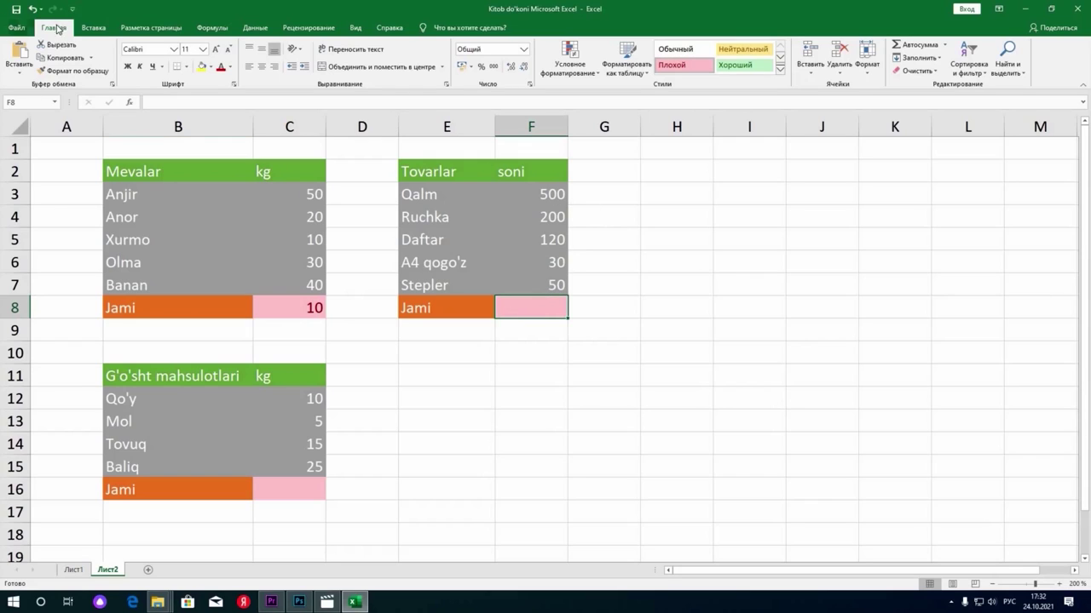
Insert an AutoSum Минимум over F3:F7 in F8, showing 30.
left_click(944, 45)
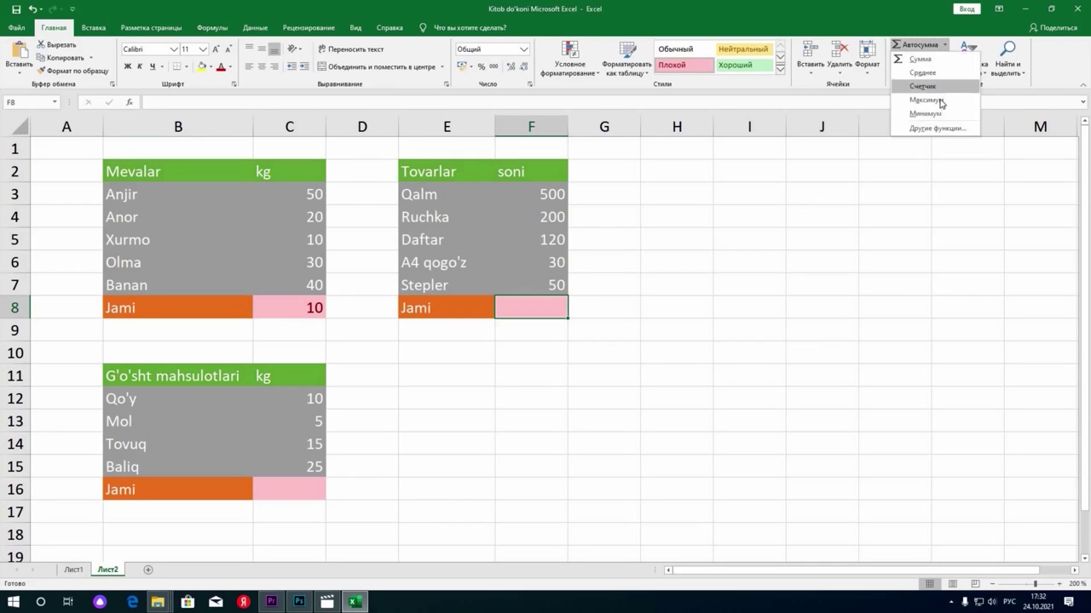
left_click(943, 111)
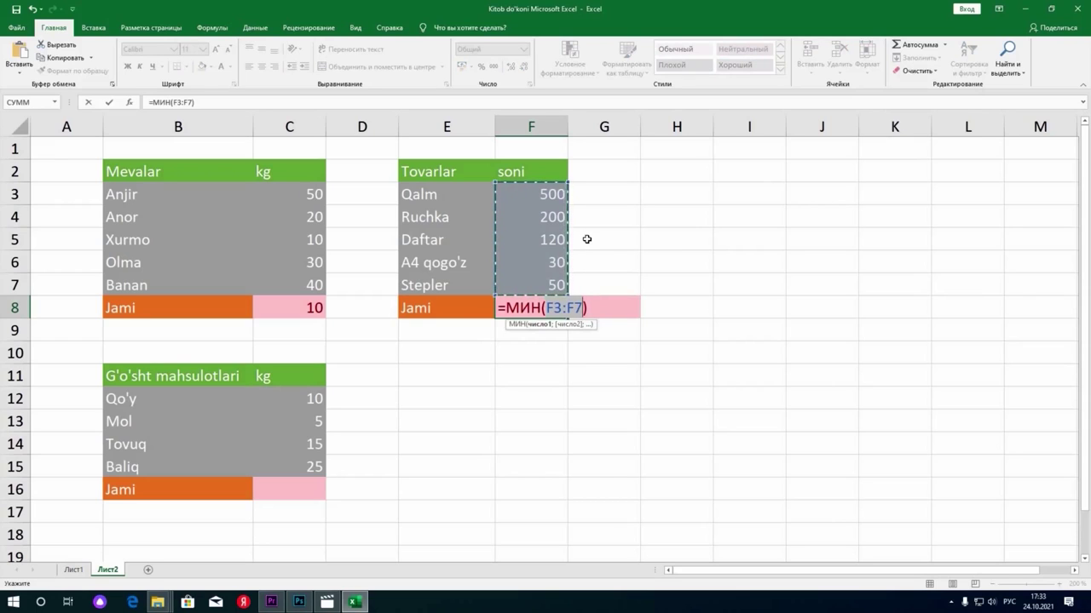
key("Return")
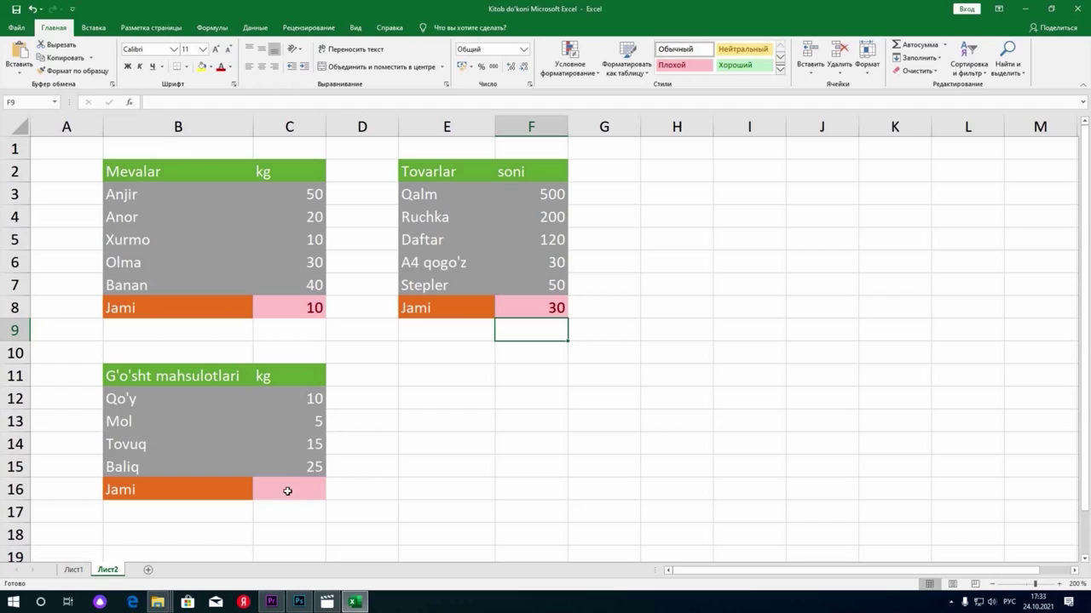
left_click(291, 490)
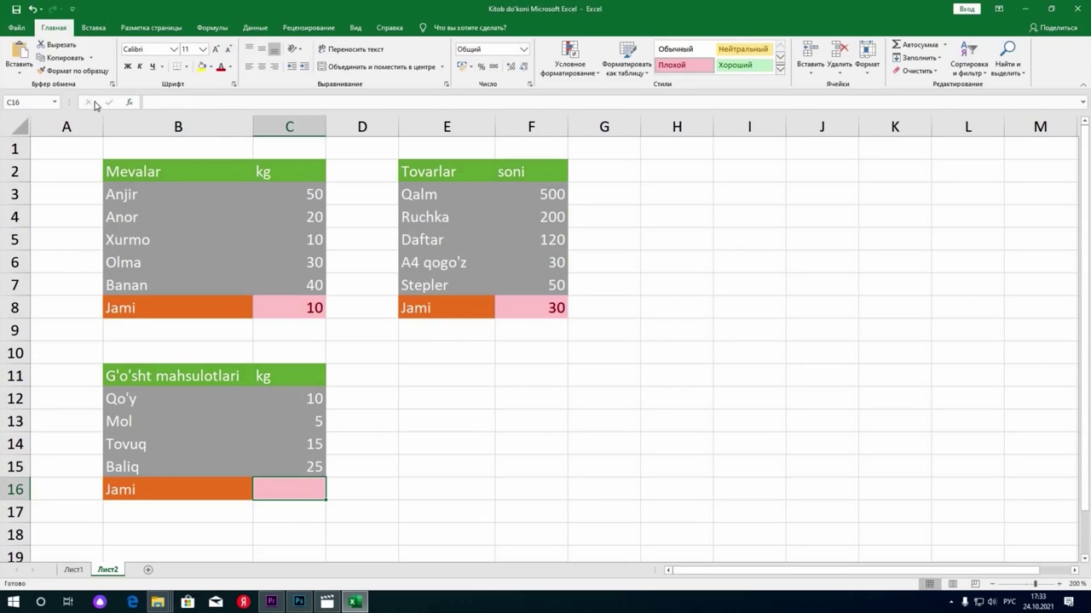
Use Insert Function to put =МИН(C12:C15) in C16, giving 5.
left_click(130, 102)
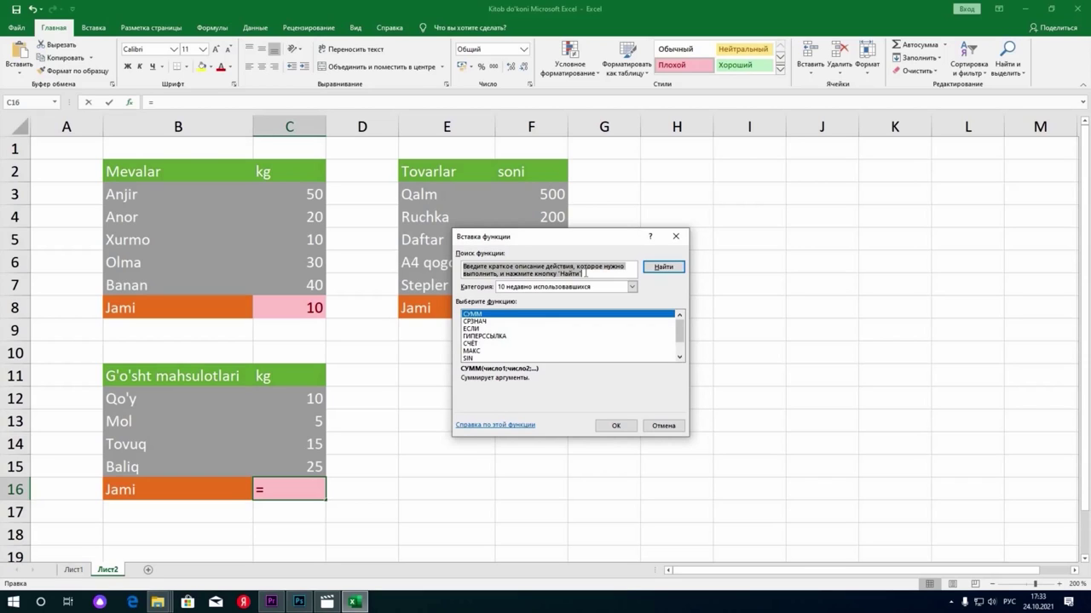
type("м")
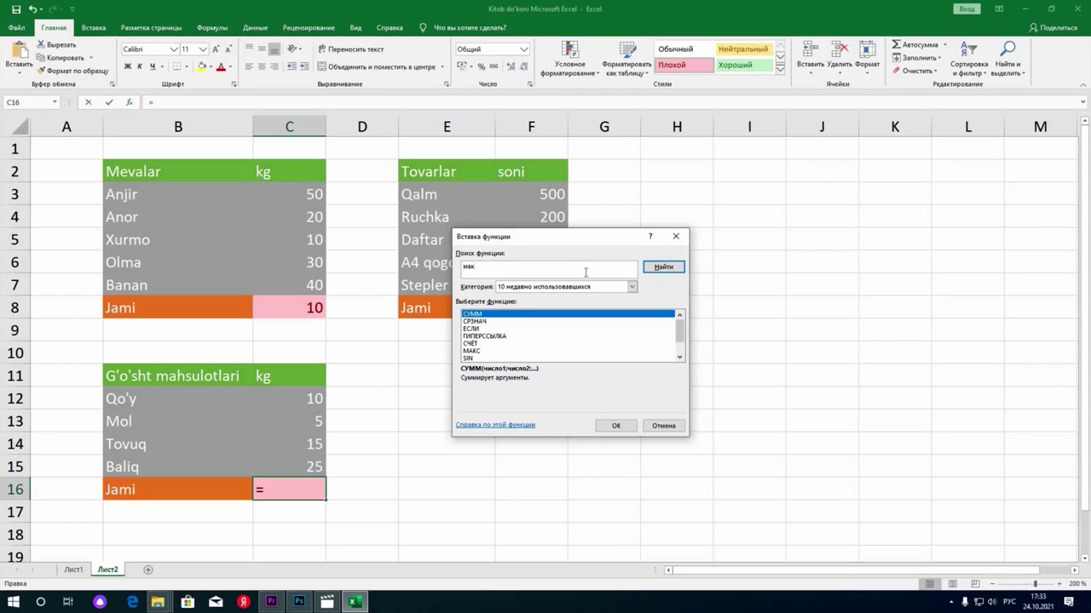
type("ин")
key("Return")
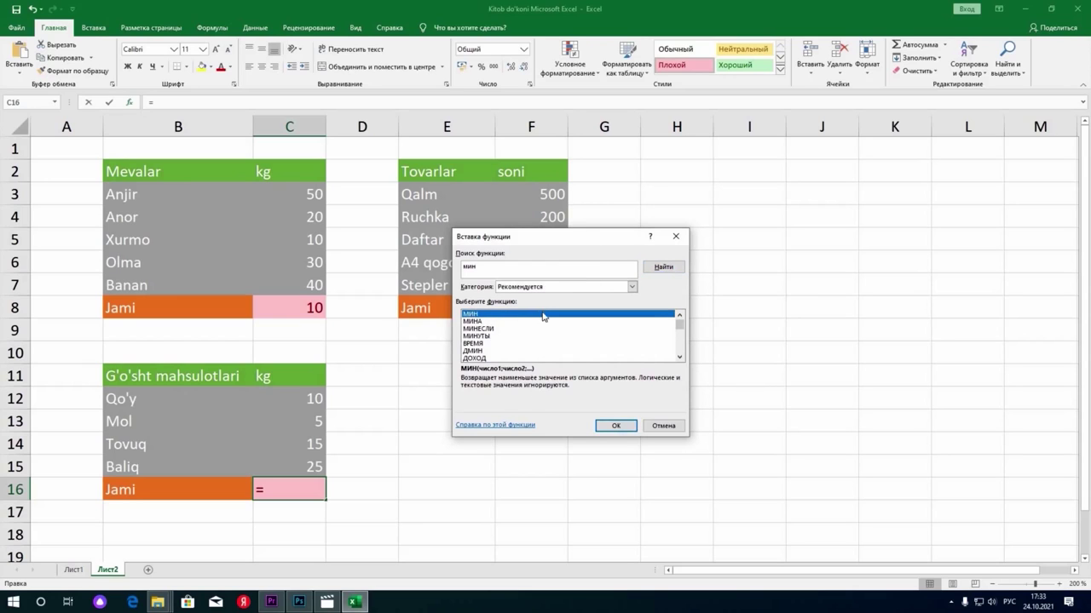
double_click(562, 316)
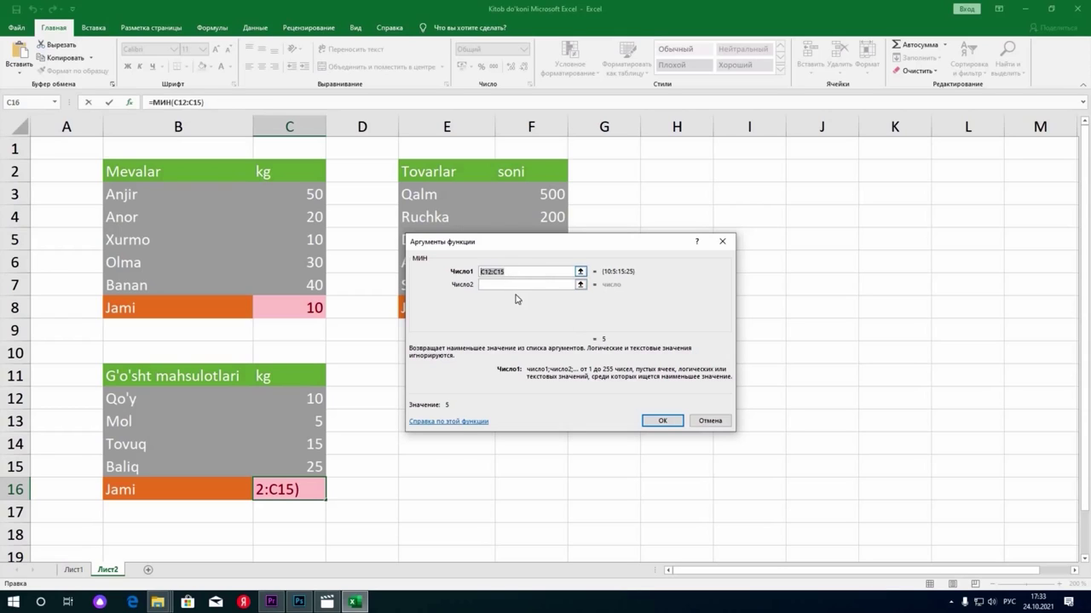
key("BackSpace")
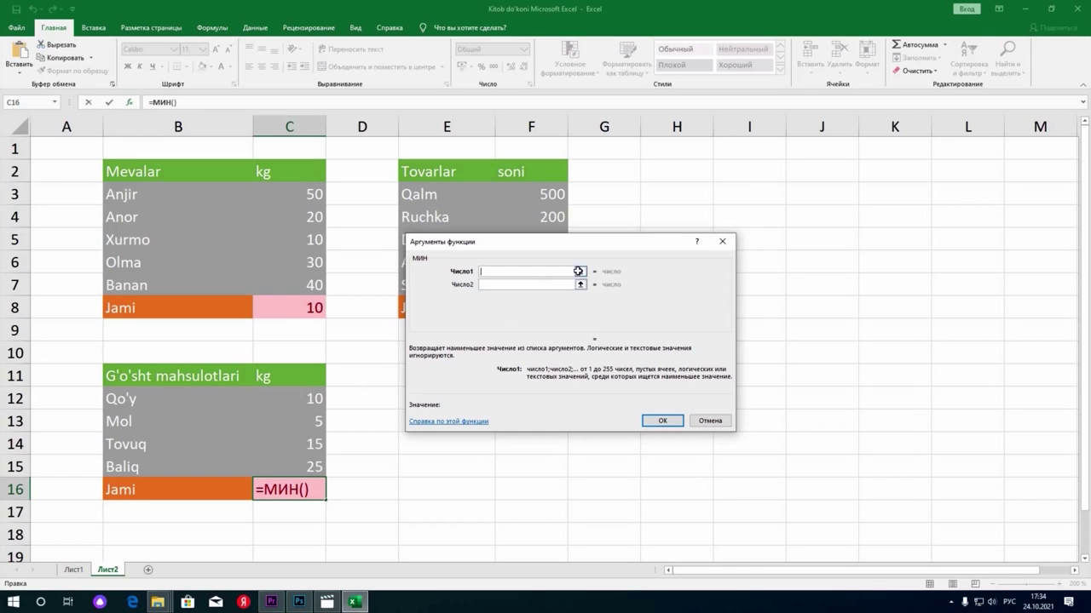
left_click(579, 271)
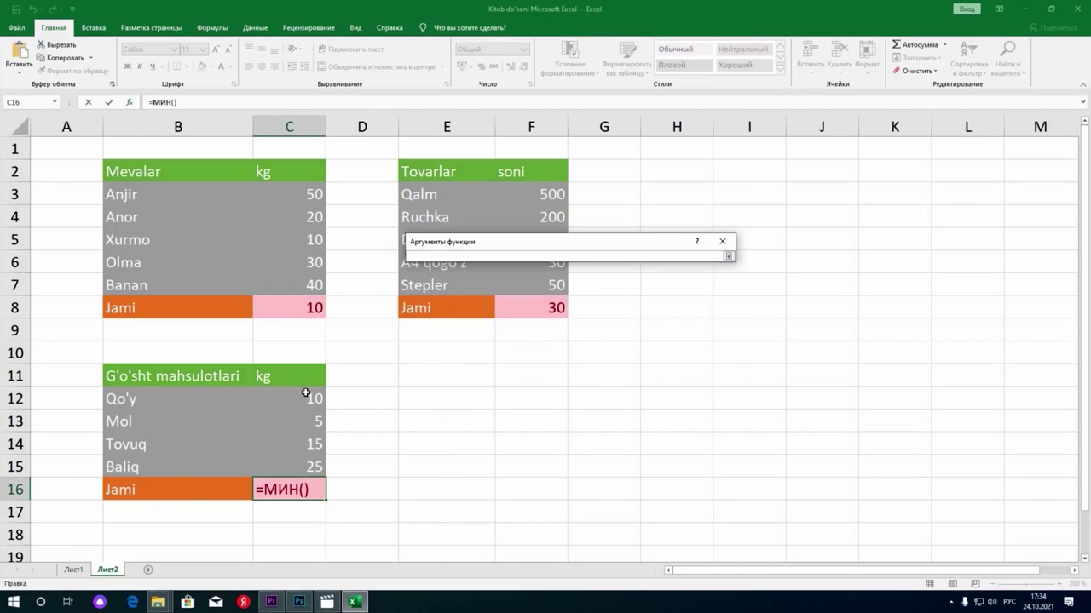
left_click_drag(307, 399, 316, 470)
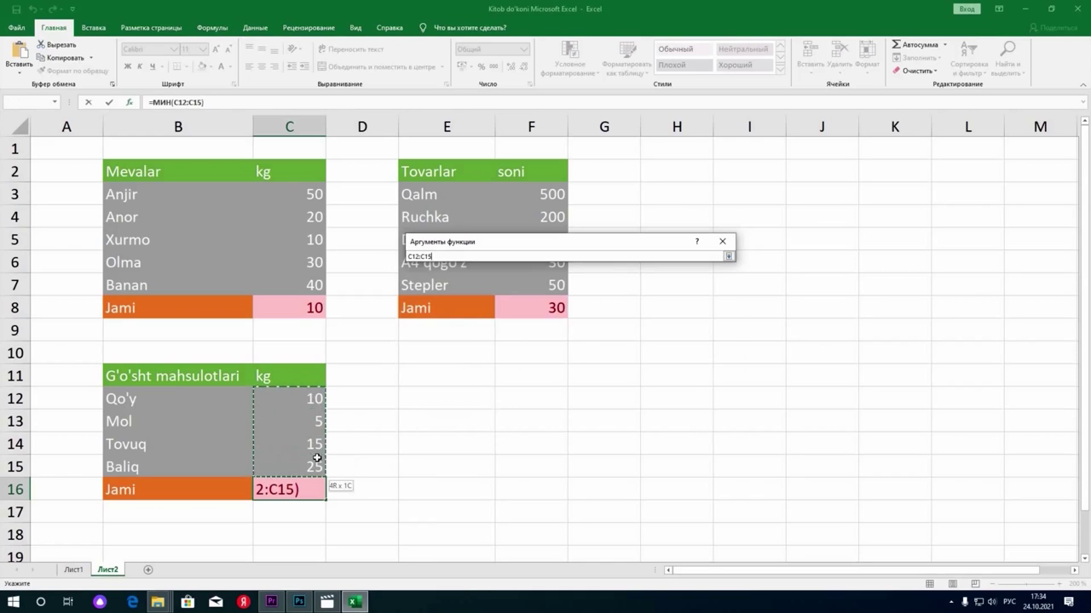
left_click(728, 256)
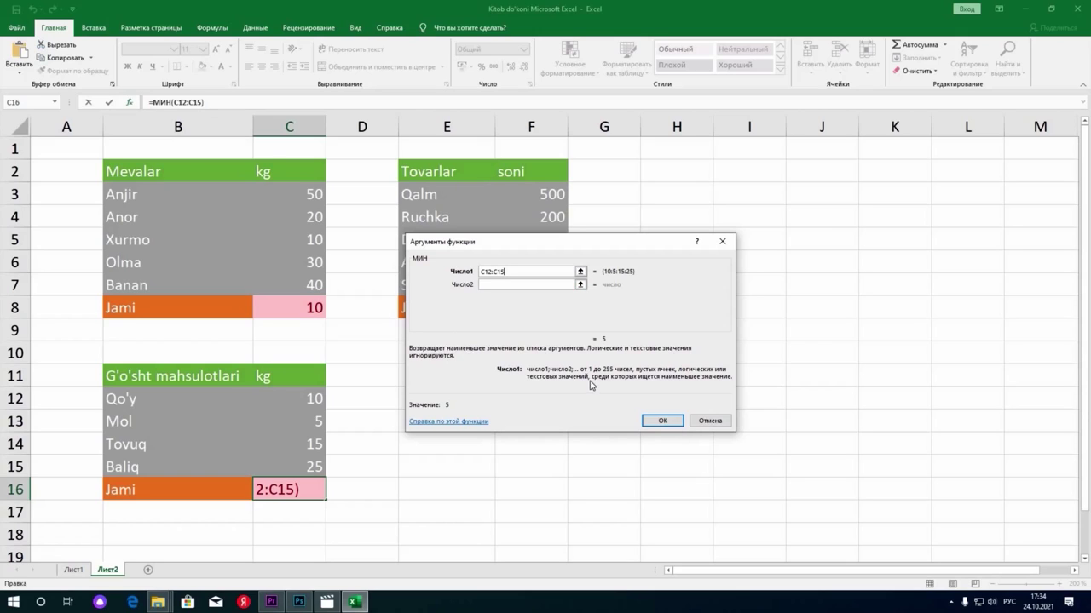
left_click(661, 421)
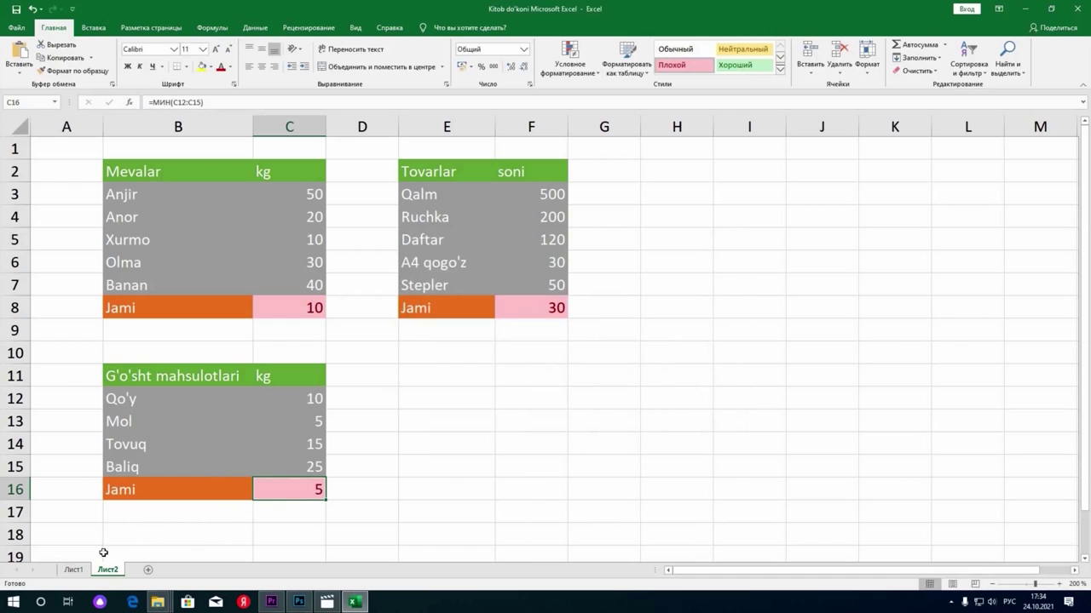
On Лист1, zoom in and type the Минимум label in A12.
left_click(73, 570)
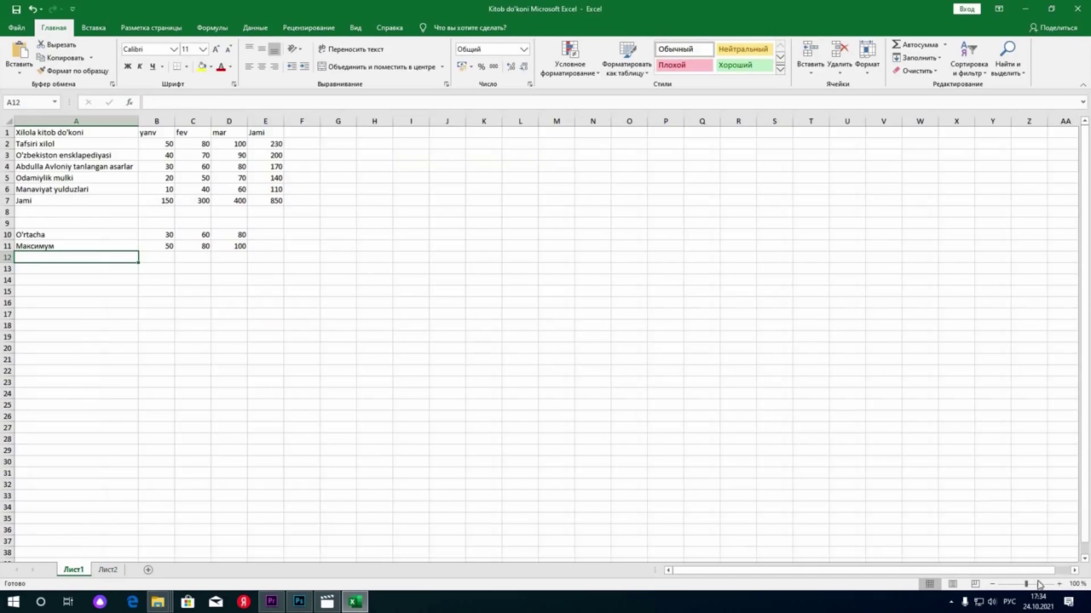
left_click(1059, 584)
left_click(1059, 585)
left_click(1059, 584)
left_click(1059, 587)
left_click(1059, 587)
left_click(1059, 586)
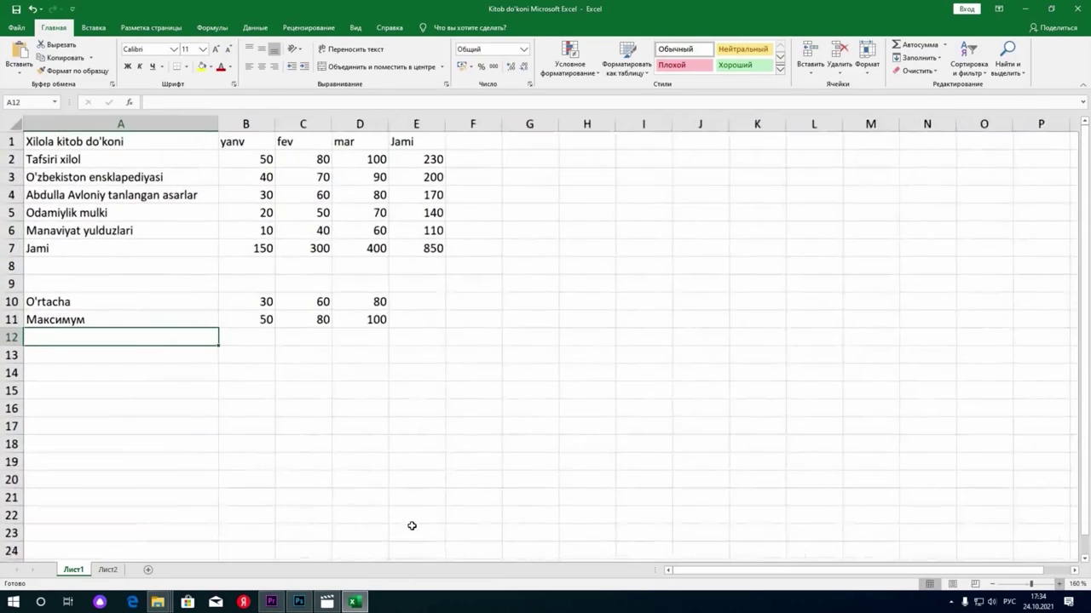
type("М")
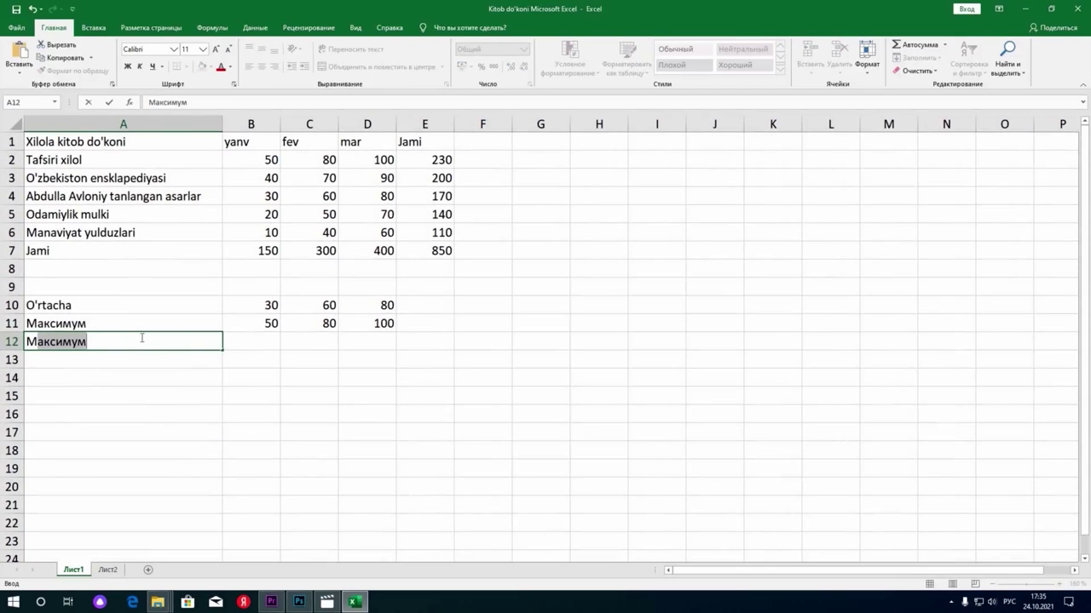
type("инимум")
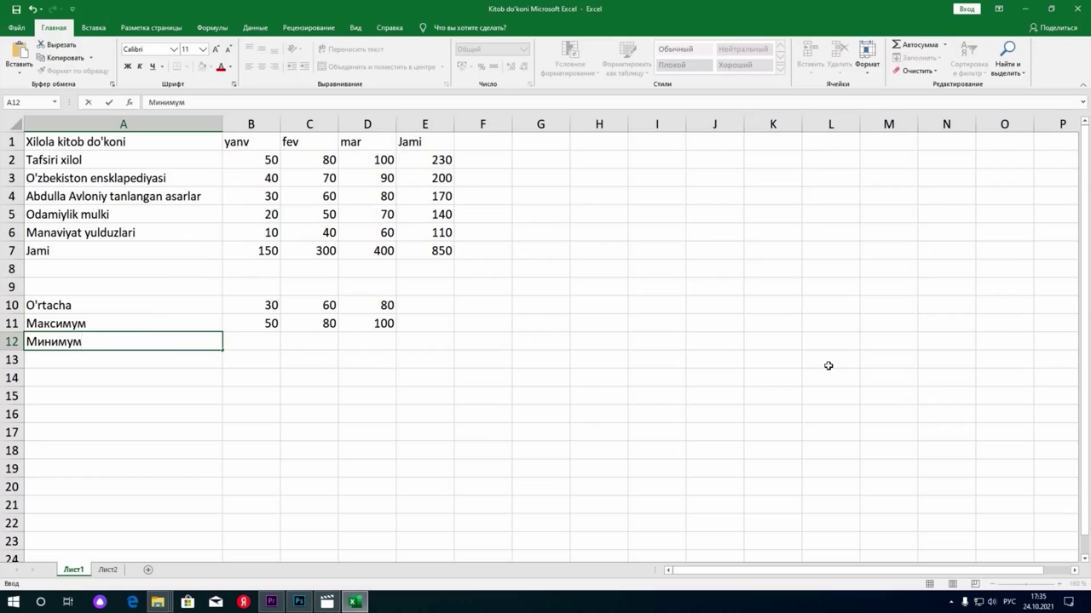
key("Return")
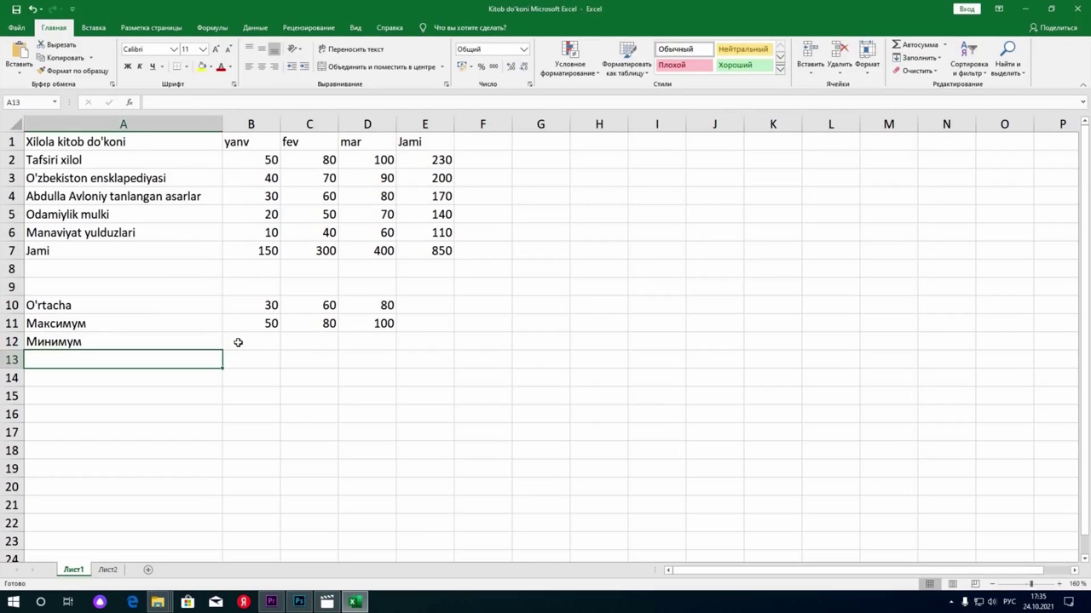
Enter =МИН(B2:B6) in B12 for the yanv minimum, giving 10.
left_click(250, 342)
type("=")
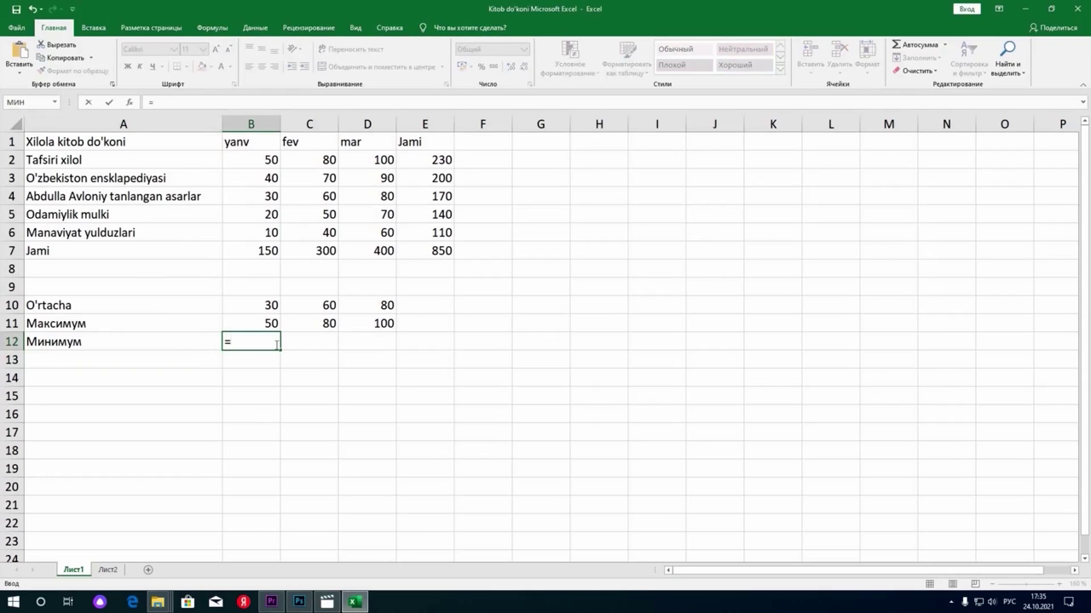
type("мин")
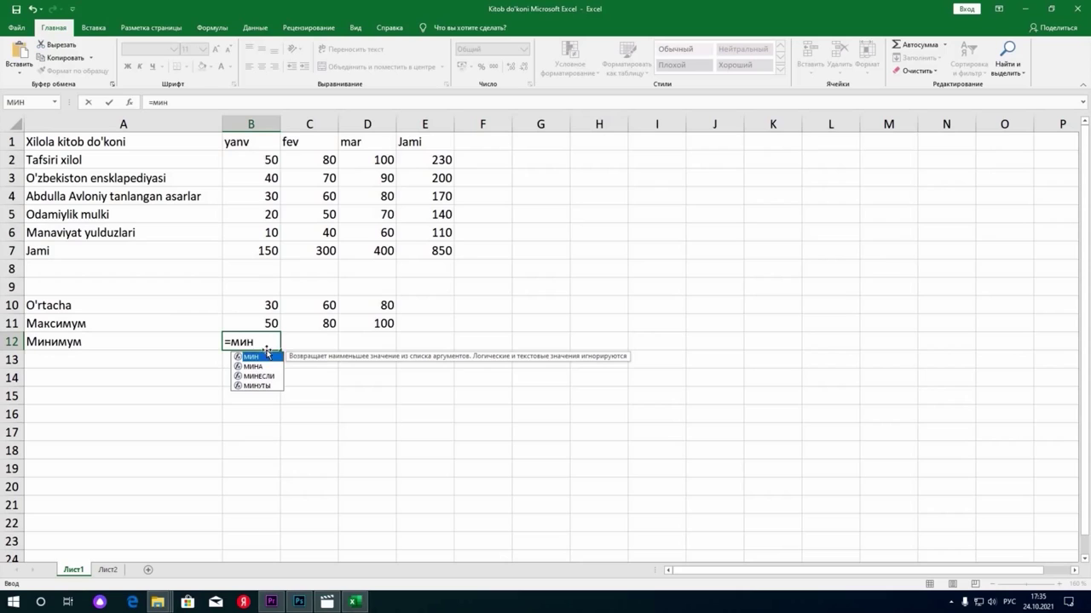
double_click(272, 363)
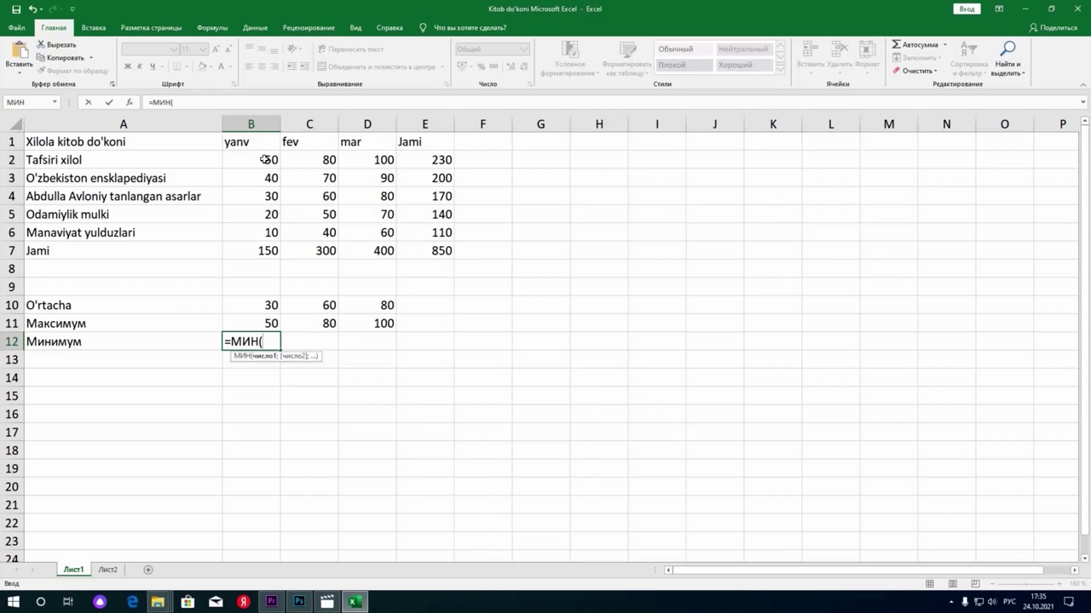
left_click_drag(264, 160, 271, 235)
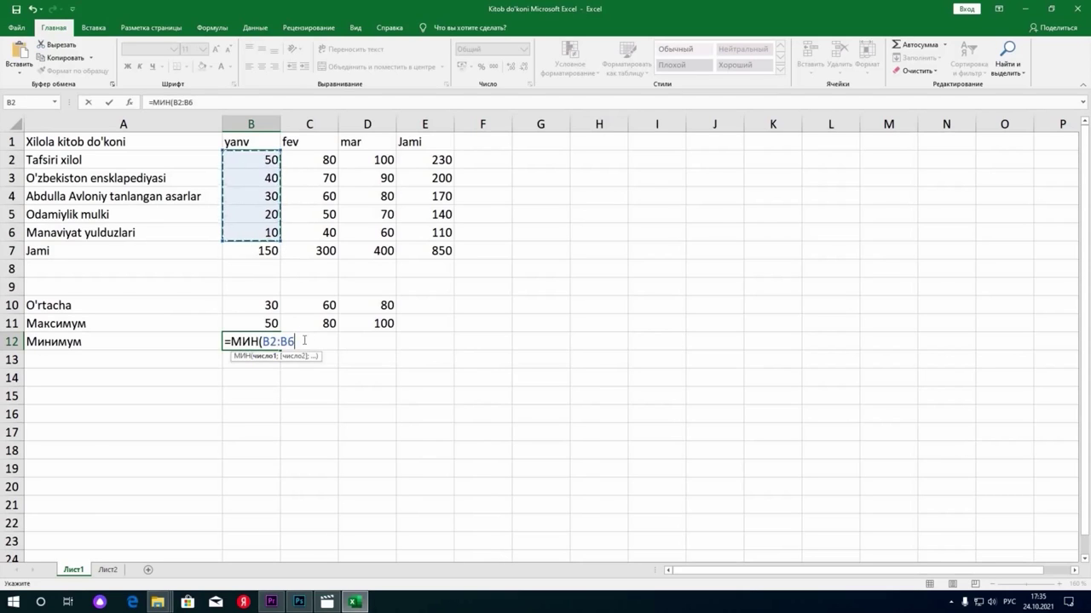
type(")")
key("Return")
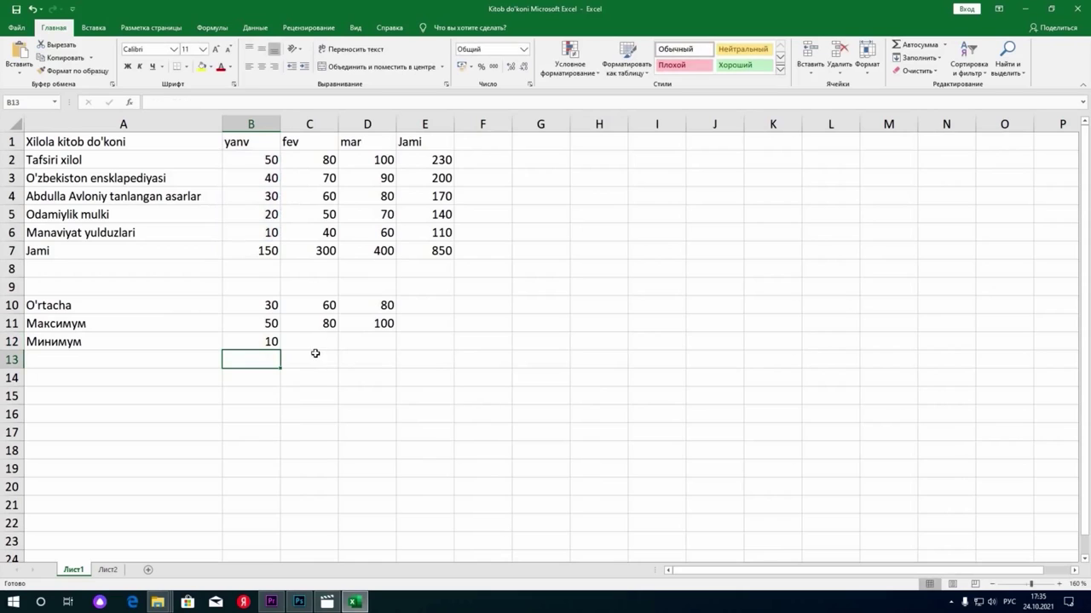
Fill the minimum formula across C12:D12 (40 and 60) and check the fev and mar sales.
left_click(279, 348)
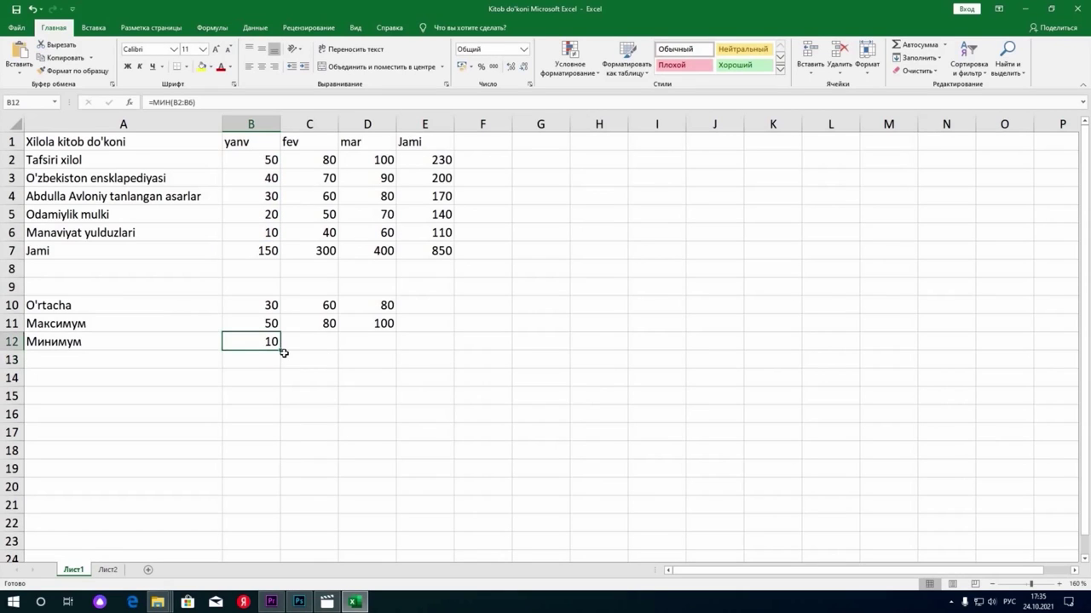
left_click_drag(290, 358, 287, 343)
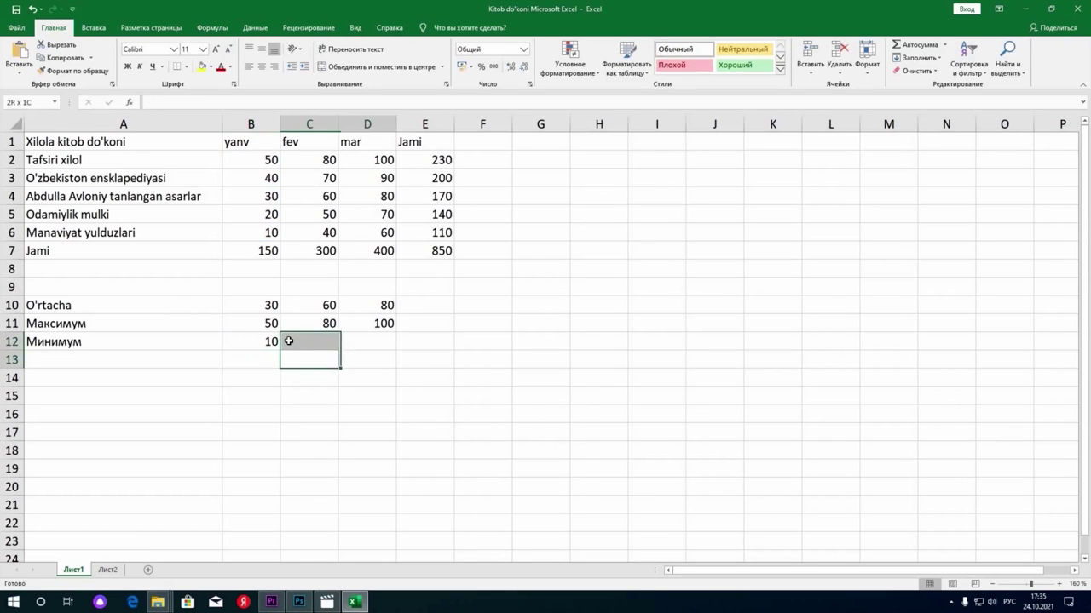
left_click(273, 344)
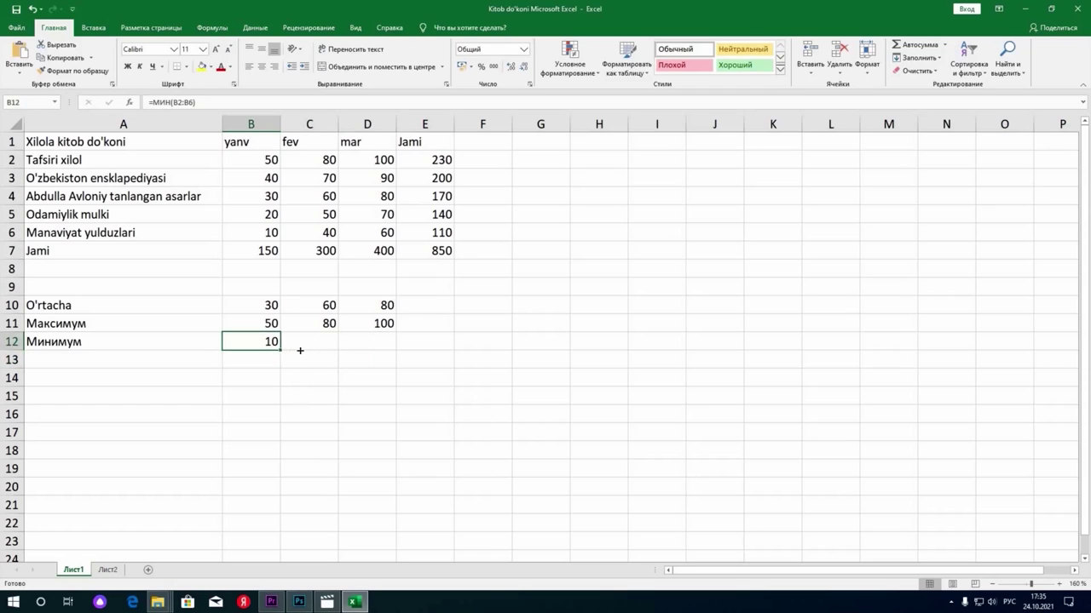
left_click_drag(300, 350, 379, 352)
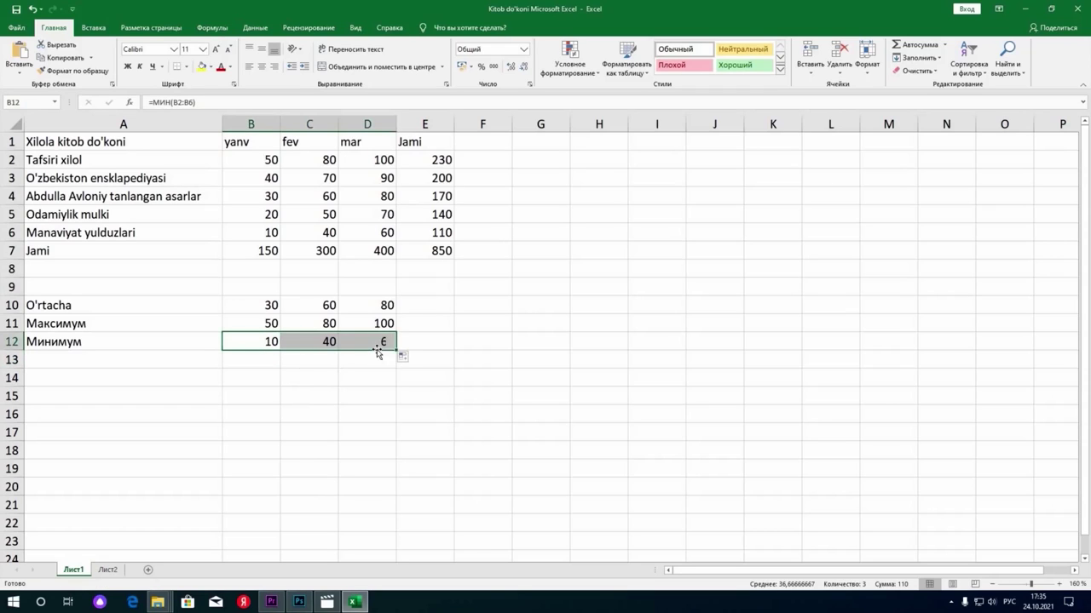
left_click_drag(319, 159, 324, 232)
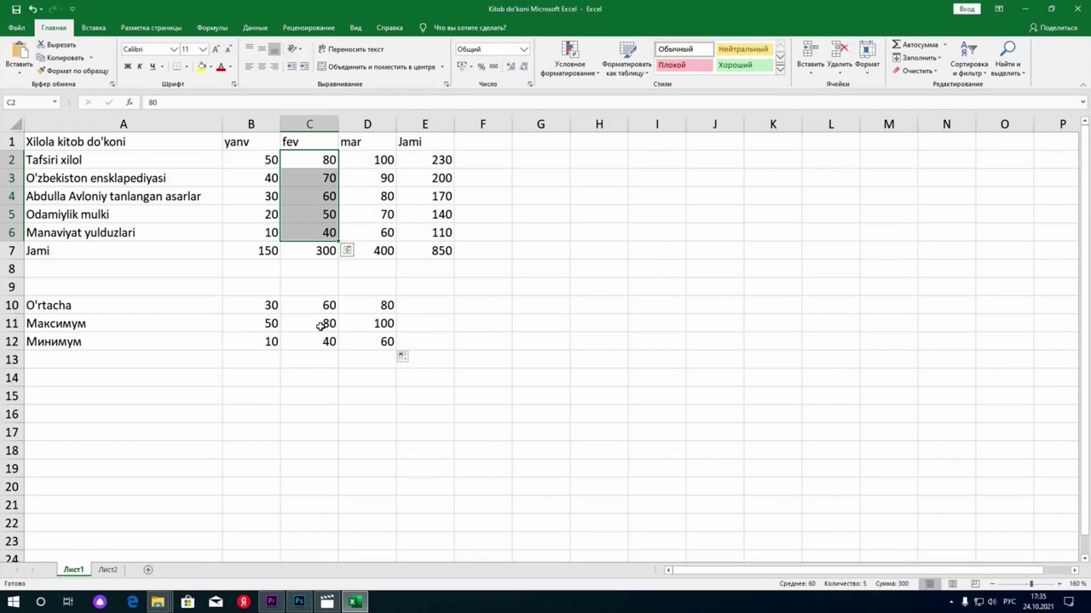
left_click_drag(388, 159, 392, 231)
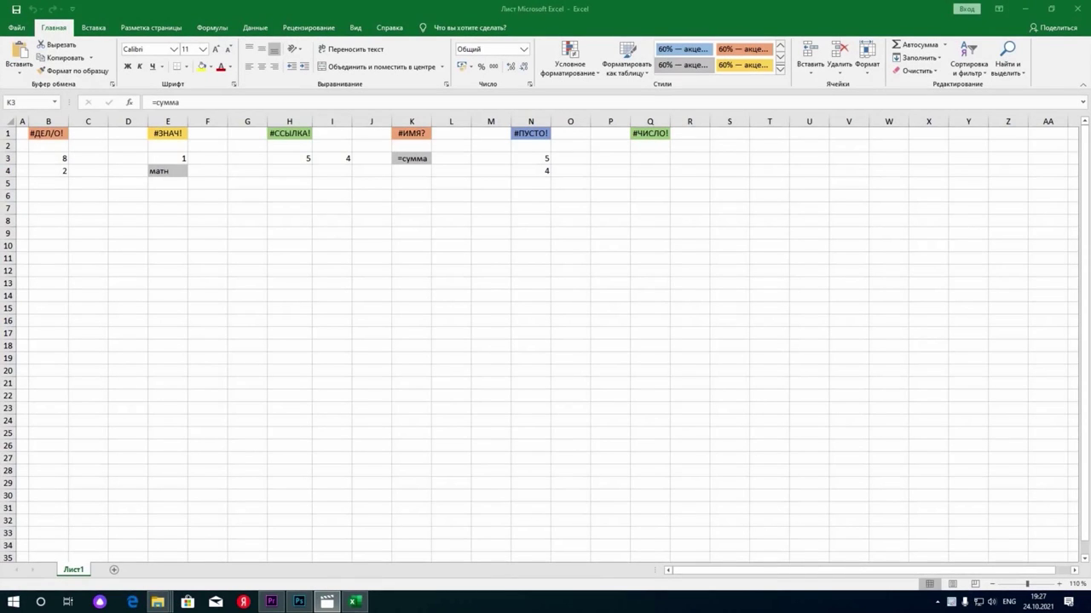
scroll(545, 341, "up", 1)
scroll(546, 341, "up", 1)
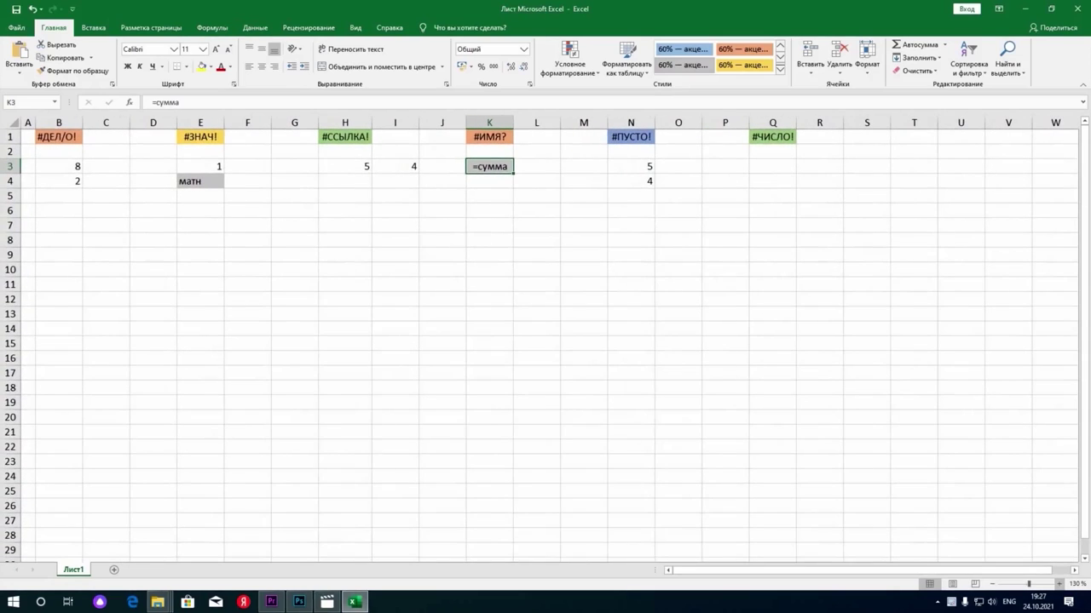
scroll(545, 340, "up", 1)
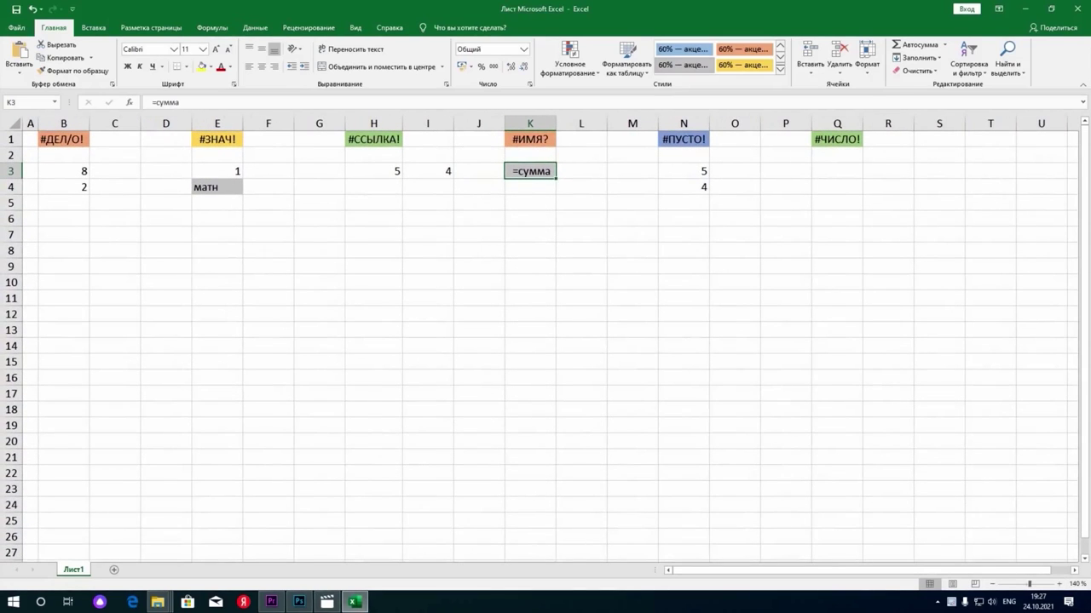
key("F10")
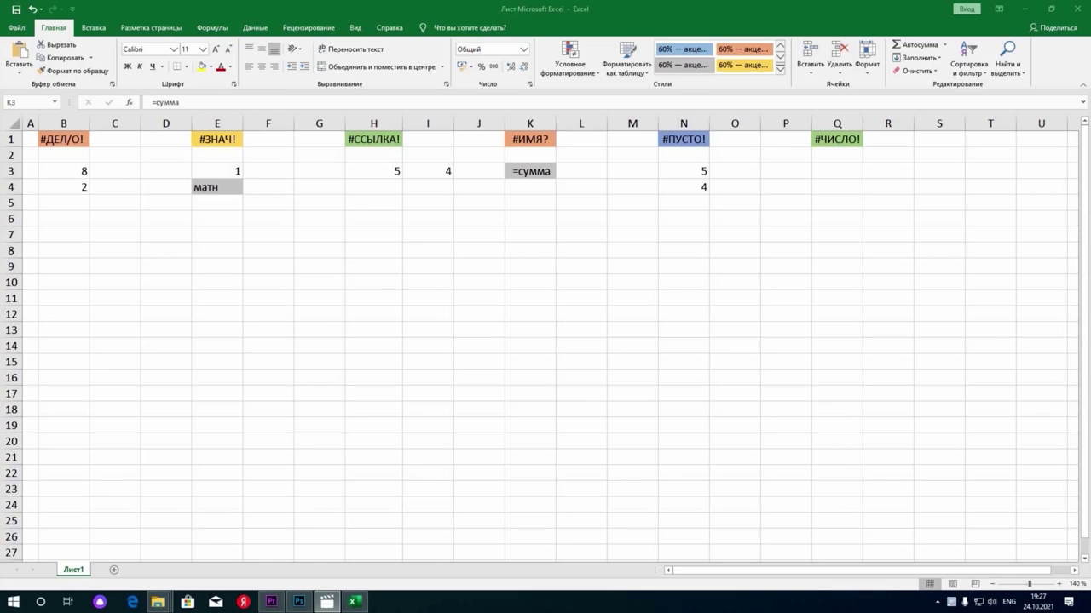
double_click(88, 203)
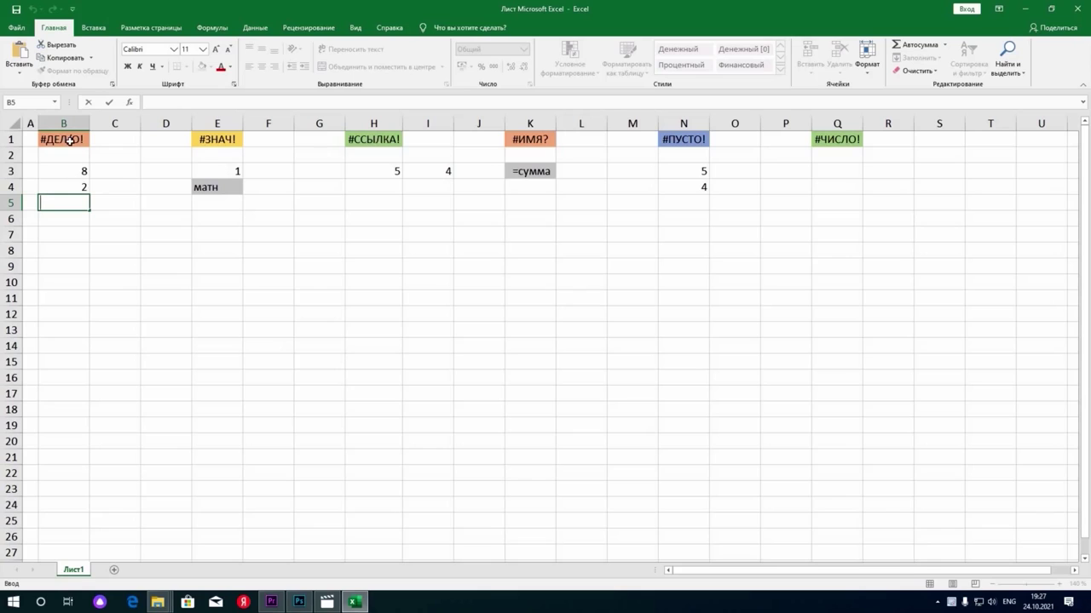
Enter =B3/B4 in B5 to divide 8 by 2.
key("Escape")
key("Up")
key("Up")
key("Down")
key("Down")
type("=")
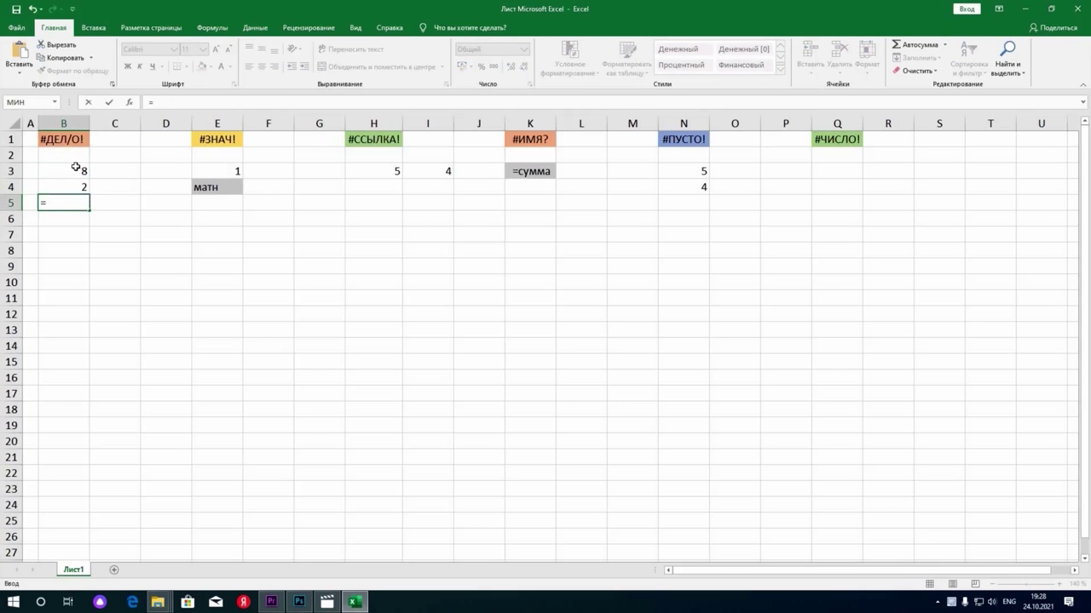
left_click(82, 170)
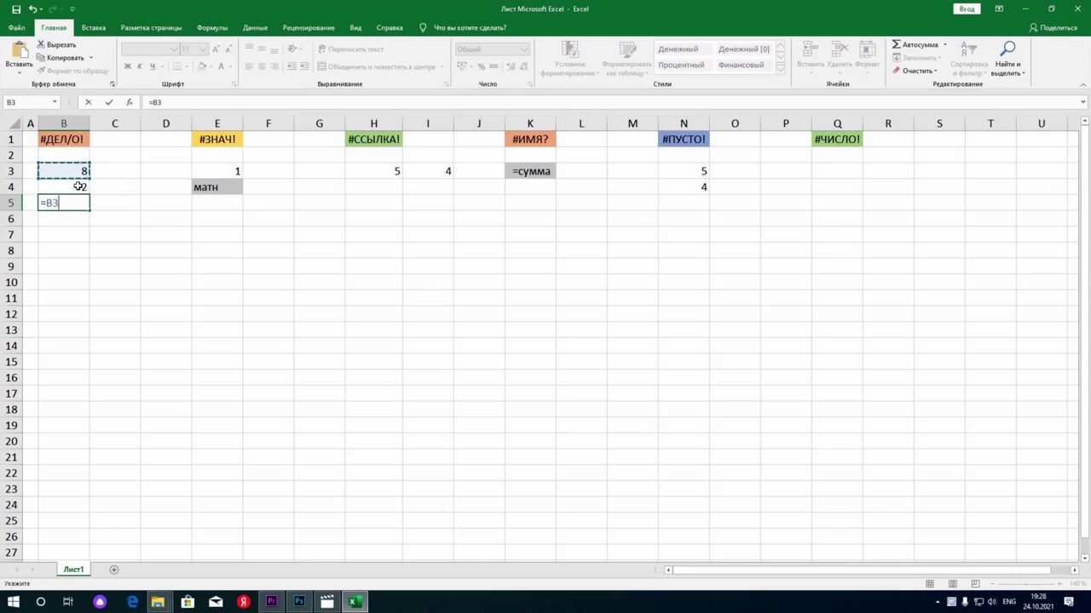
type("/")
left_click(75, 187)
key("Return")
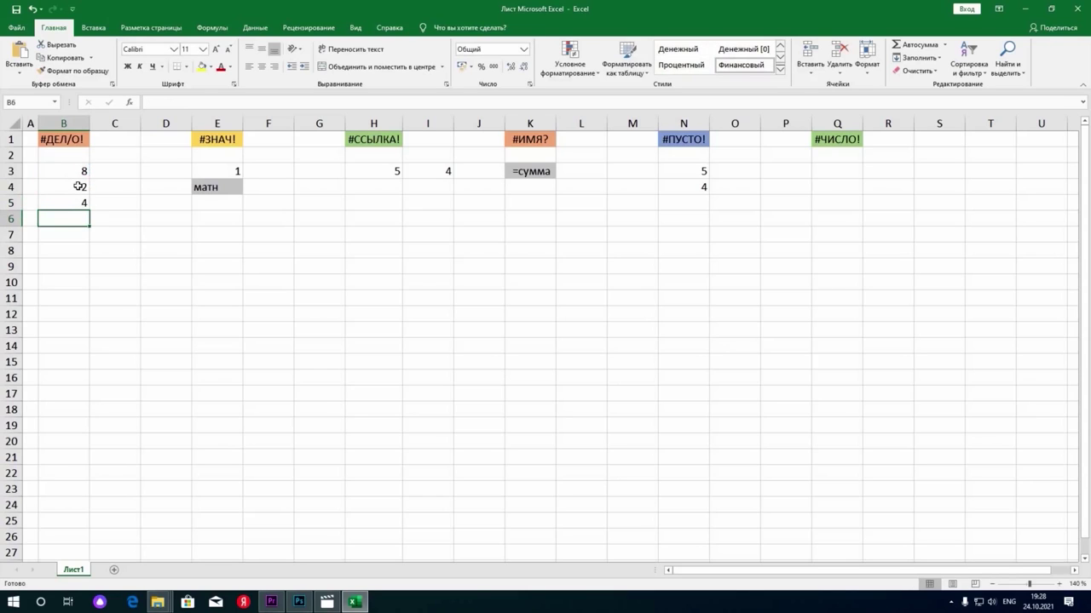
Clear B4 to trigger #ДЕЛ/0! in B5, then restore the divisor as 1 and finally 2.
left_click(77, 186)
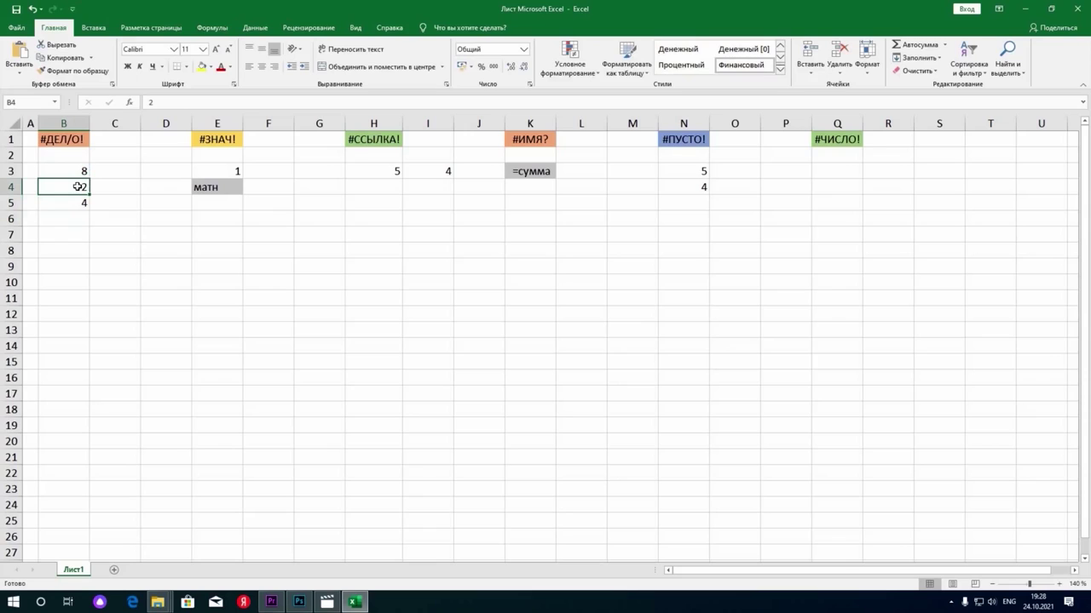
key("Delete")
type("1")
key("Return")
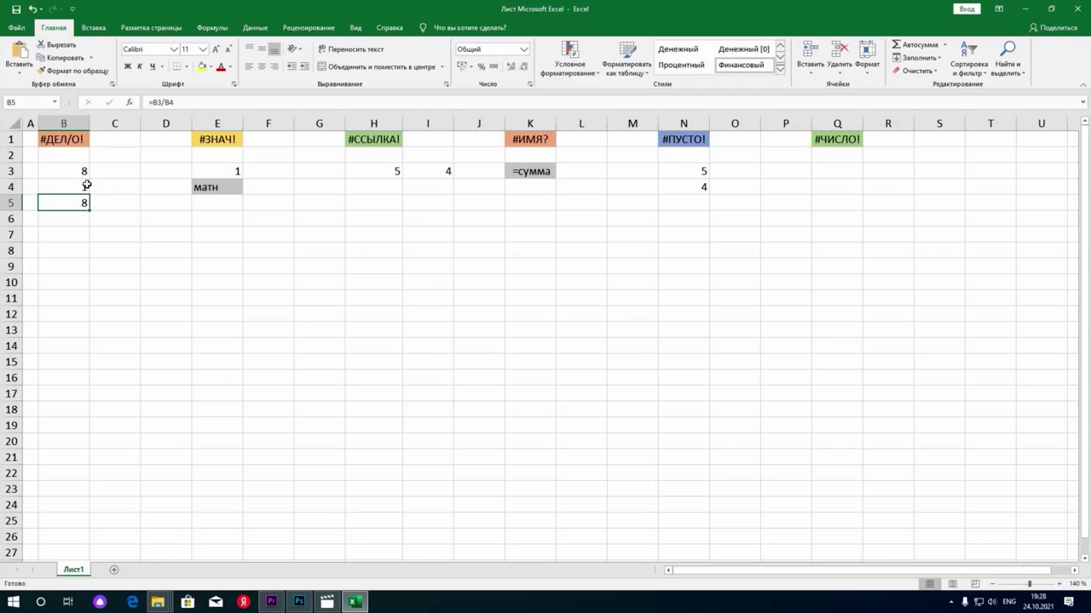
left_click(86, 185)
type("2")
key("Return")
left_click(86, 185)
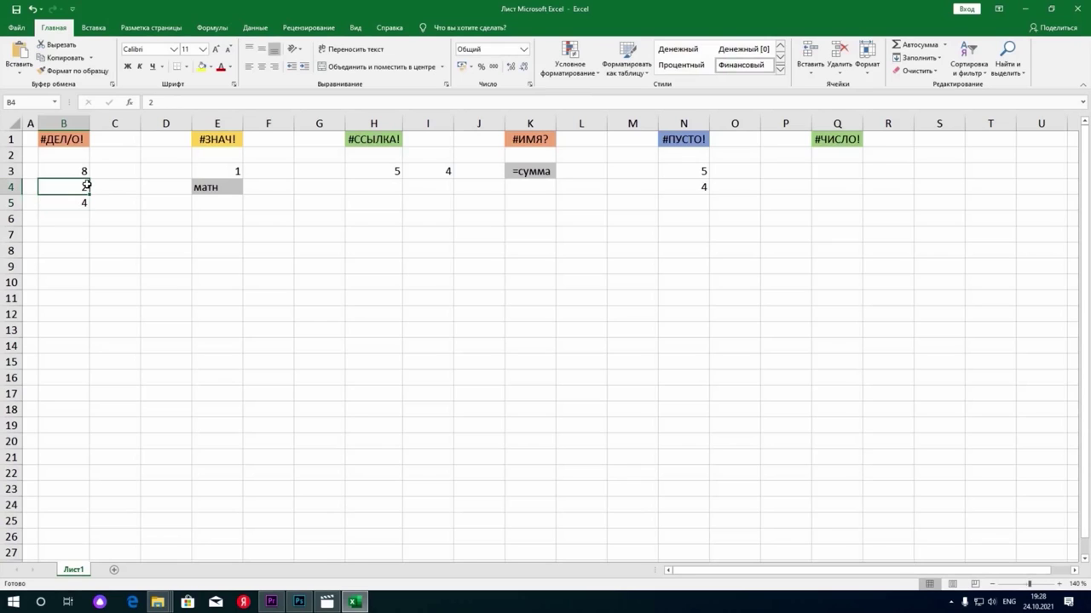
key("Down")
key("Right")
key("Right")
key("Right")
key("Up")
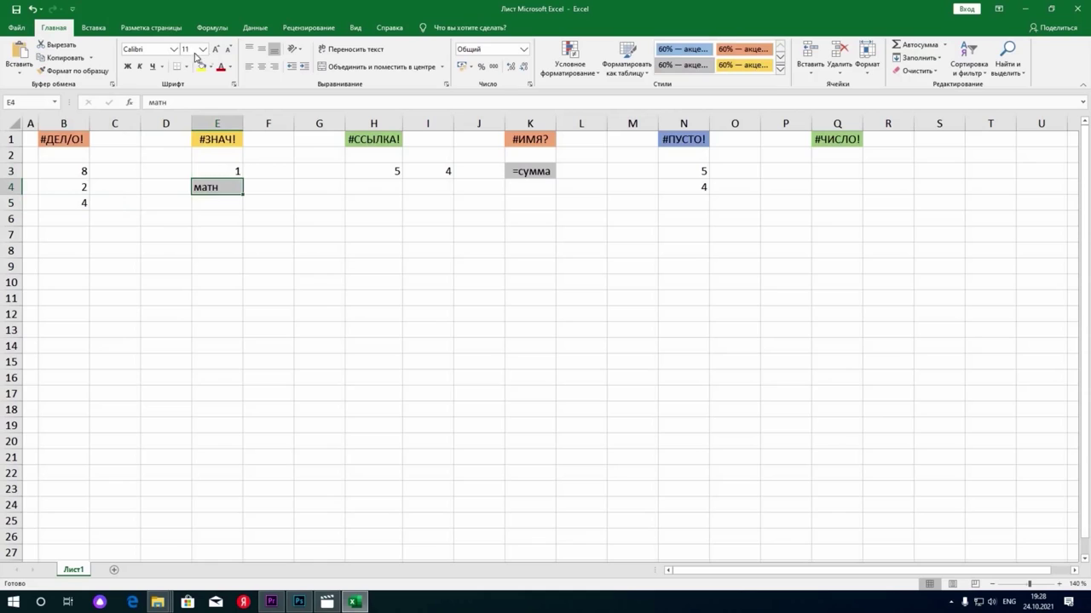
Enter =E3+E4 in E5 under the #ЗНАЧ! heading.
left_click(209, 143)
left_click(214, 201)
type("=")
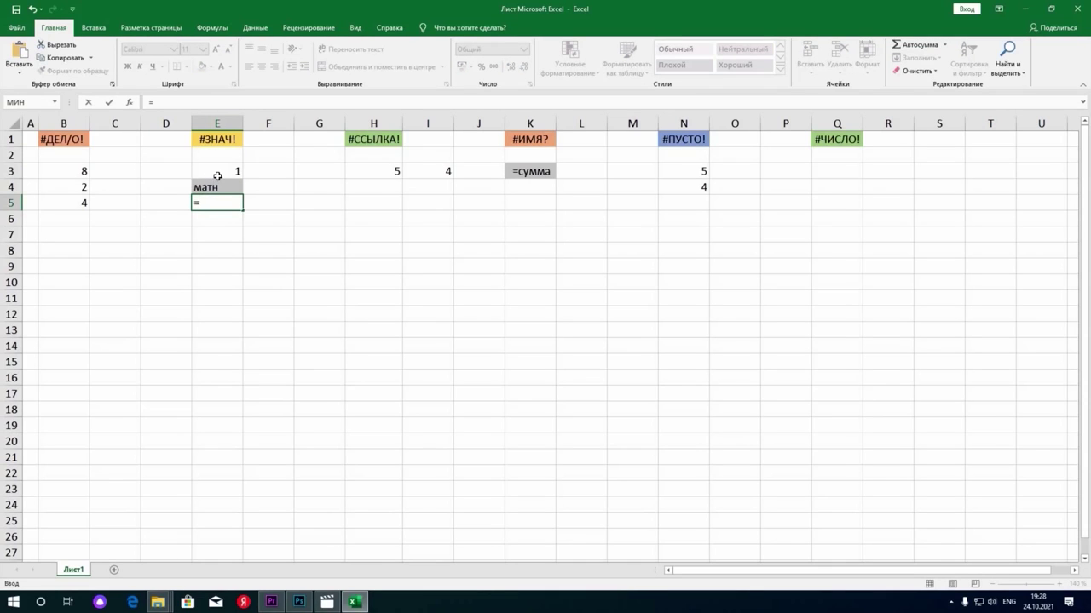
left_click(222, 172)
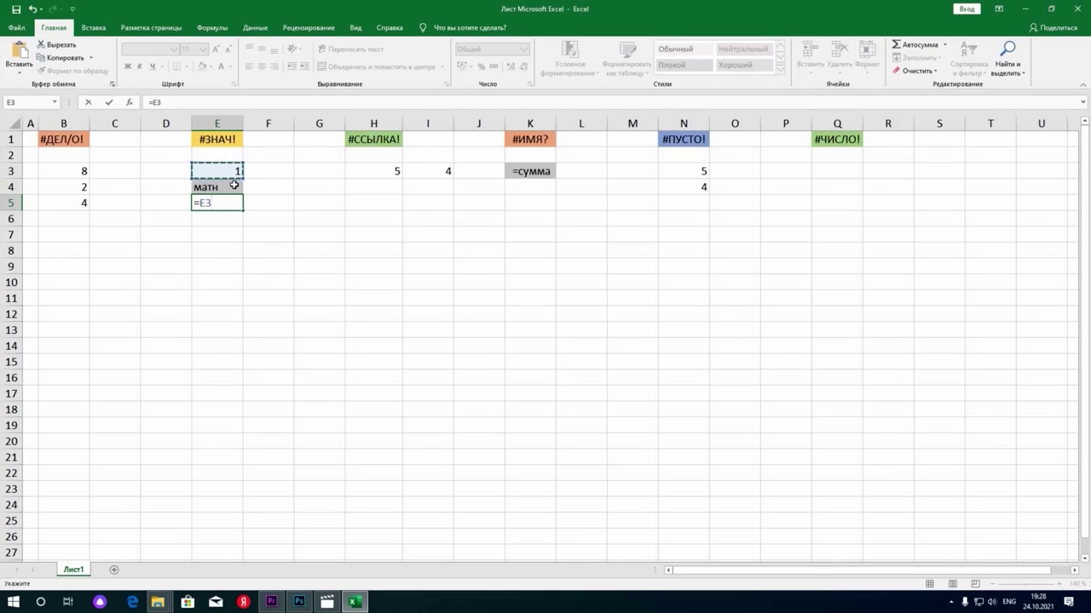
type("+")
left_click(221, 190)
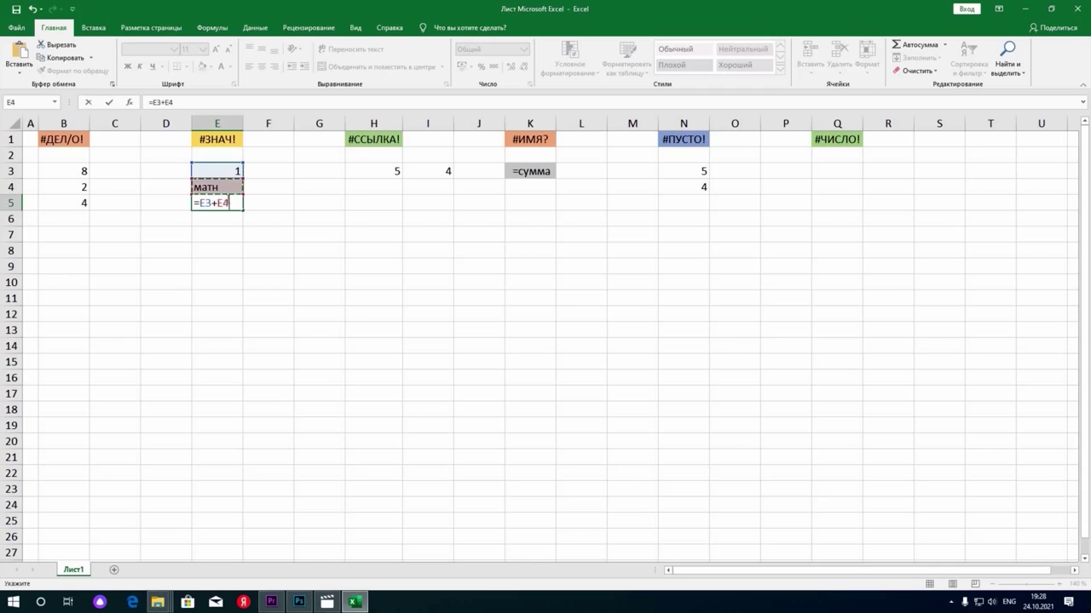
key("Return")
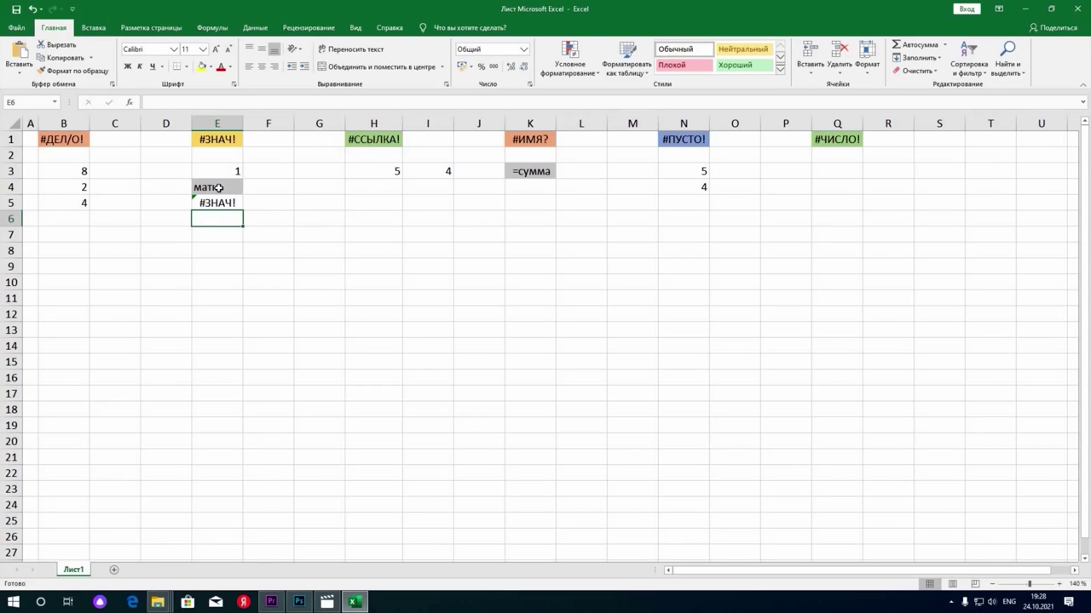
Change E4 to 5, then text 'п', then 4, showing #ЗНАЧ! appear and clear.
left_click(219, 187)
type("5")
key("Return")
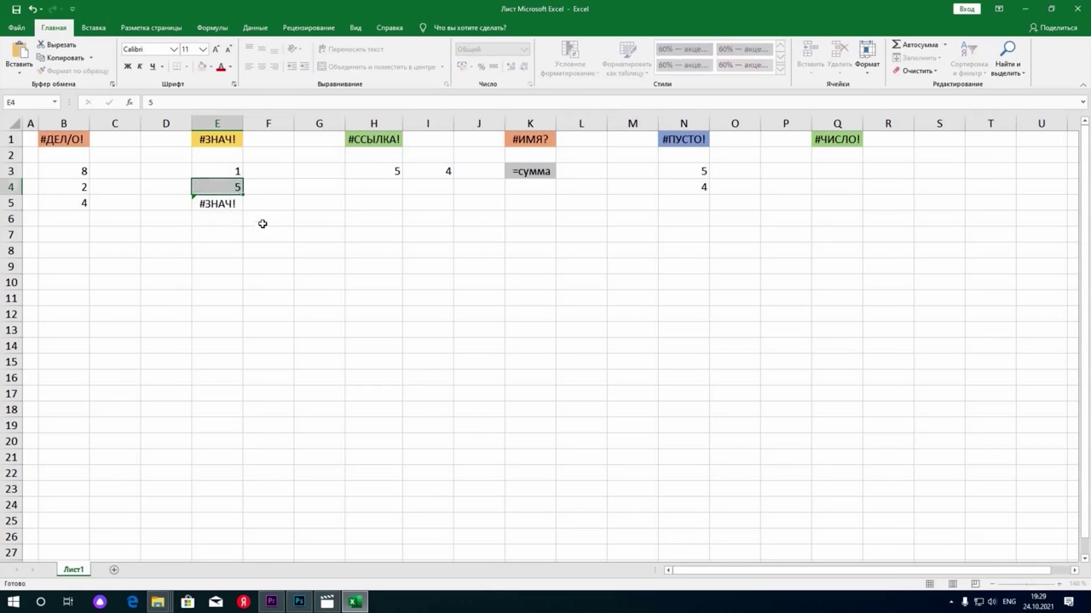
left_click(228, 188)
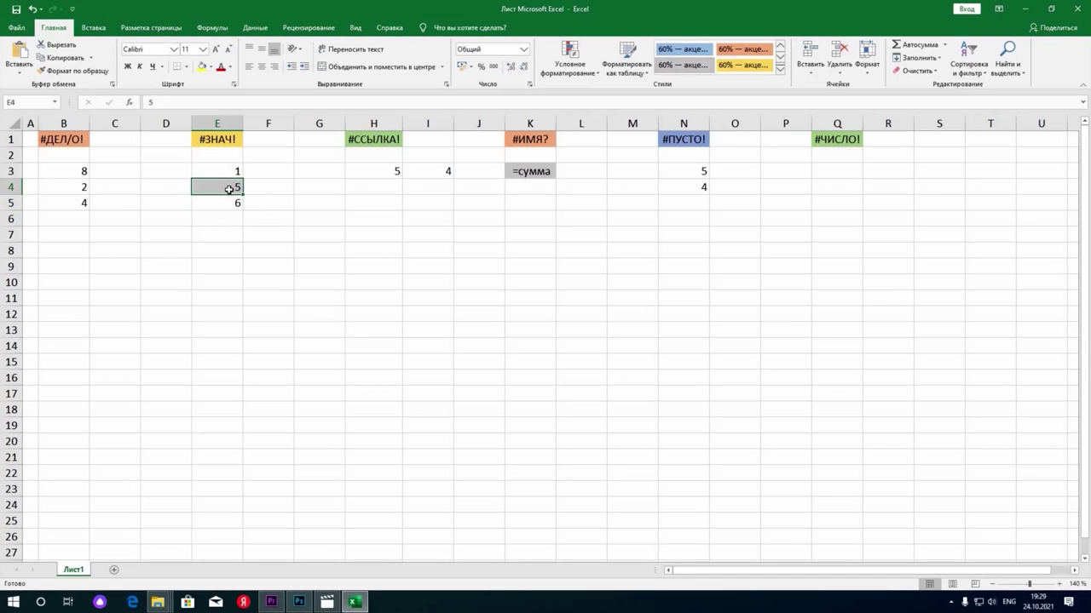
type("п")
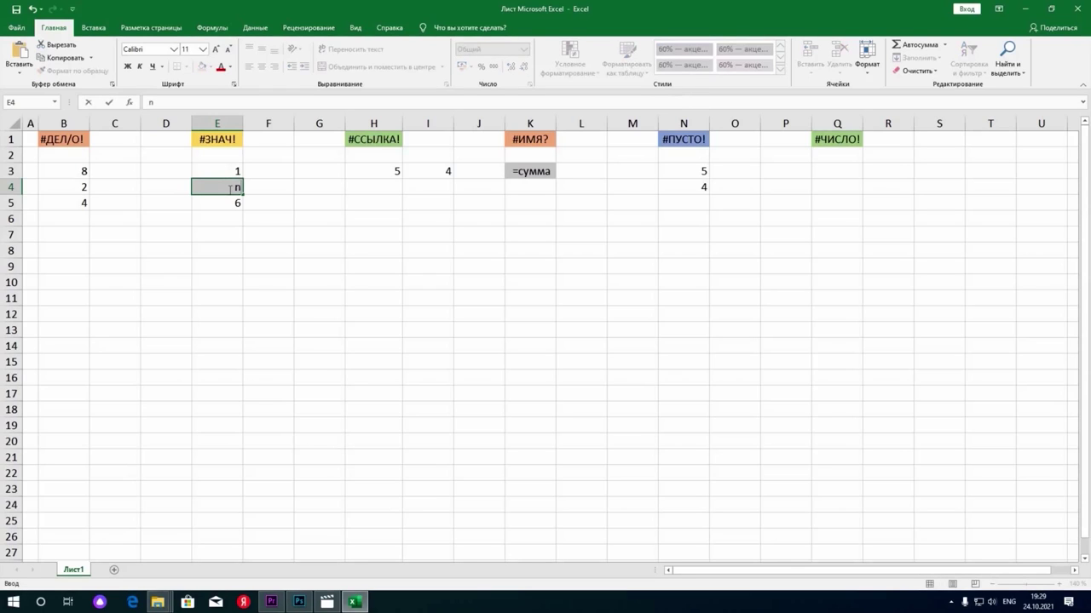
key("Return")
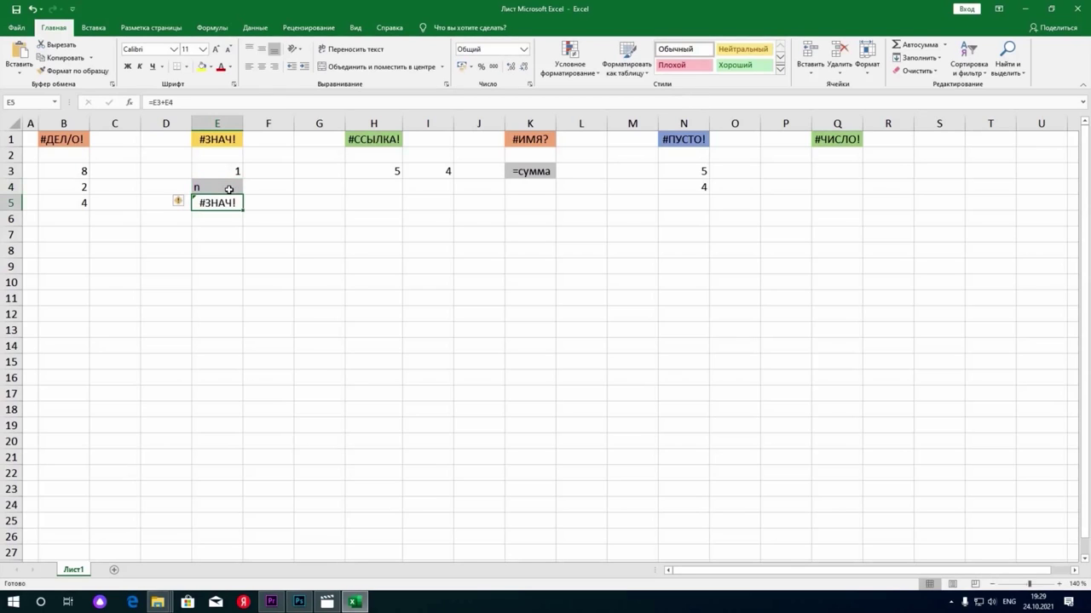
left_click(228, 188)
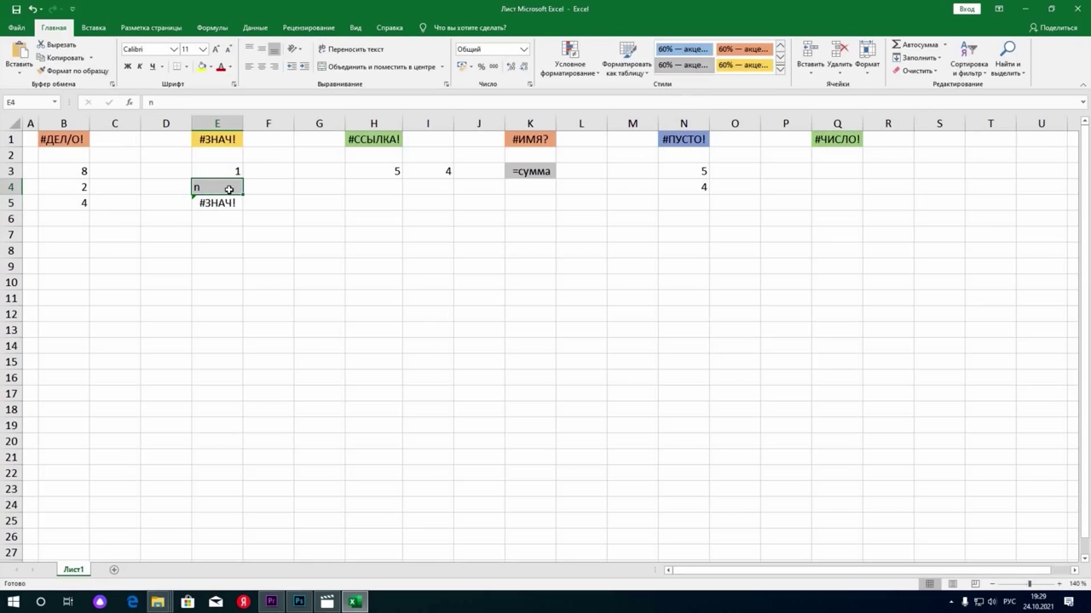
key("Down")
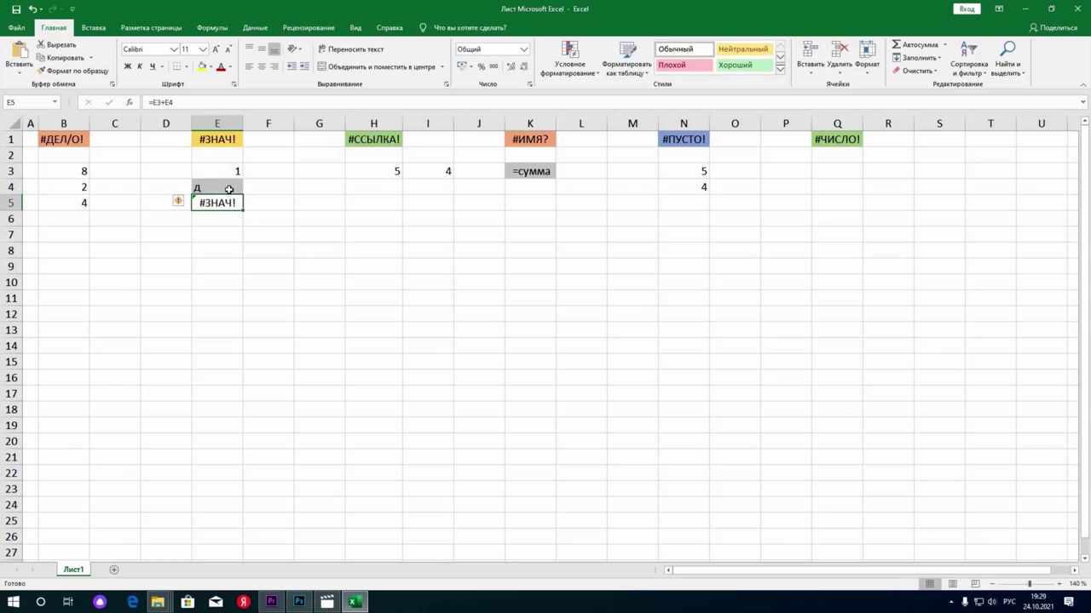
left_click(228, 188)
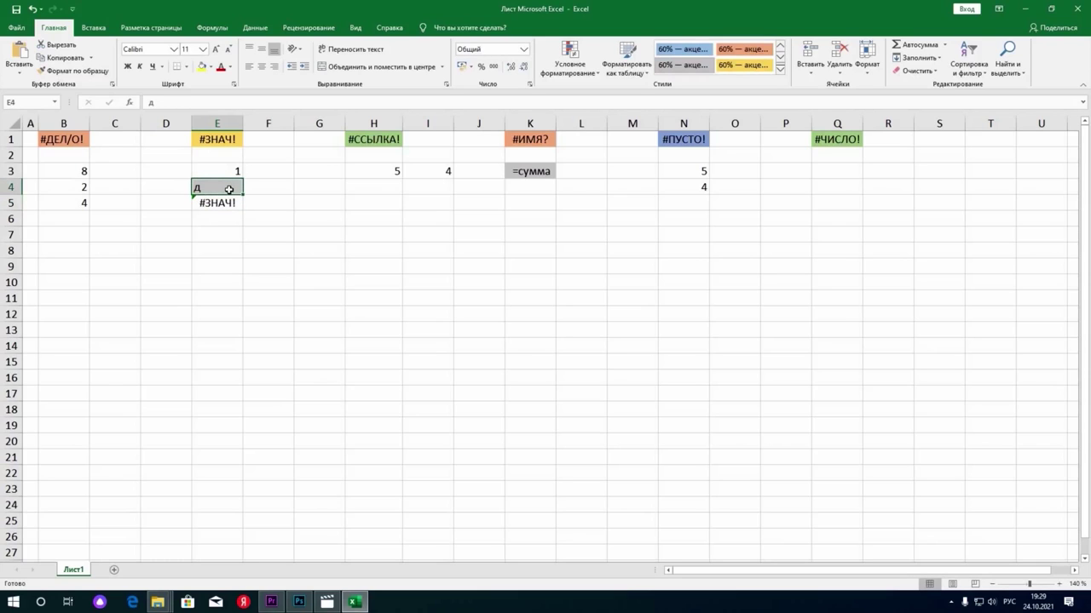
type("4")
key("Return")
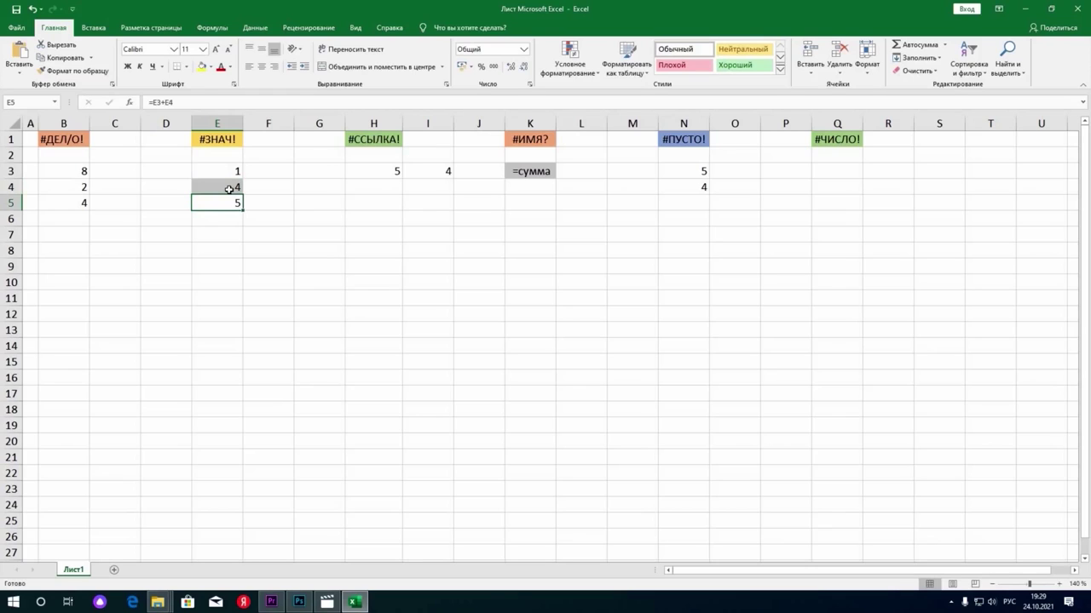
key("Right")
key("Right")
key("Right")
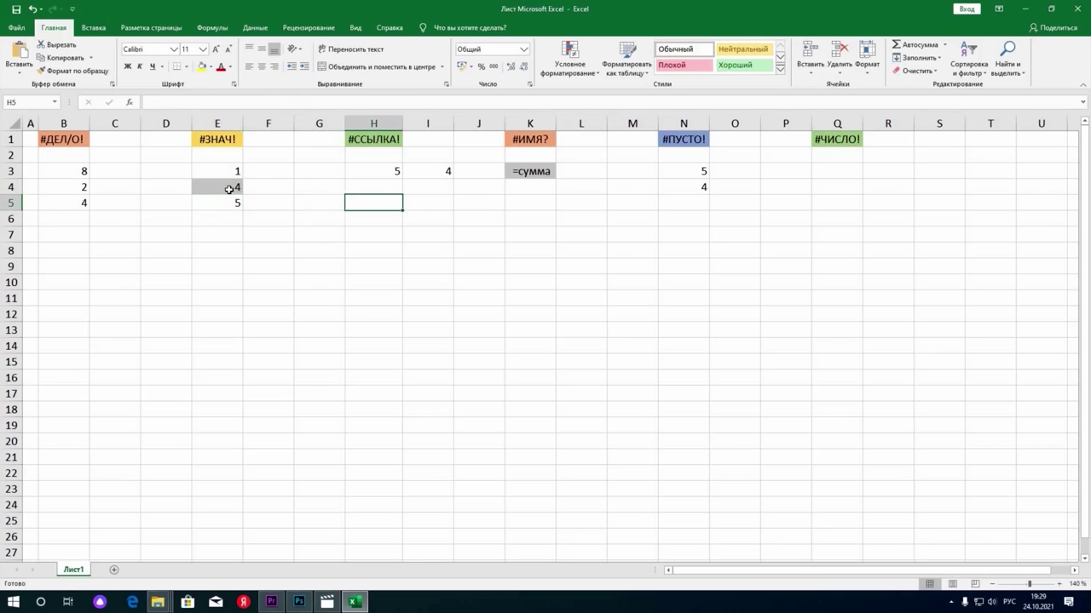
Enter =H3+I3 in H5 to add 5 and 4, giving 9.
key("Up")
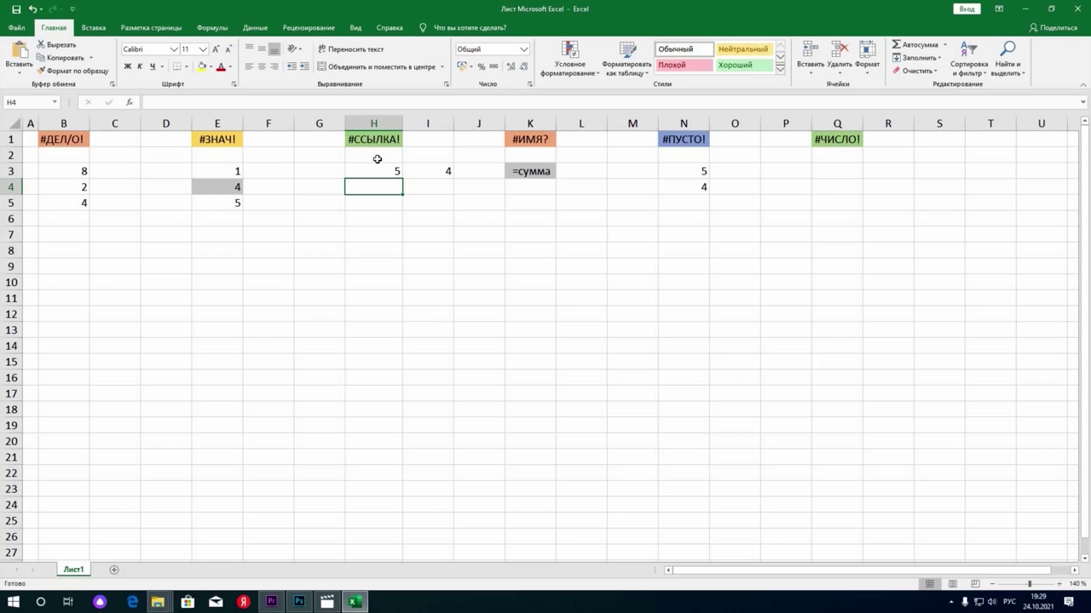
left_click(382, 200)
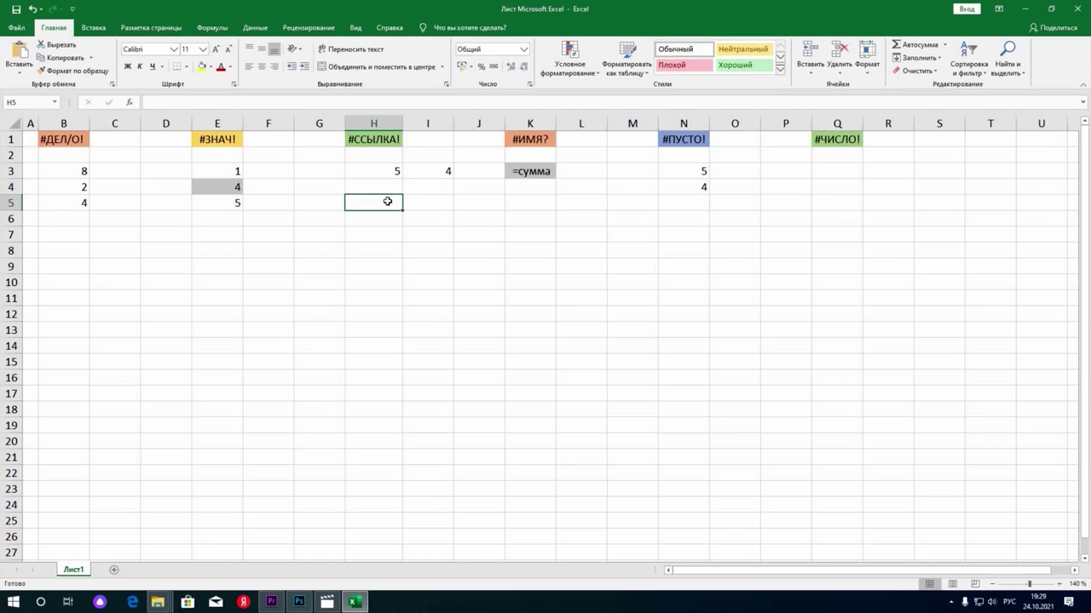
type("=")
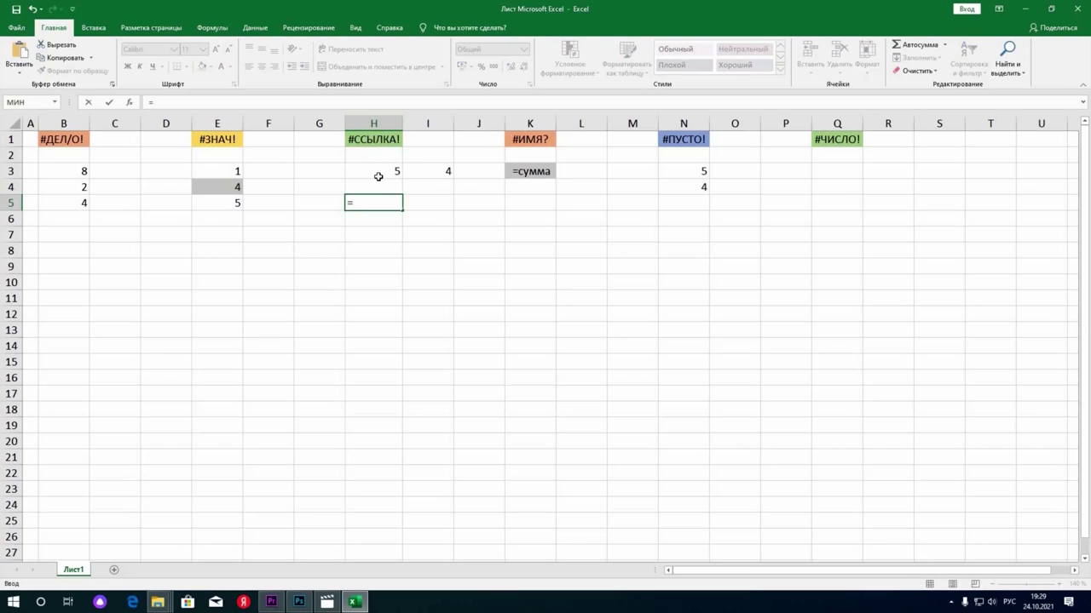
left_click(377, 174)
type("+")
left_click(424, 174)
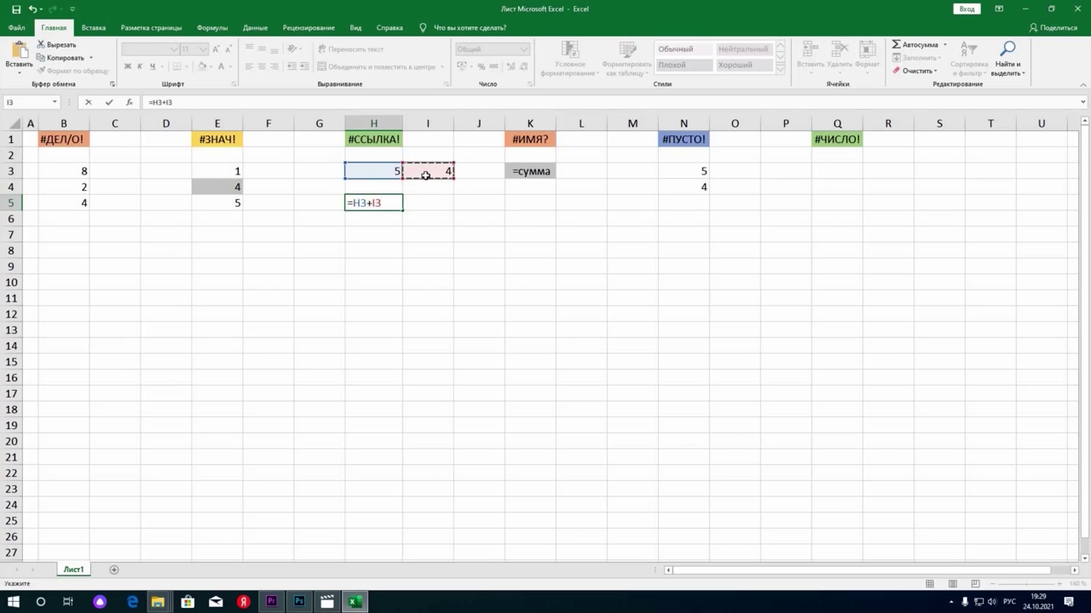
key("Return")
key("Return")
left_click(400, 207)
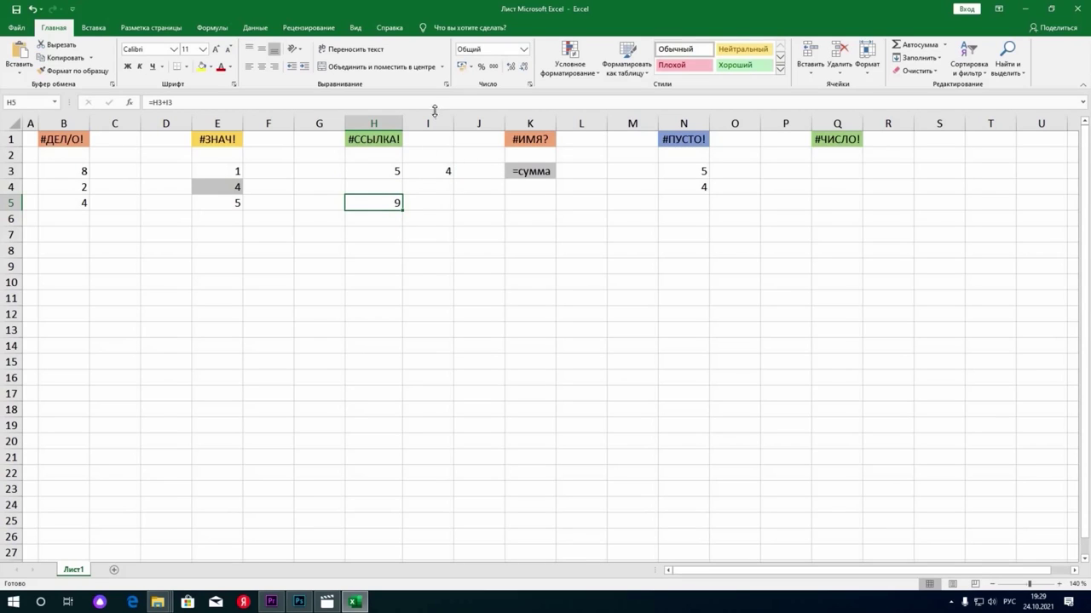
Delete column I so H5 shows the #ССЫЛКА! error.
right_click(437, 124)
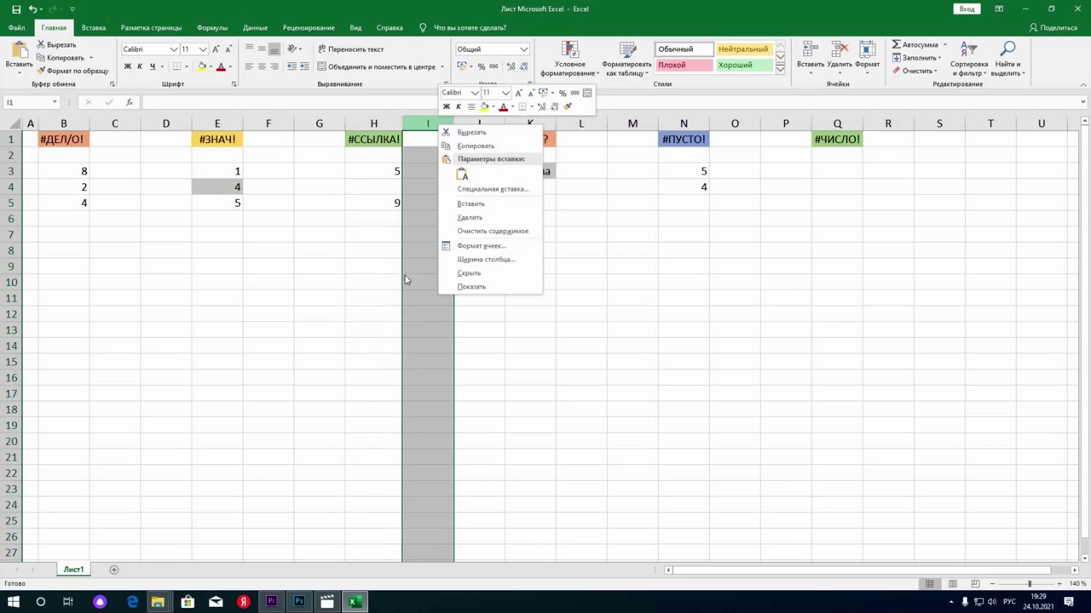
left_click(449, 118)
right_click(446, 127)
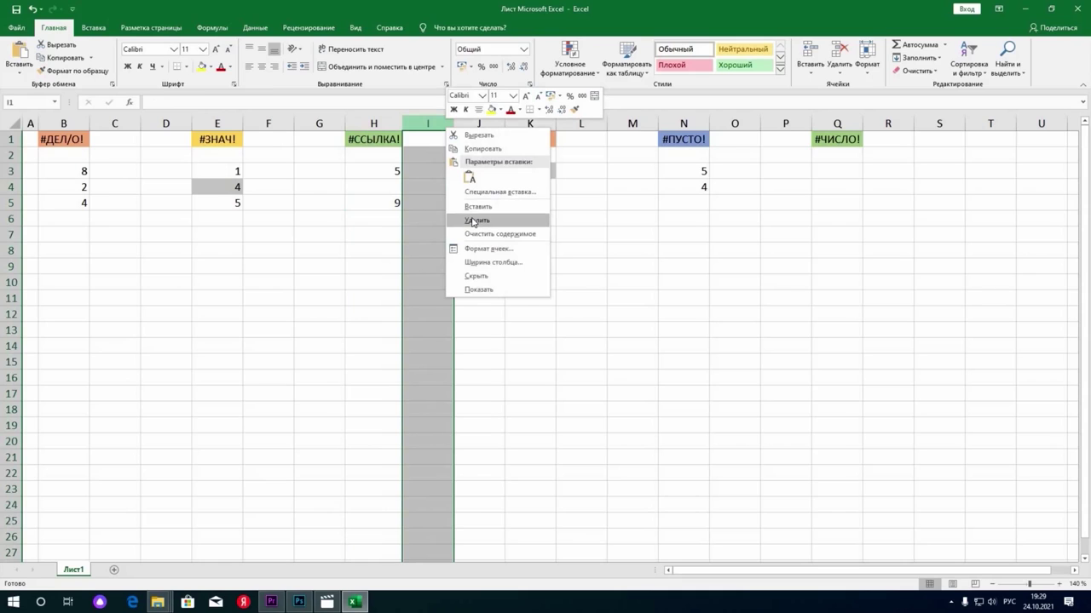
left_click(473, 220)
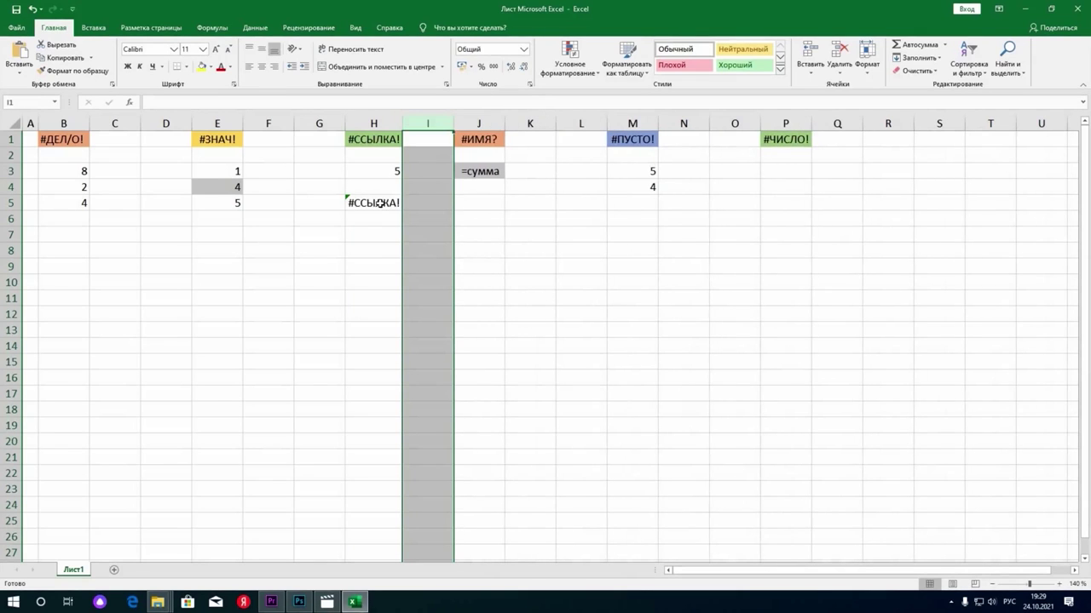
left_click(380, 203)
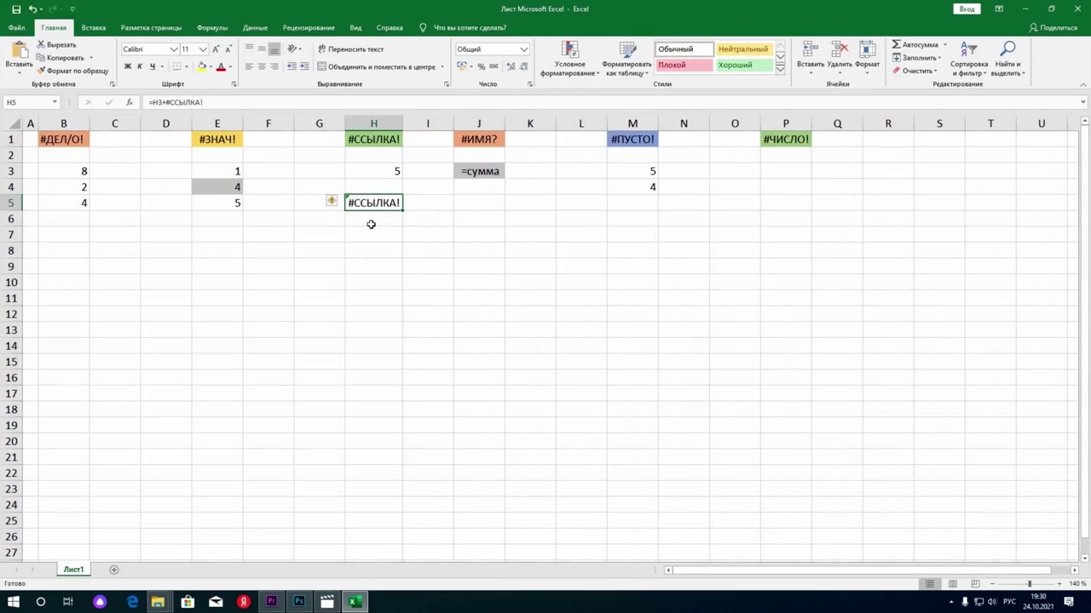
left_click(371, 234)
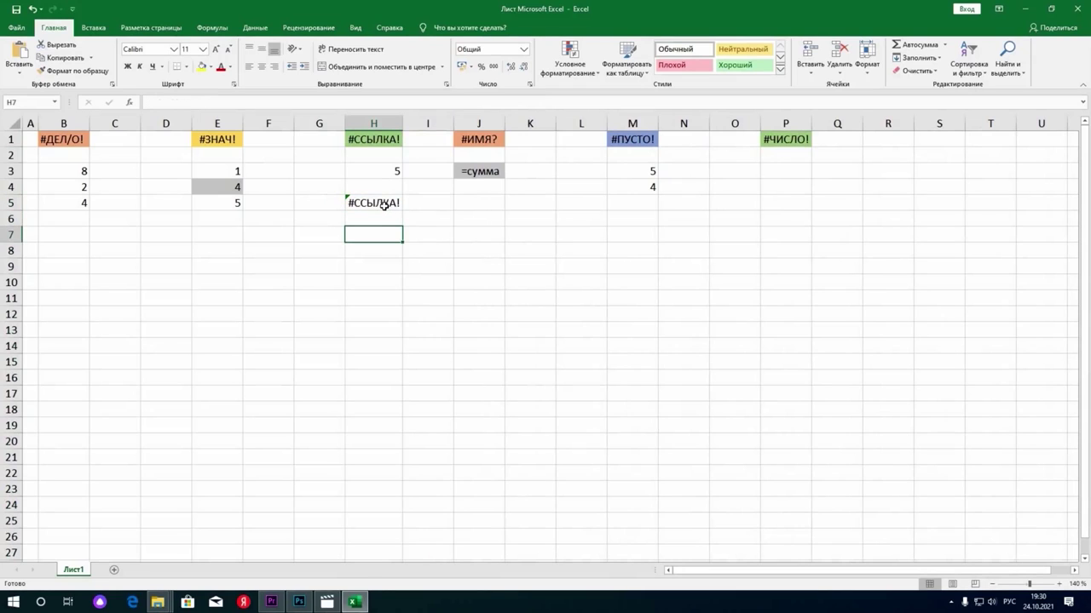
Replace the broken #ССЫЛКА! reference in H5 with H4, making =H3+H4.
double_click(383, 203)
left_click(423, 202)
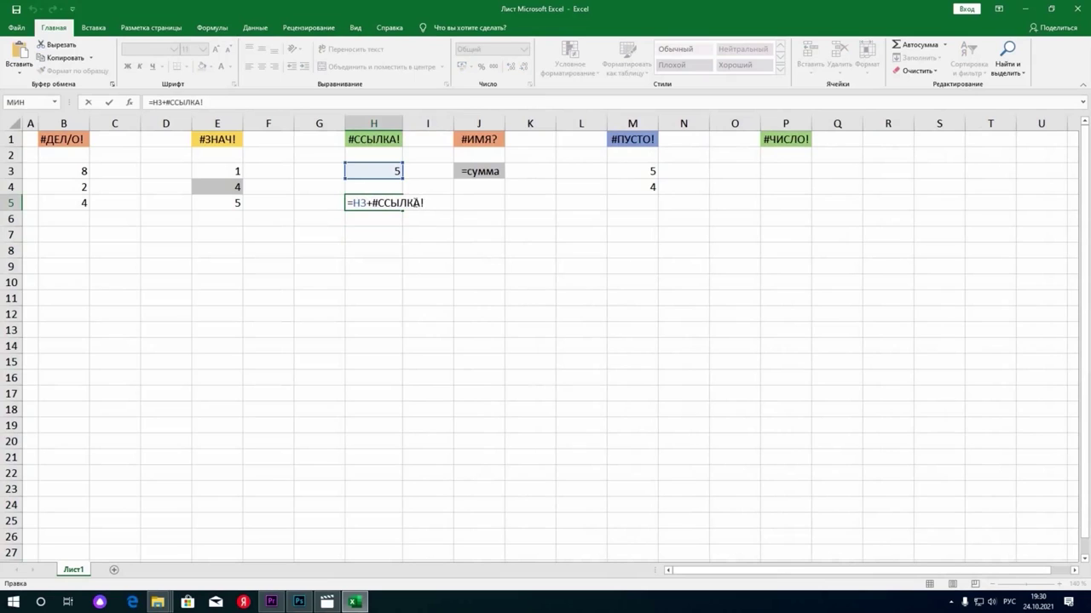
key("BackSpace")
key("BackSpace")
key("BackSpace")
key("BackSpace")
key("BackSpace")
key("BackSpace")
key("BackSpace")
key("BackSpace")
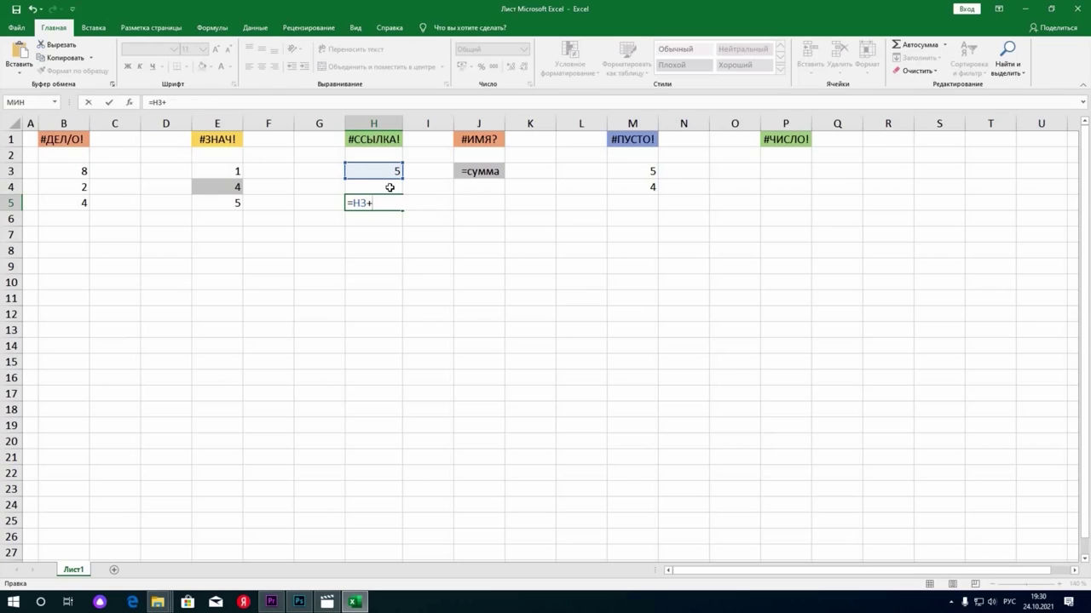
left_click(389, 187)
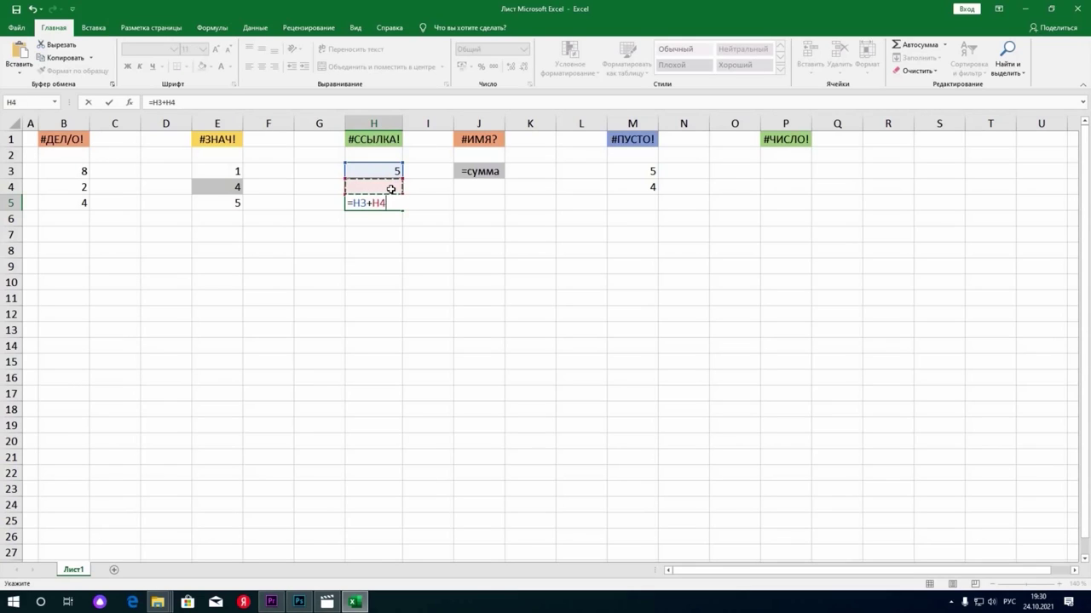
key("Return")
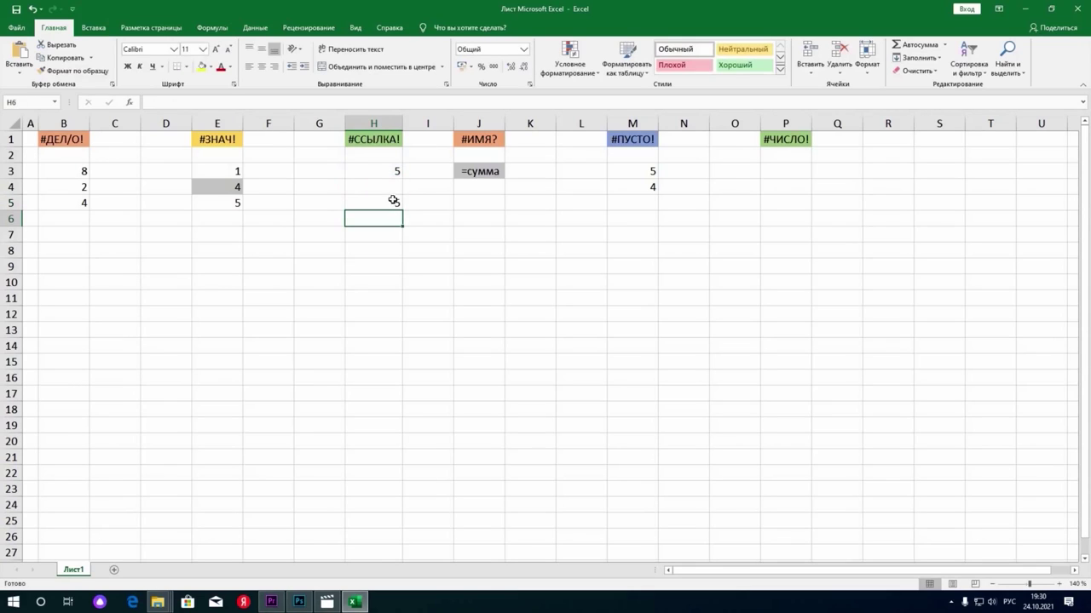
Enter 1 in H4 so H5 shows 6.
left_click(395, 187)
type("1")
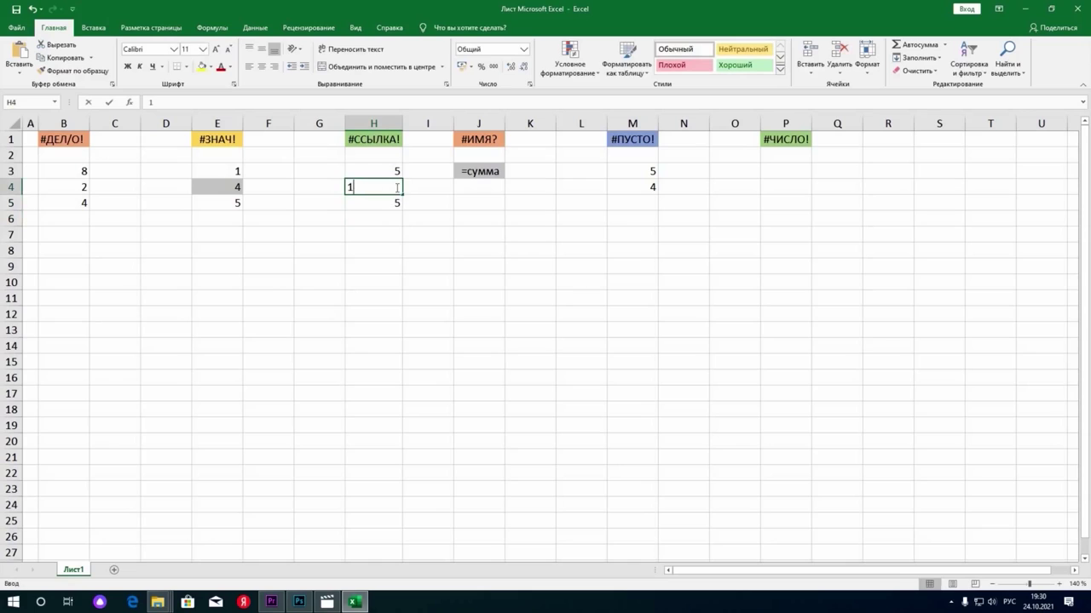
key("Return")
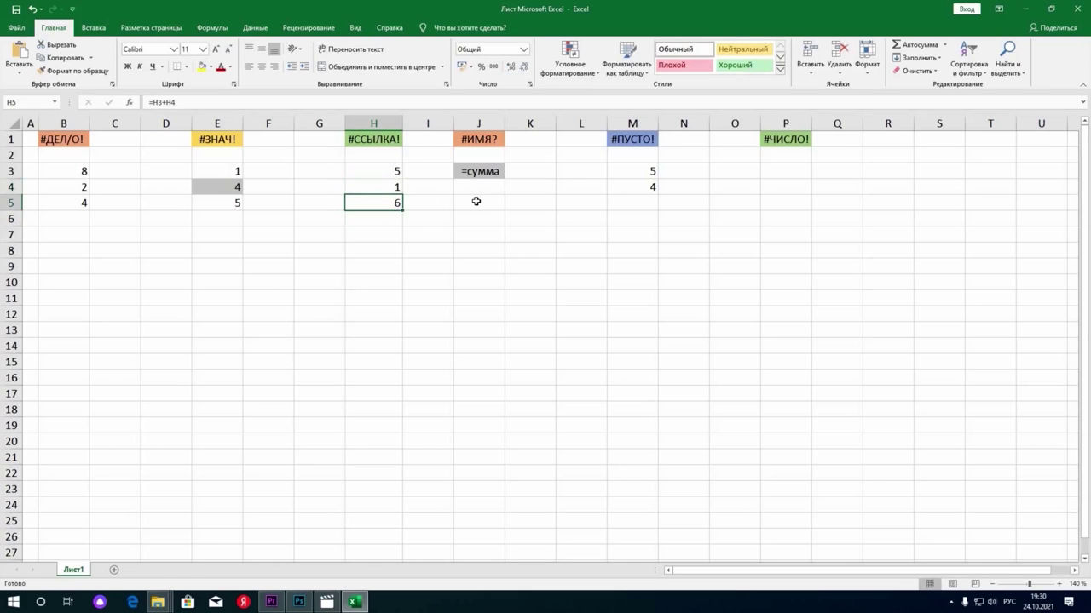
key("Right")
key("Right")
key("Left")
key("Left")
key("Down")
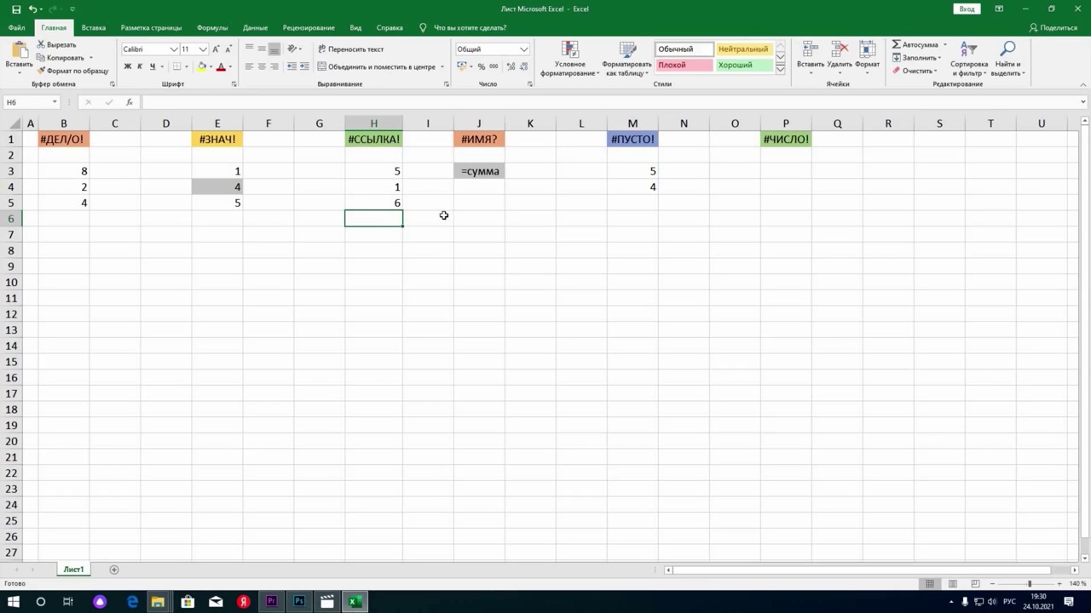
key("Right")
key("Up")
key("Right")
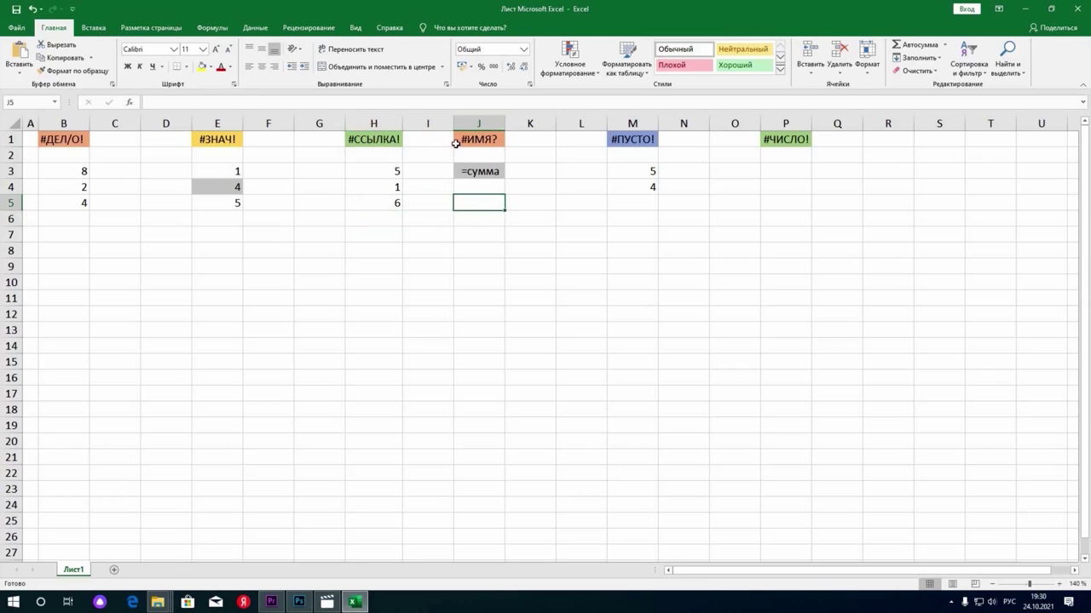
Enter the misspelled =сумм in J5 to trigger #ИМЯ?
left_click(459, 141)
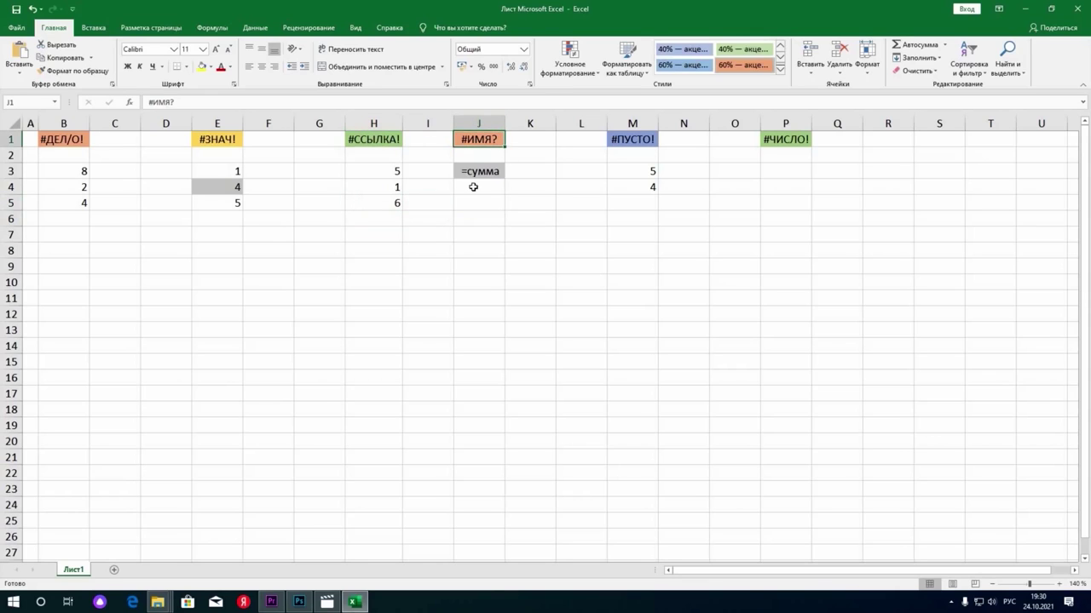
left_click(479, 205)
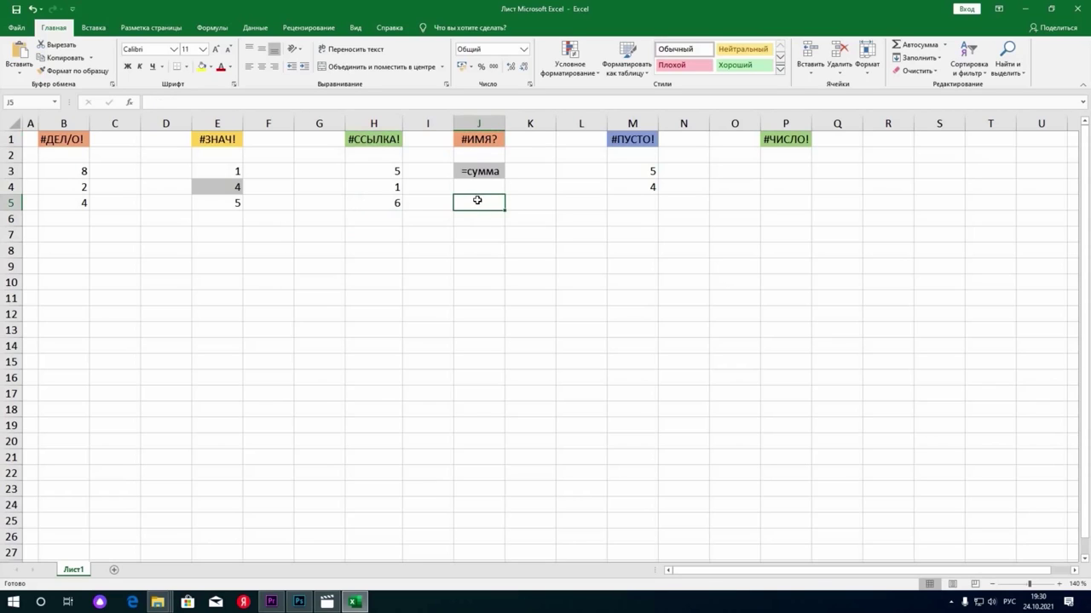
type("=")
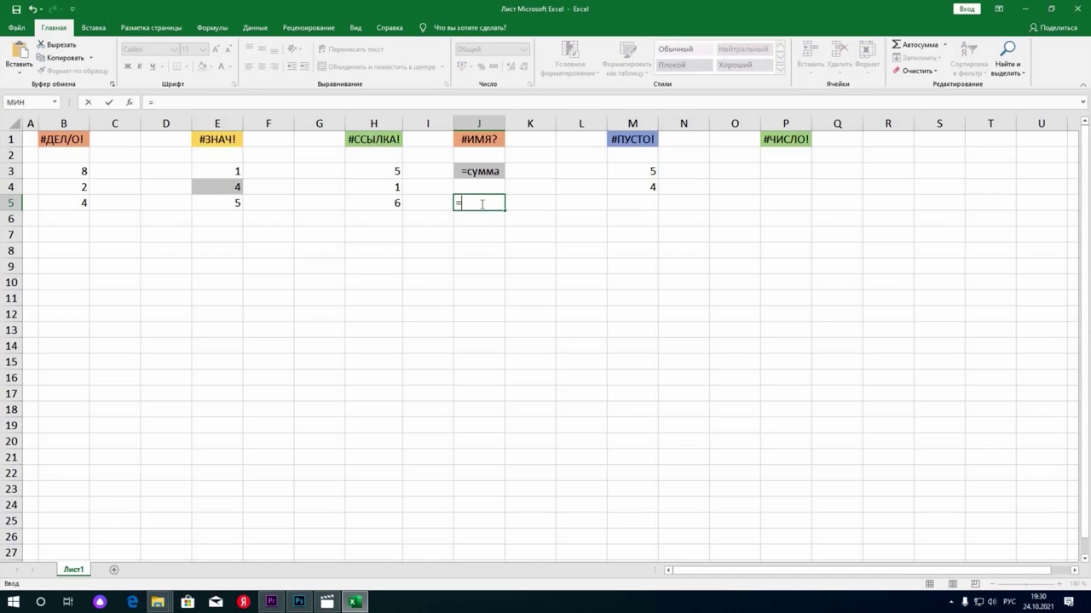
type("сумм")
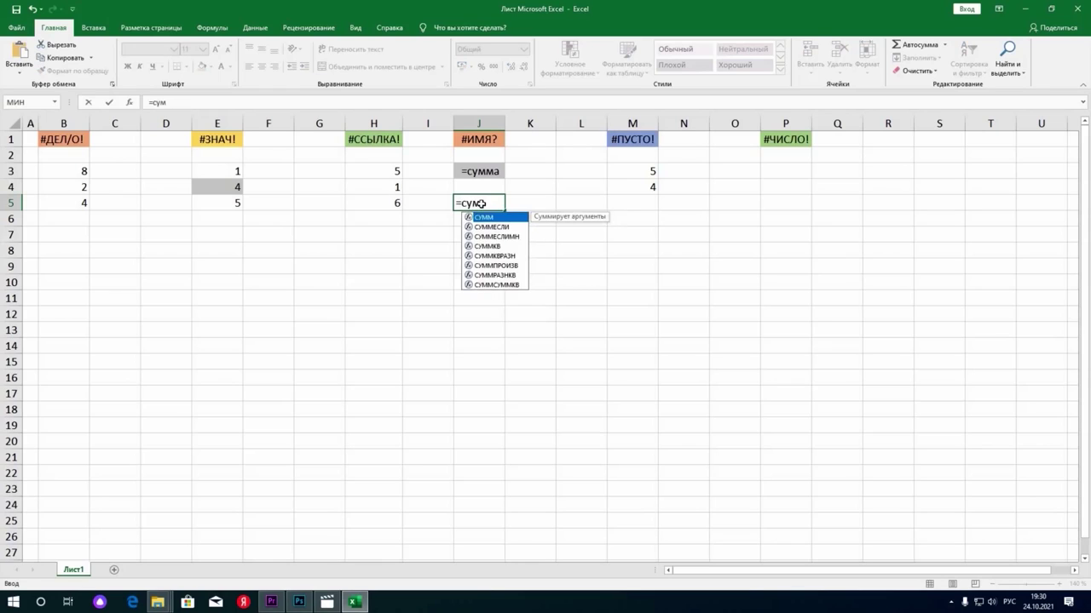
key("Return")
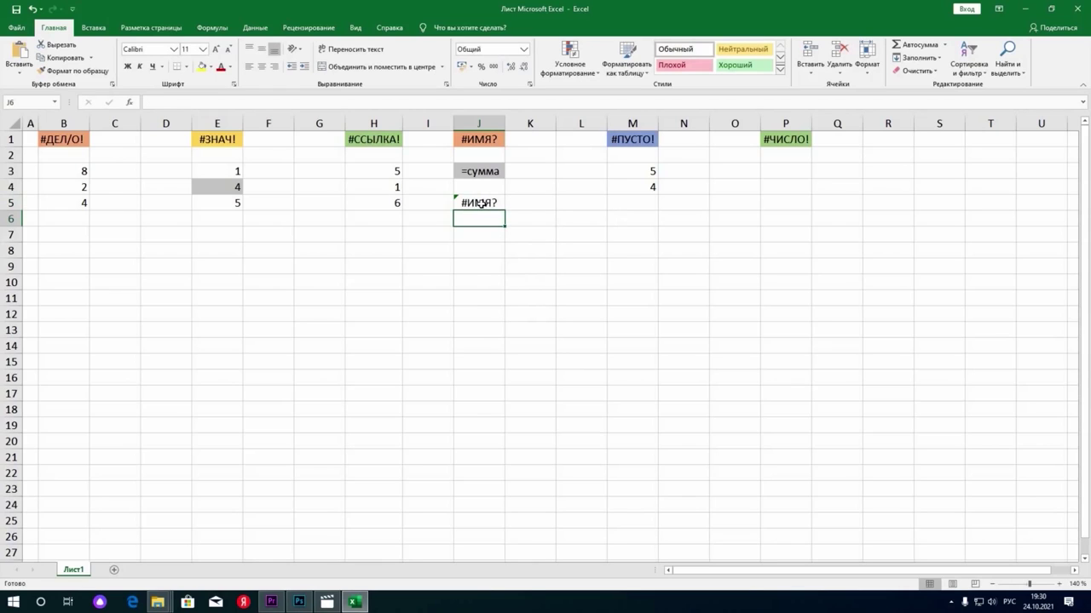
Correct J5 to the autocompleted СУММ function over H3:H4, showing 6.
left_click(482, 204)
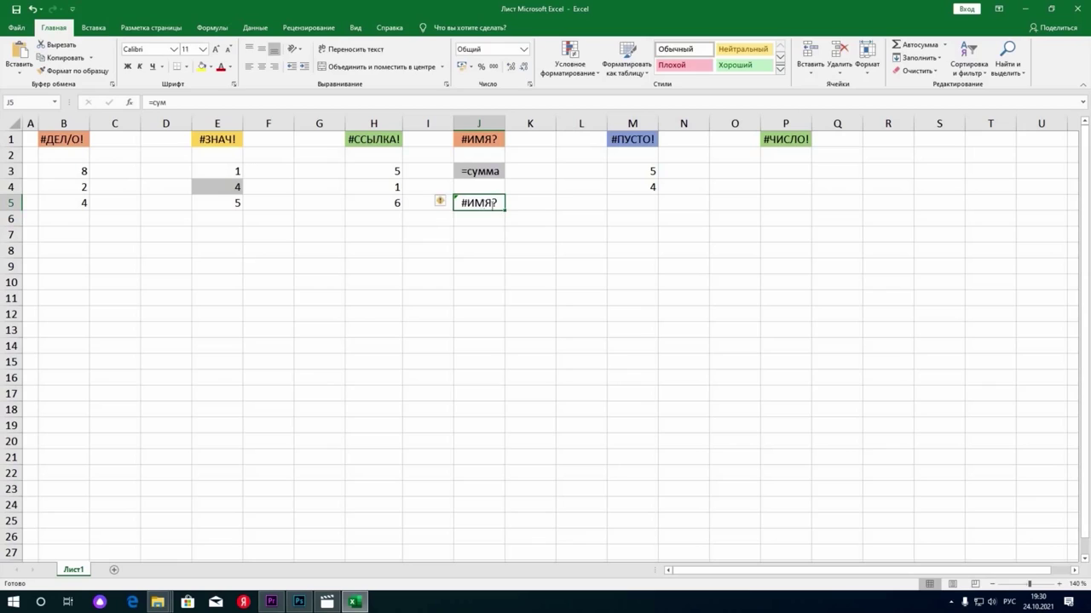
double_click(481, 204)
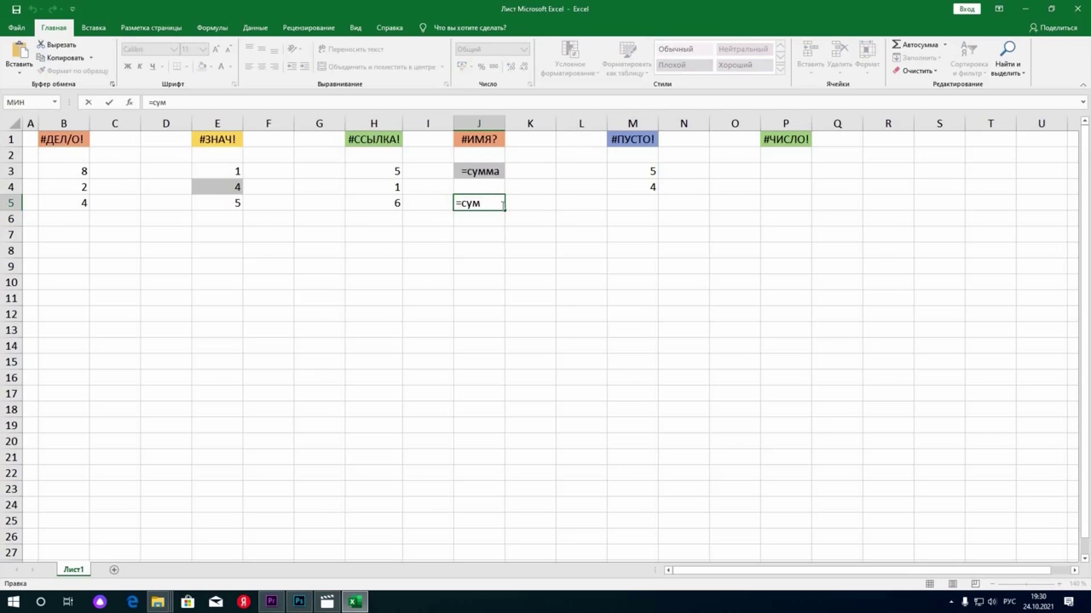
type("м")
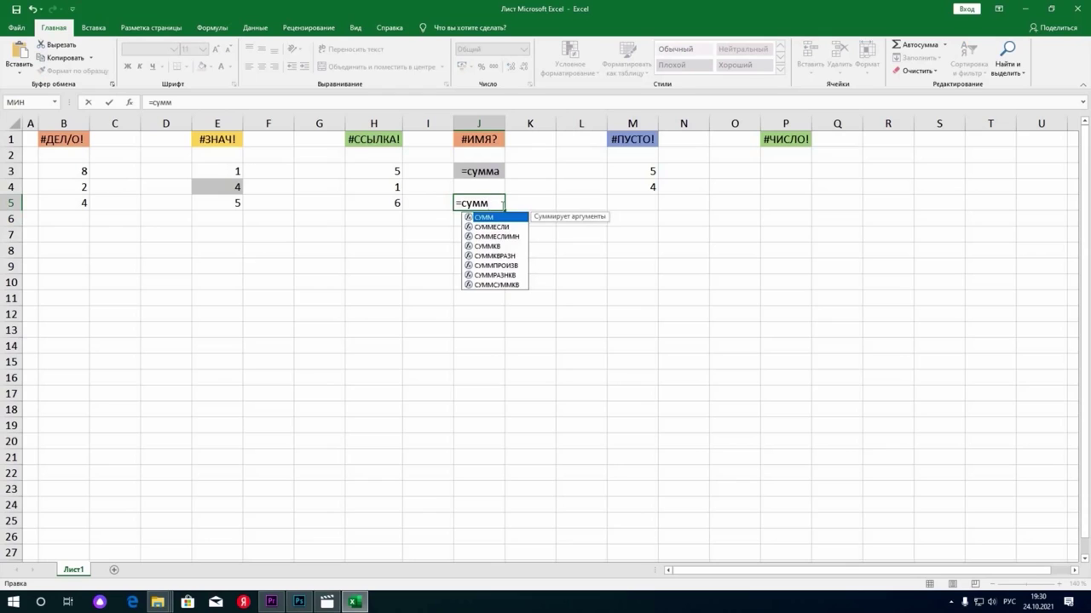
key("Tab")
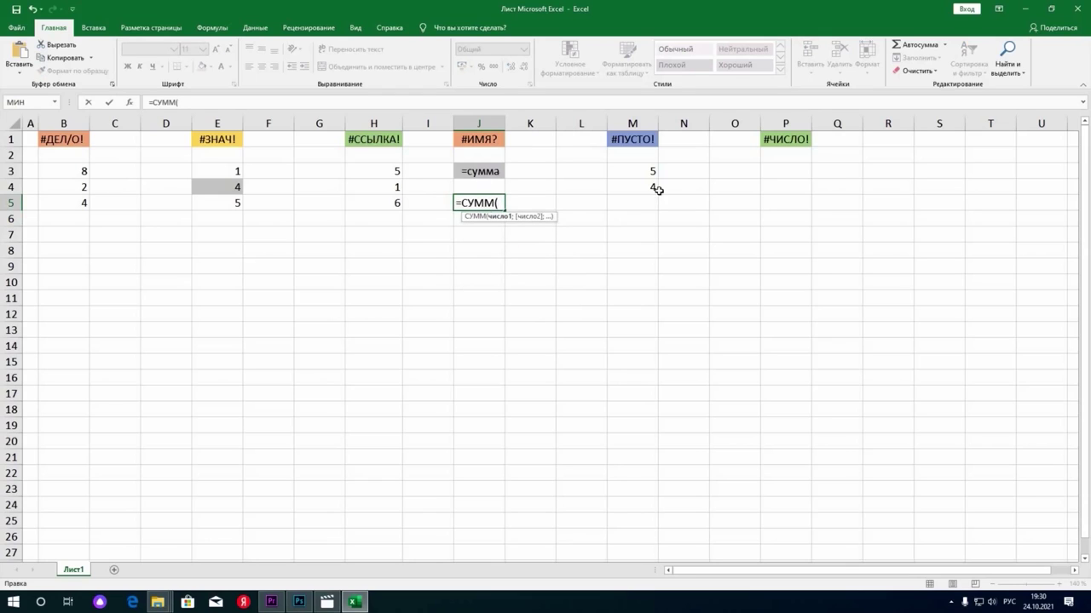
left_click(385, 171)
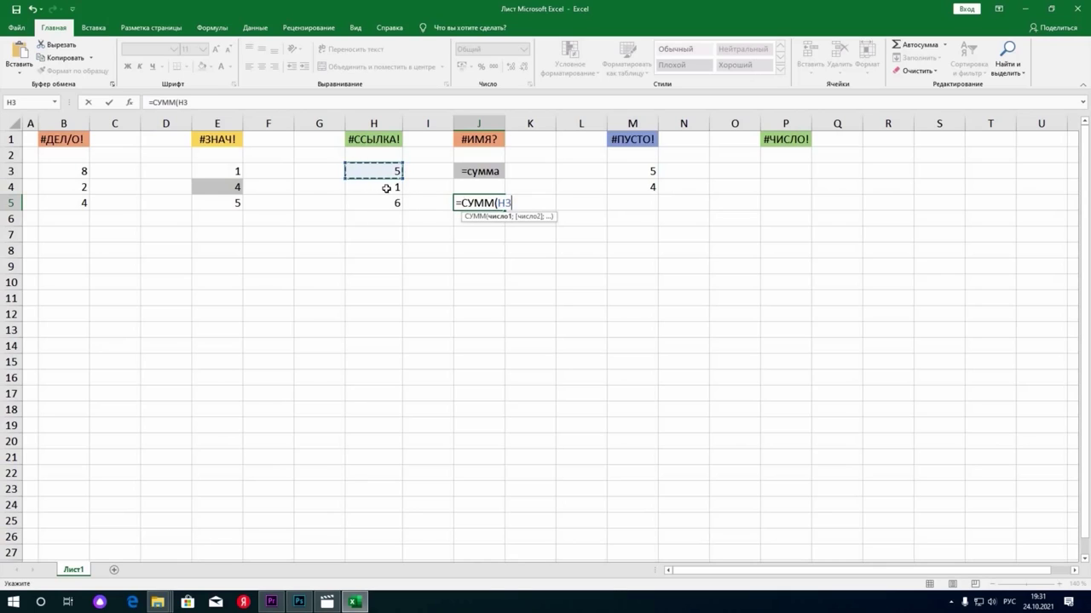
left_click_drag(375, 171, 413, 198)
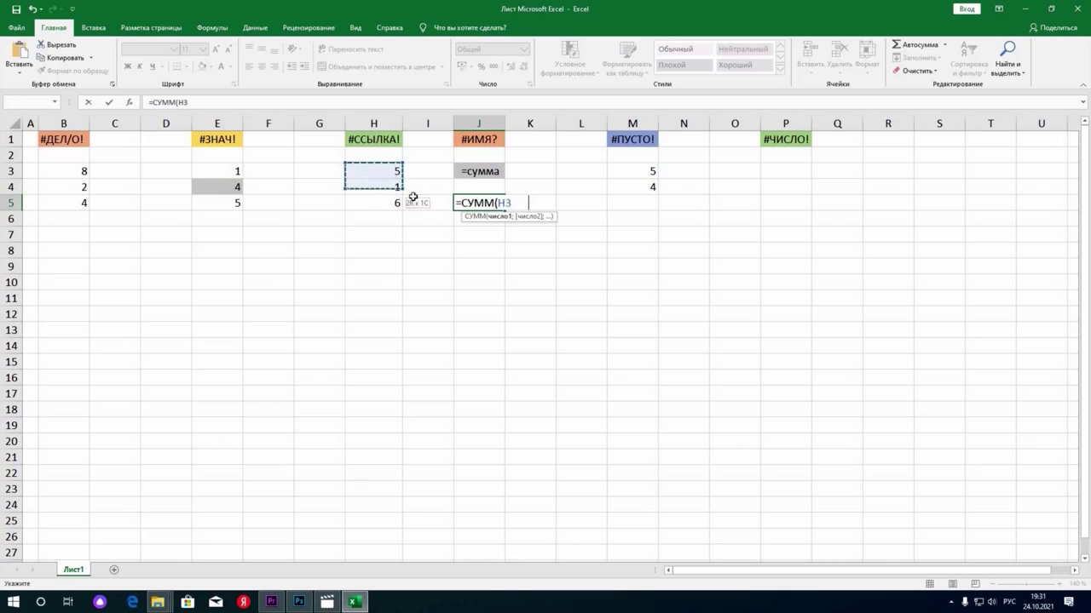
key("Return")
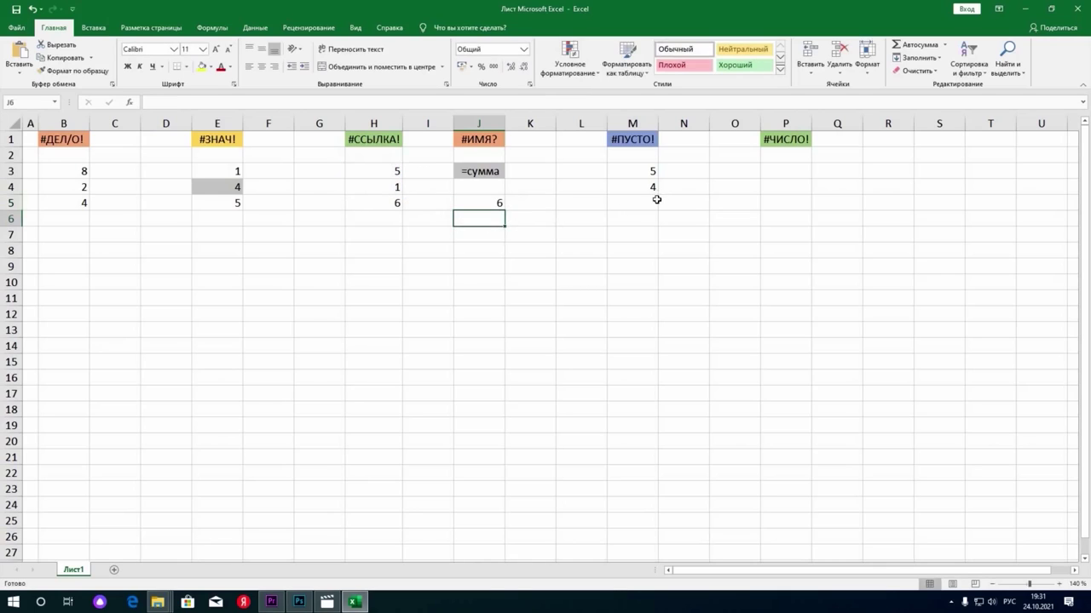
left_click(631, 203)
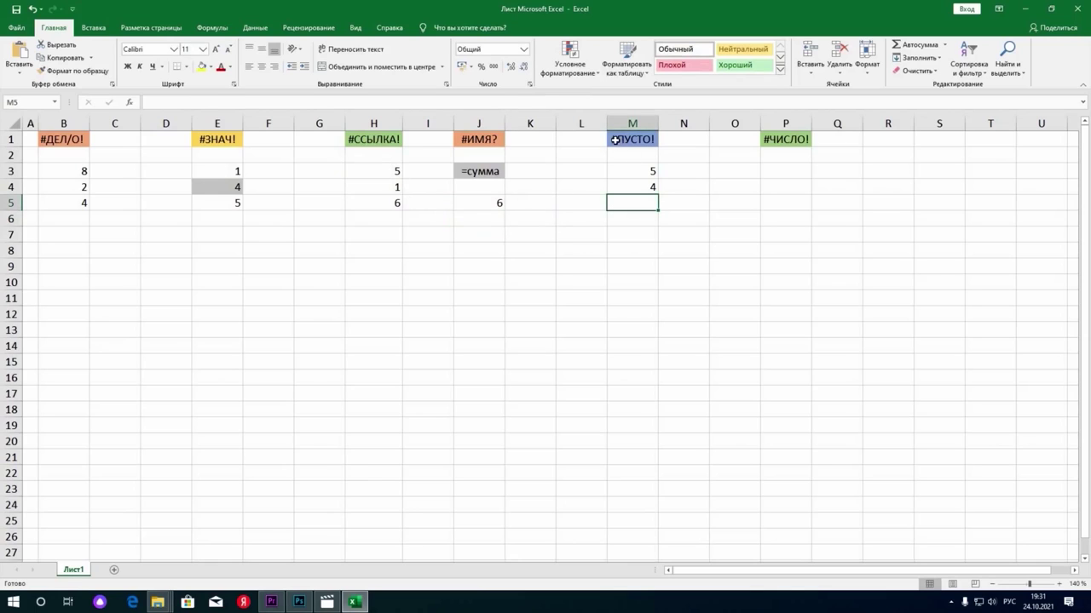
Enter =M2+M3 M4 in M5 to produce the #ПУСТО! error.
left_click(635, 171)
left_click(646, 203)
type("=")
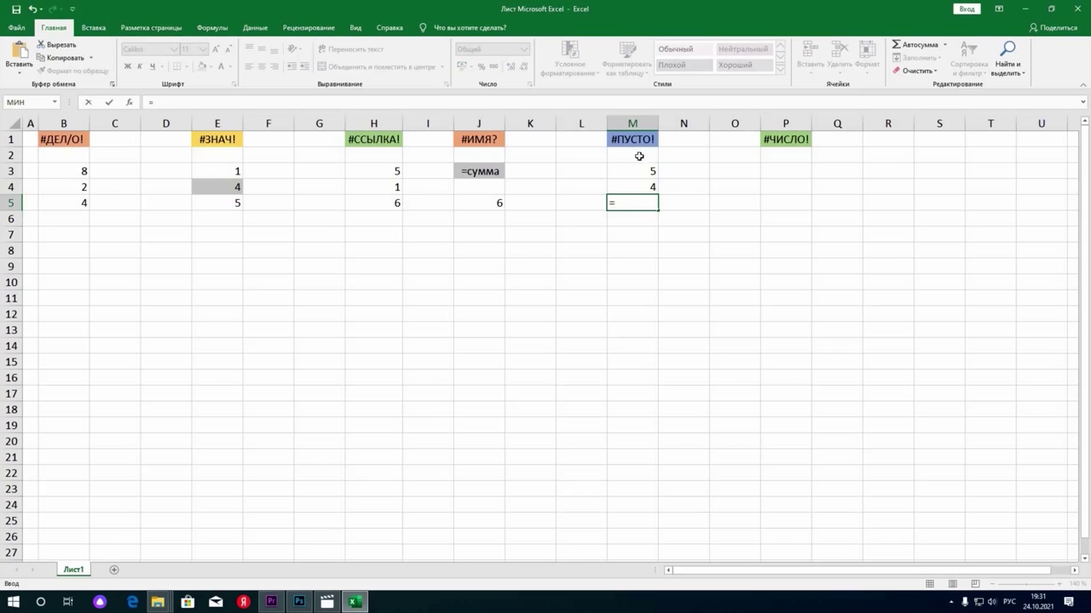
left_click(639, 157)
type("+")
left_click(641, 175)
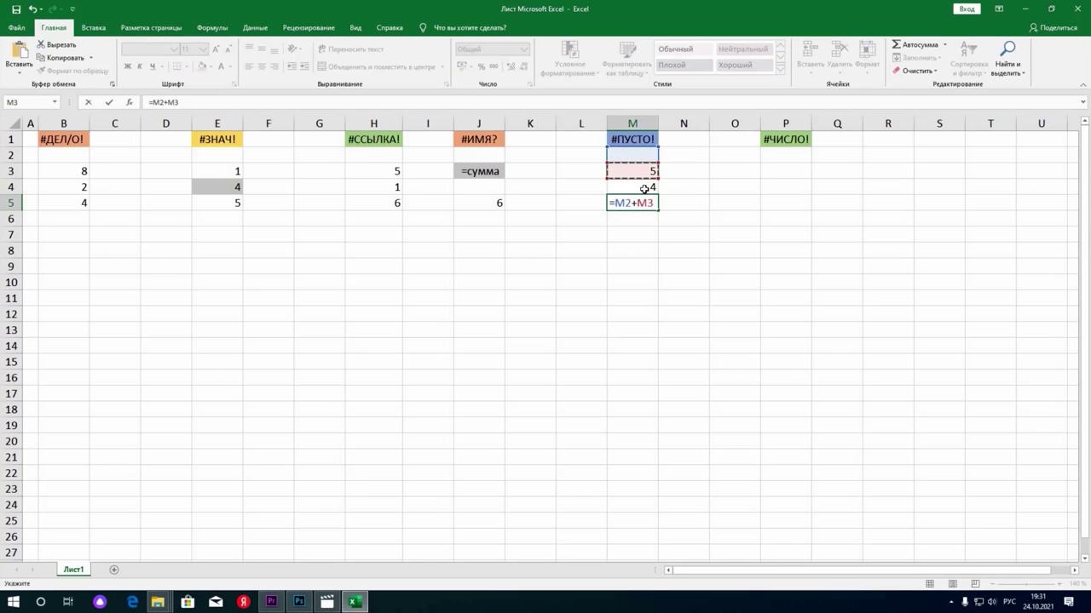
left_click(645, 188)
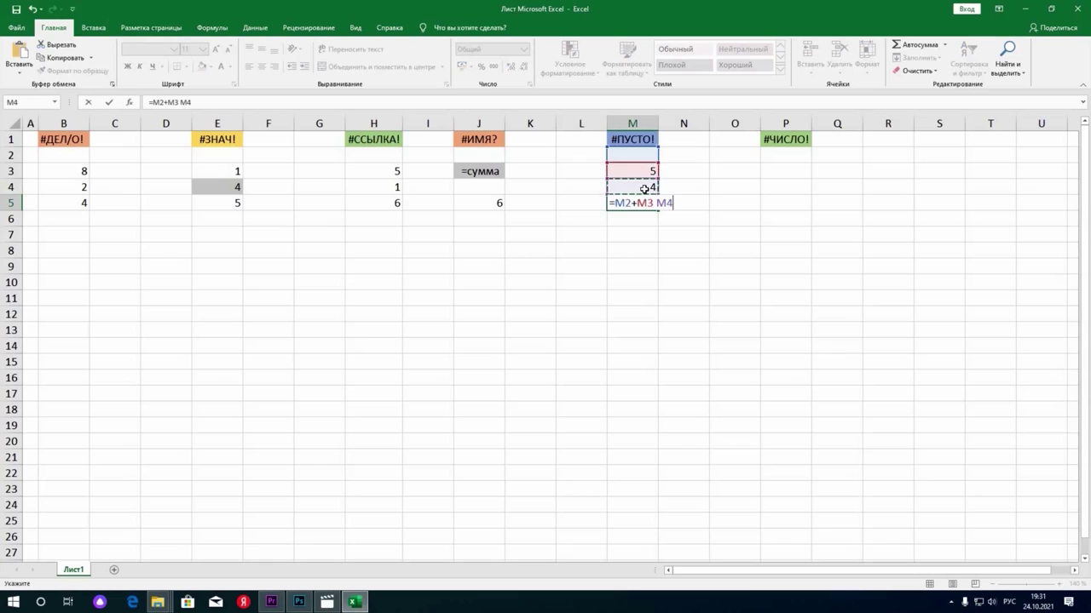
key("Return")
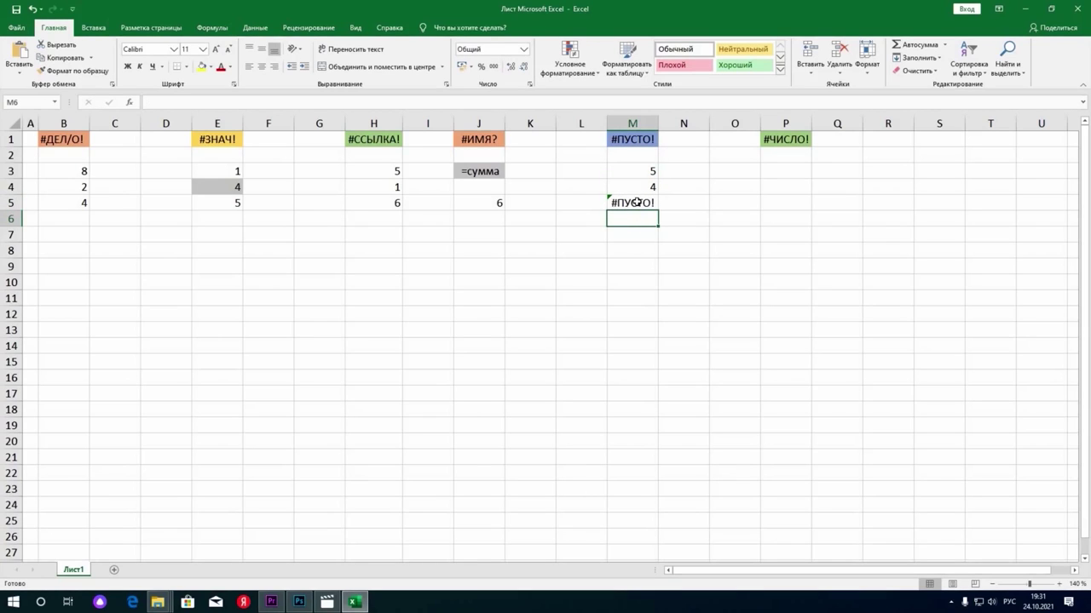
Replace the space with * in M5, making =M2+M3*M4 show 20.
left_click(637, 202)
left_click(626, 156)
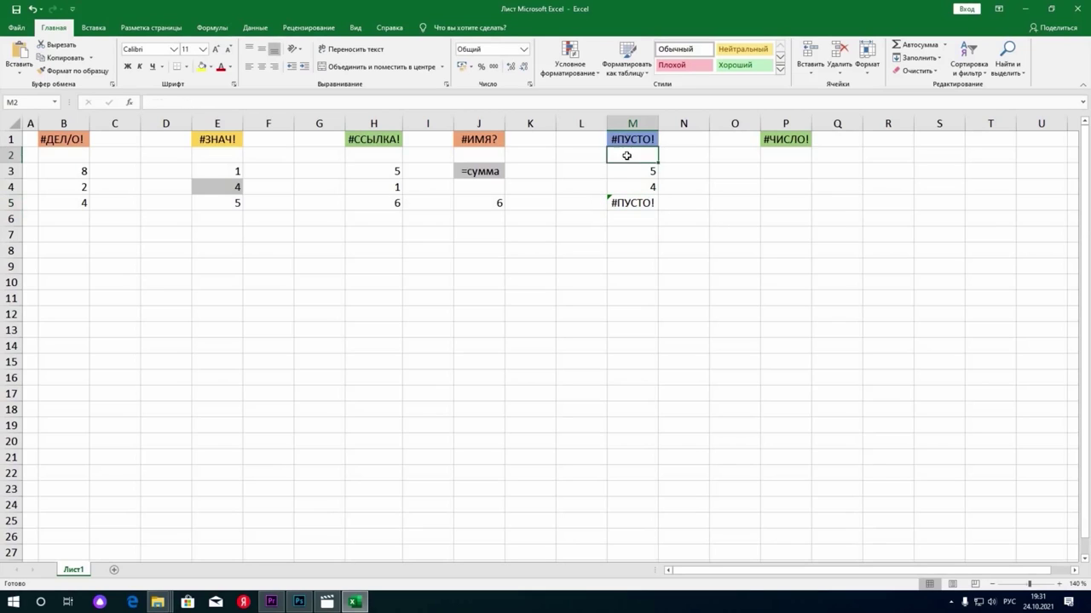
key("Down")
key("Down")
key("Down")
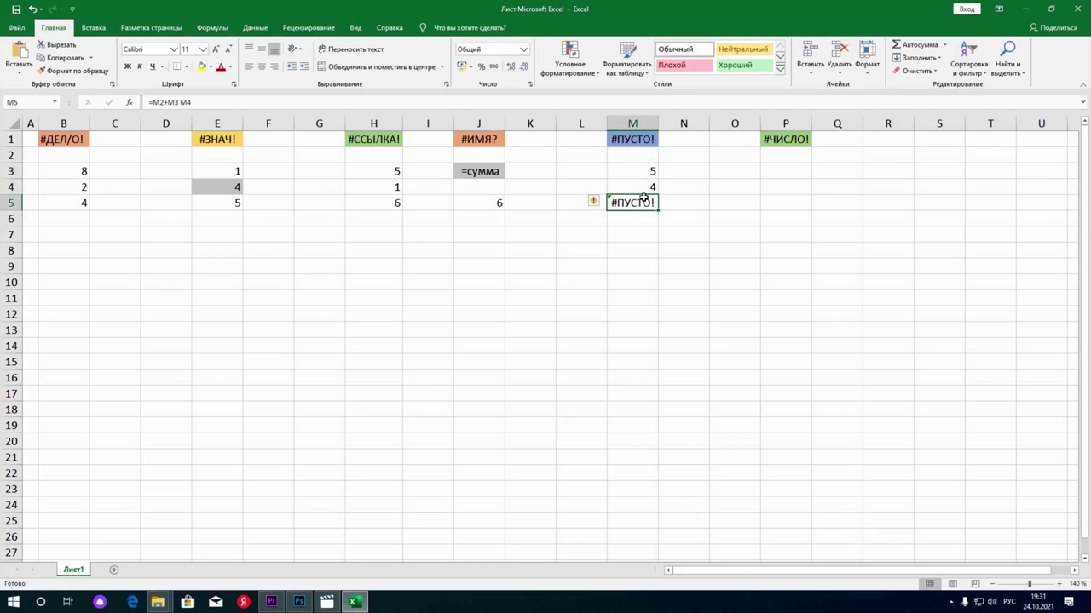
key("F2")
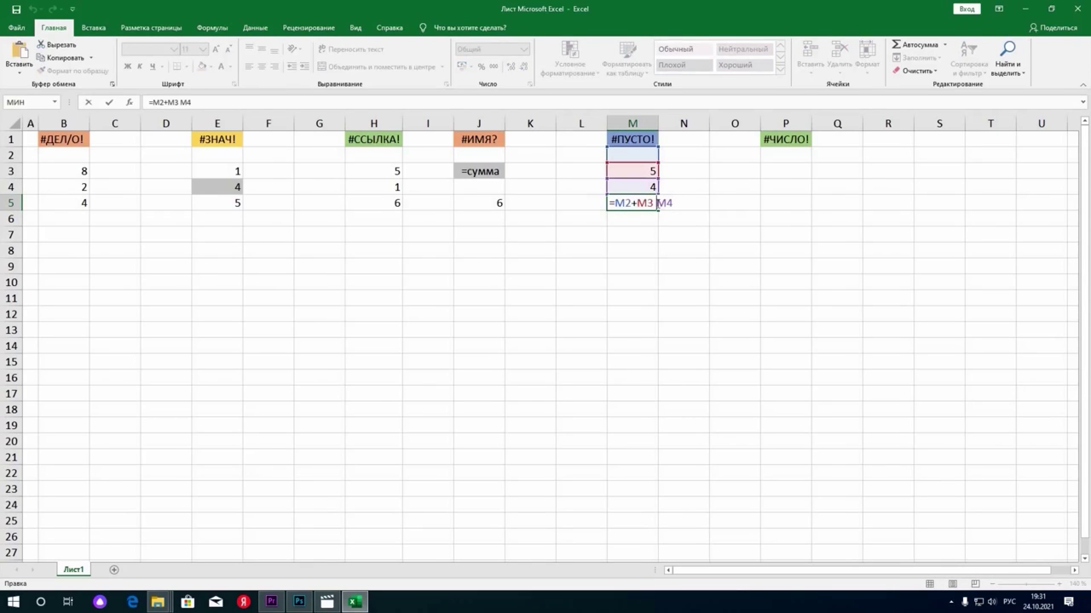
key("BackSpace")
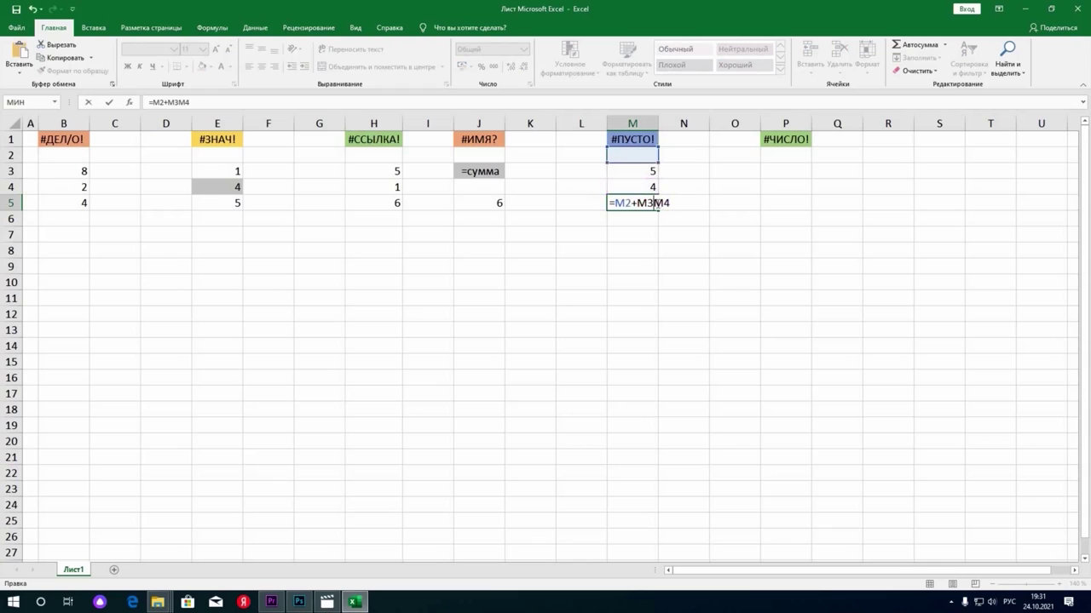
type("*")
key("Return")
key("Right")
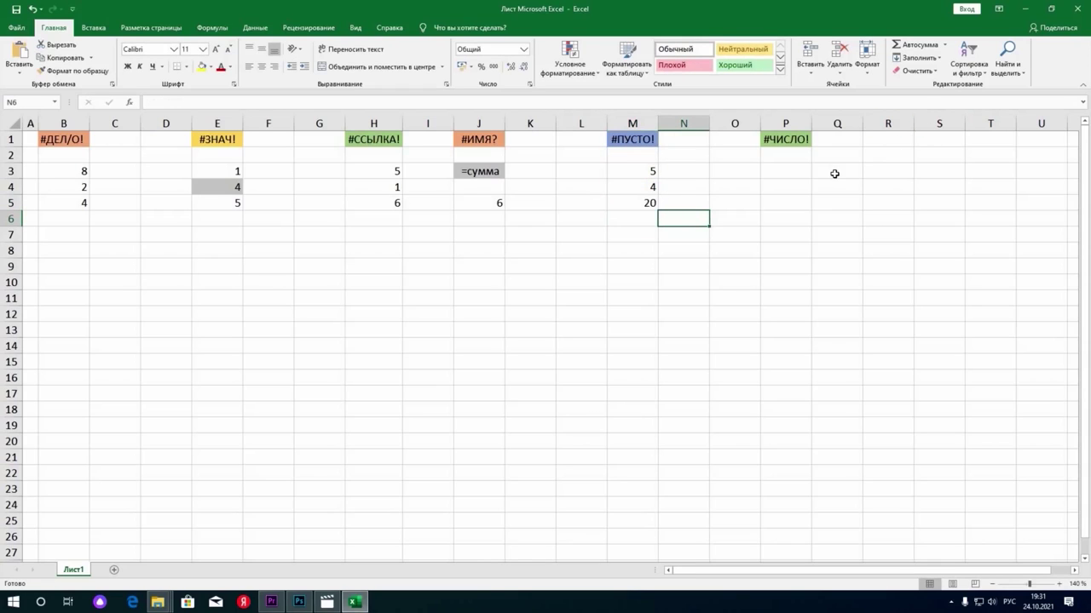
key("Left")
key("Up")
key("Right")
key("Right")
key("Right")
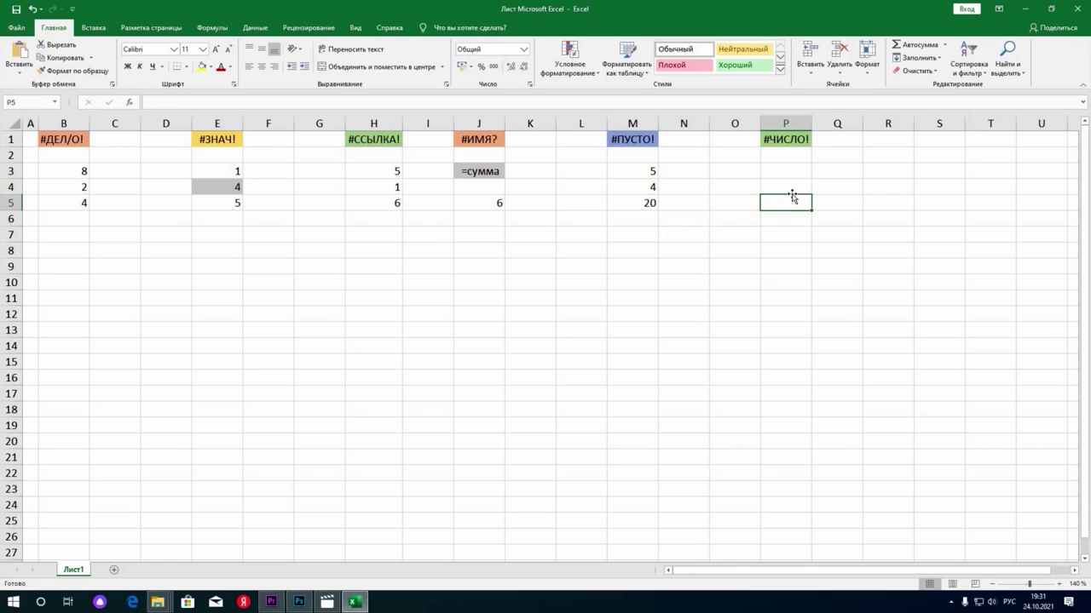
Switch input to English and enter =10^308 in P4, showing 1E+308.
left_click(787, 189)
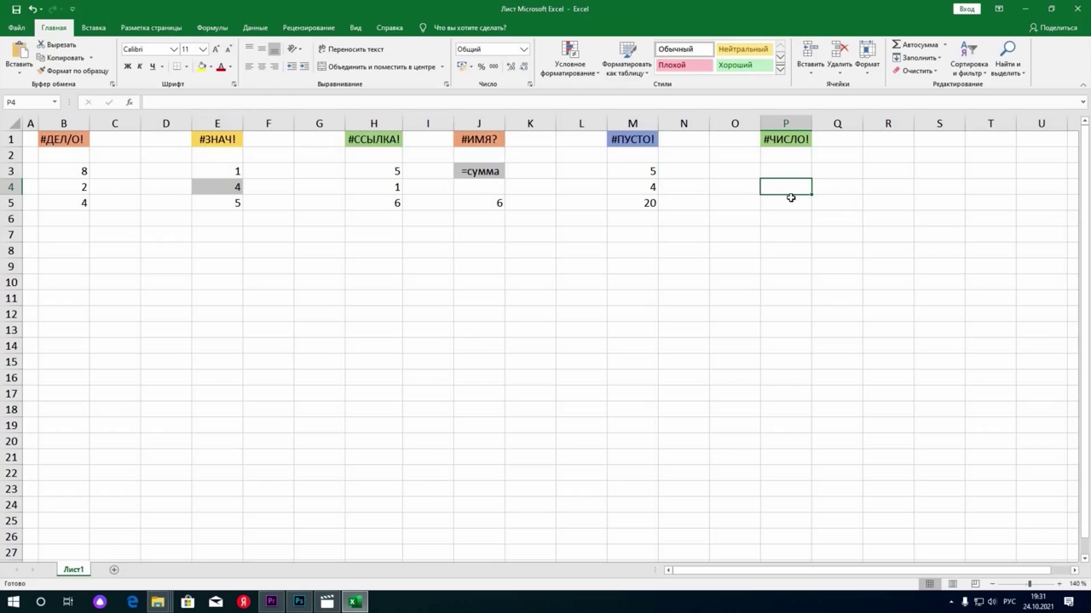
key("alt+shift")
type("1")
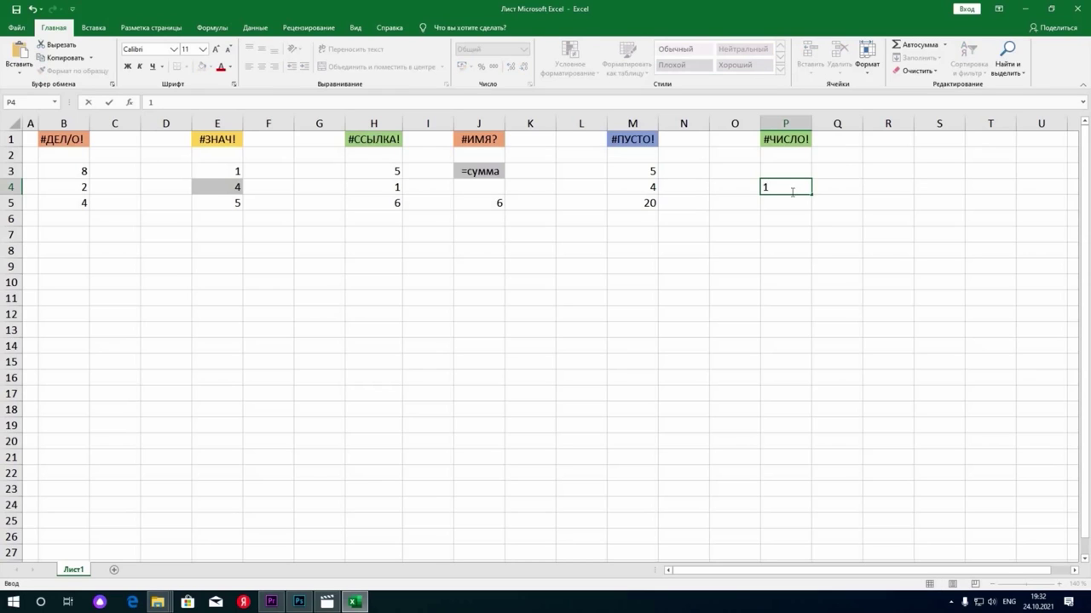
type("=10")
key("BackSpace")
key("BackSpace")
key("BackSpace")
key("BackSpace")
type("=10")
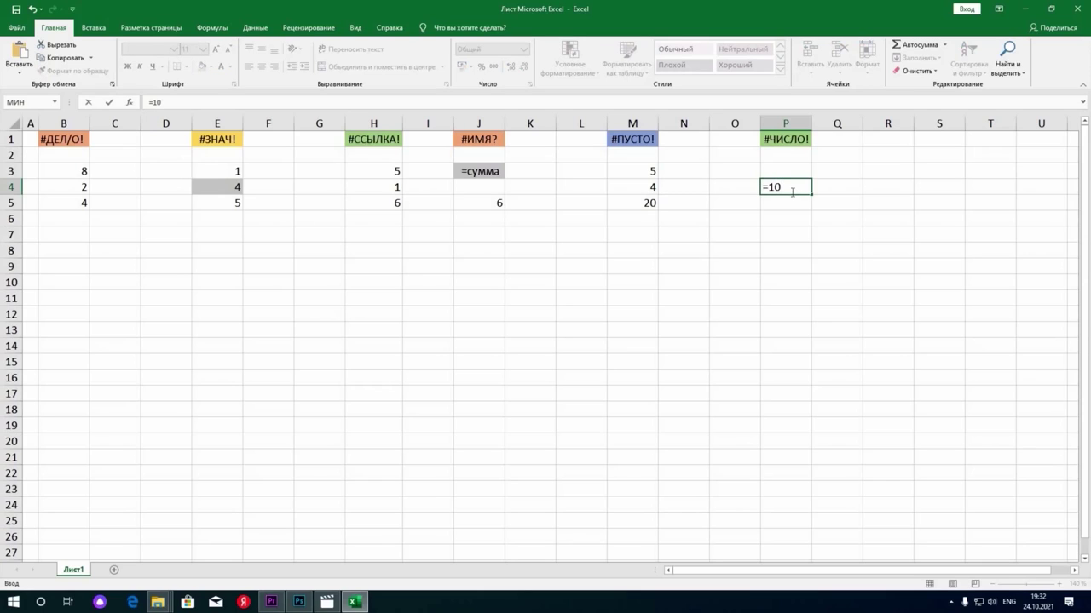
type("^")
type("308")
key("ctrl+Return")
key("Return")
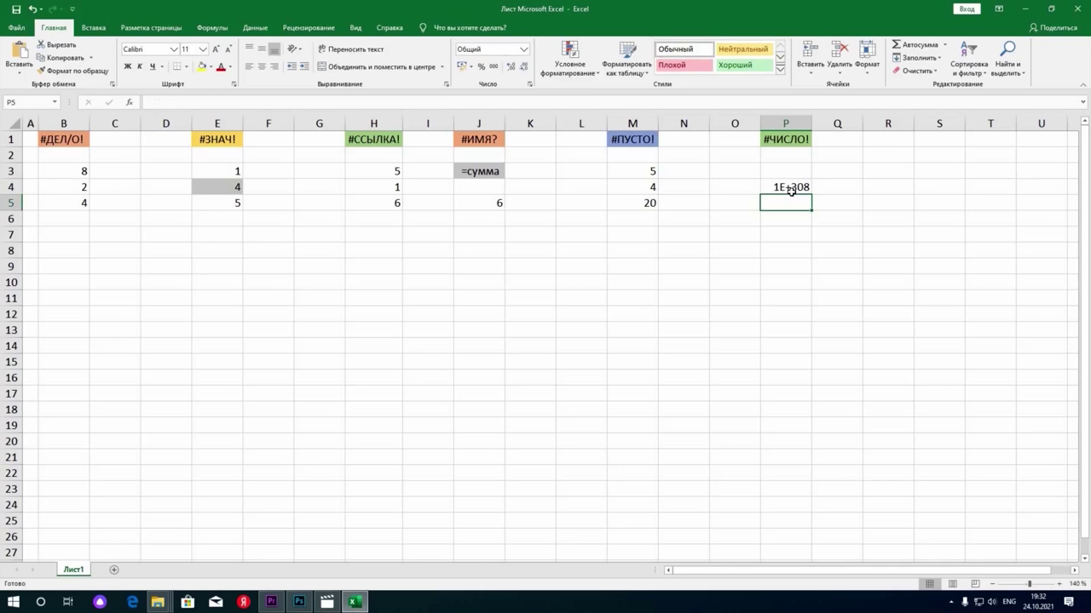
Enter =10^309 in P5 to produce the #ЧИСЛО! error.
type("10^")
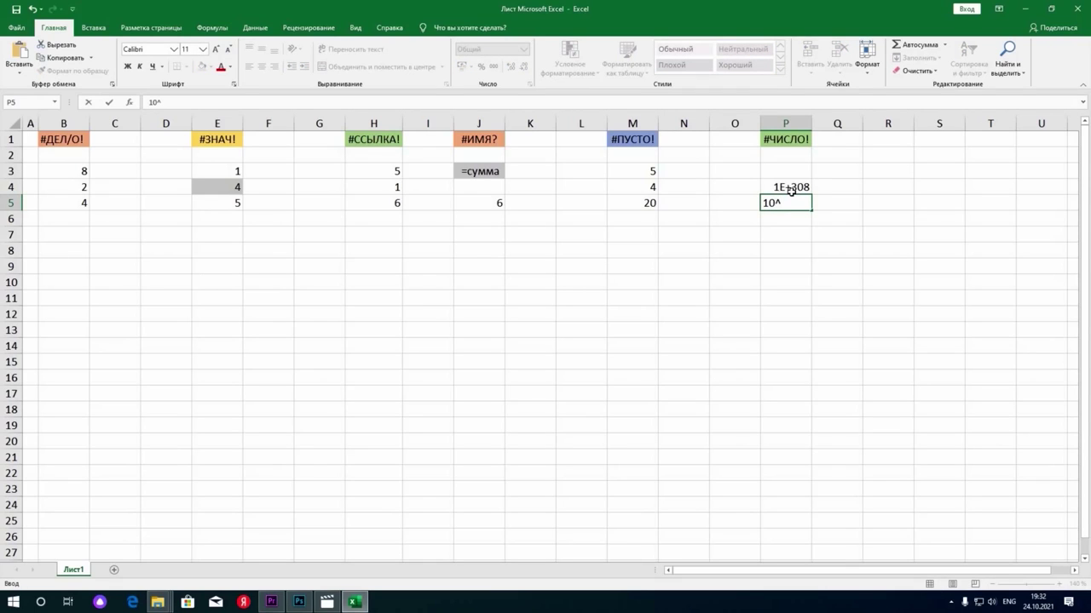
key("Left")
key("Left")
key("Right")
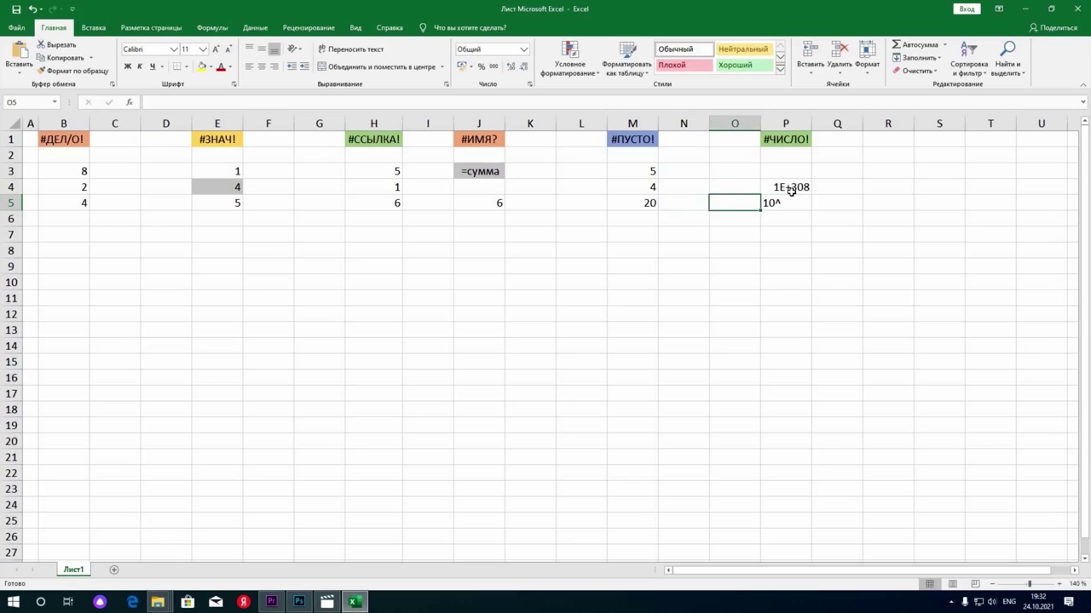
key("Right")
key("F2")
key("Left")
key("Left")
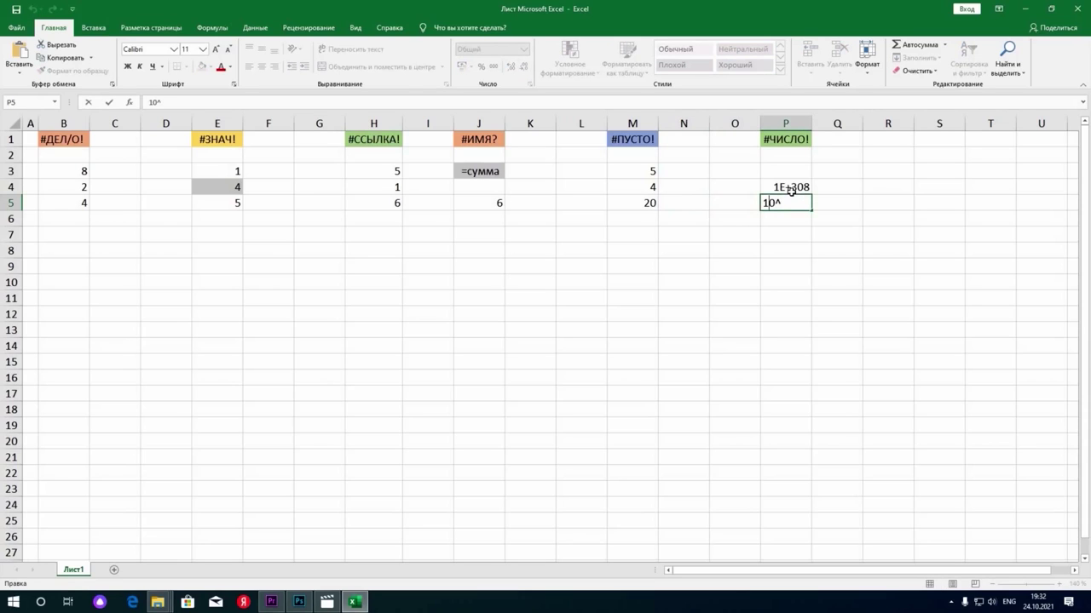
type("=")
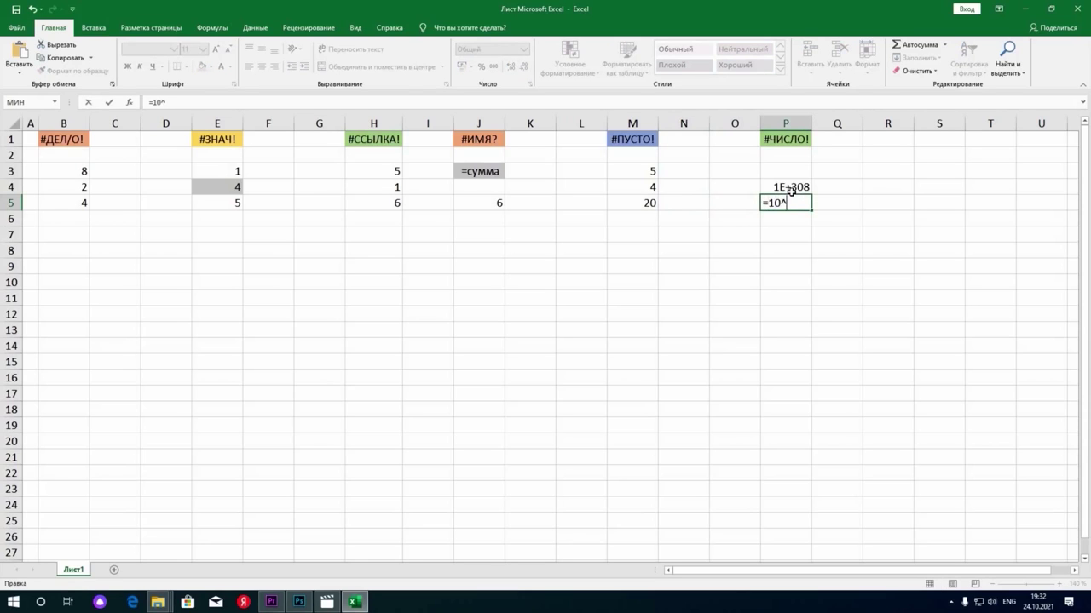
type("308")
key("Return")
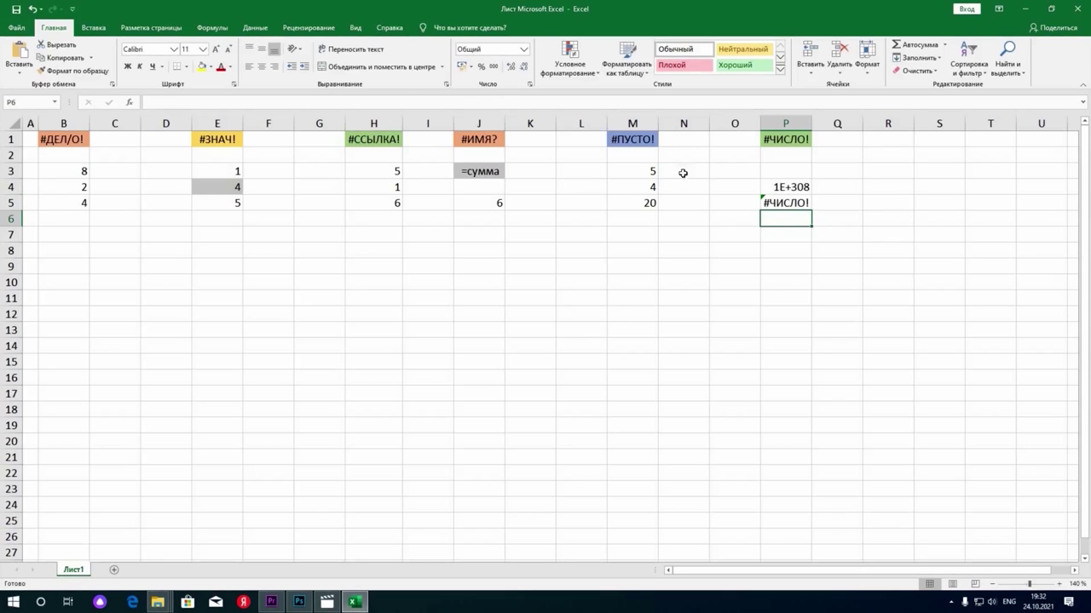
left_click(790, 204)
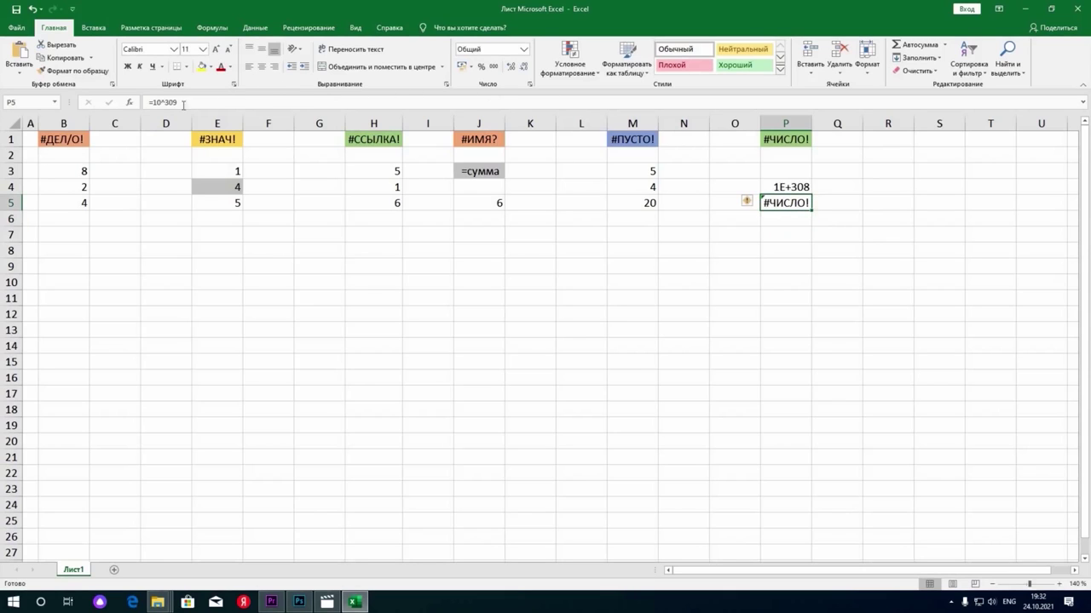